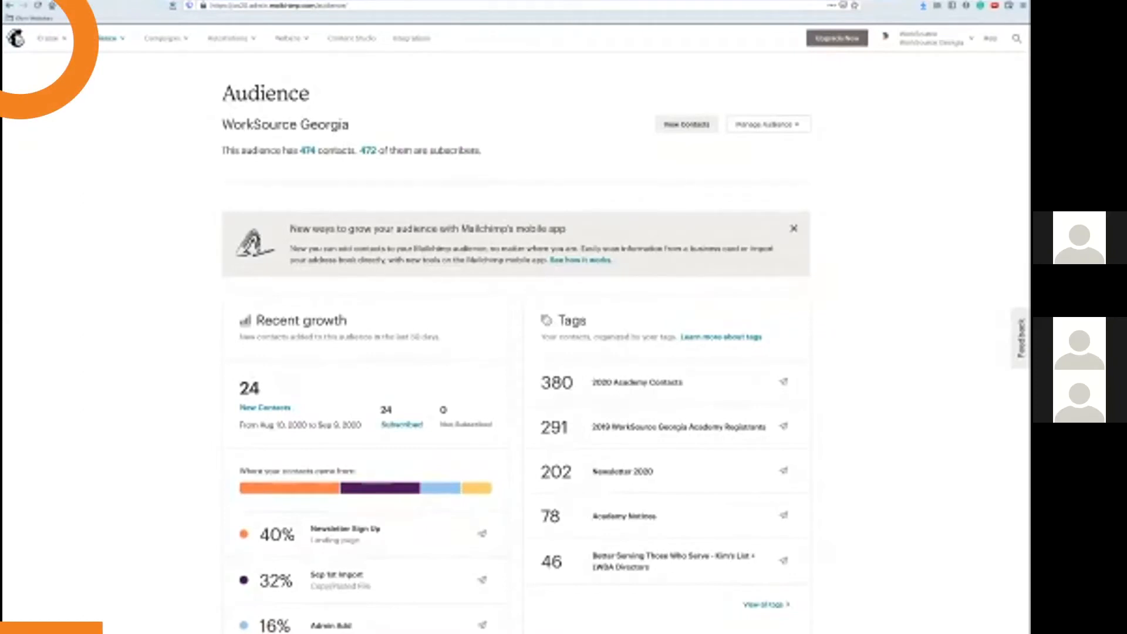
click(16, 38)
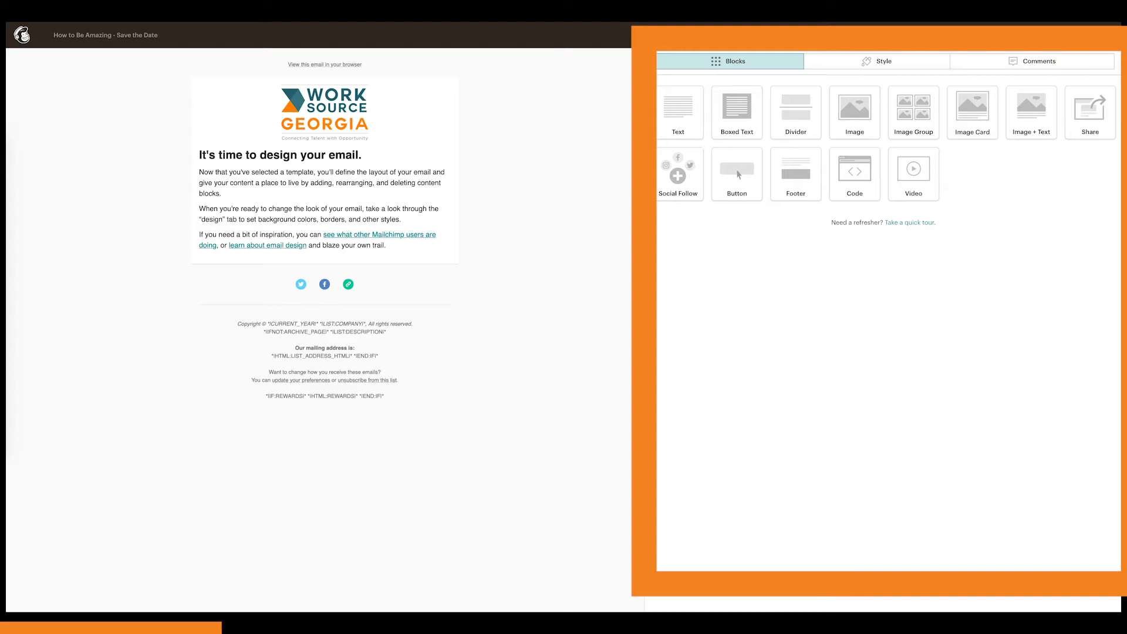
Step: Add a text block below the logo and replace its placeholder with the full text of the Word document How to Be Amazing Event Information
drag(677, 116, 440, 153)
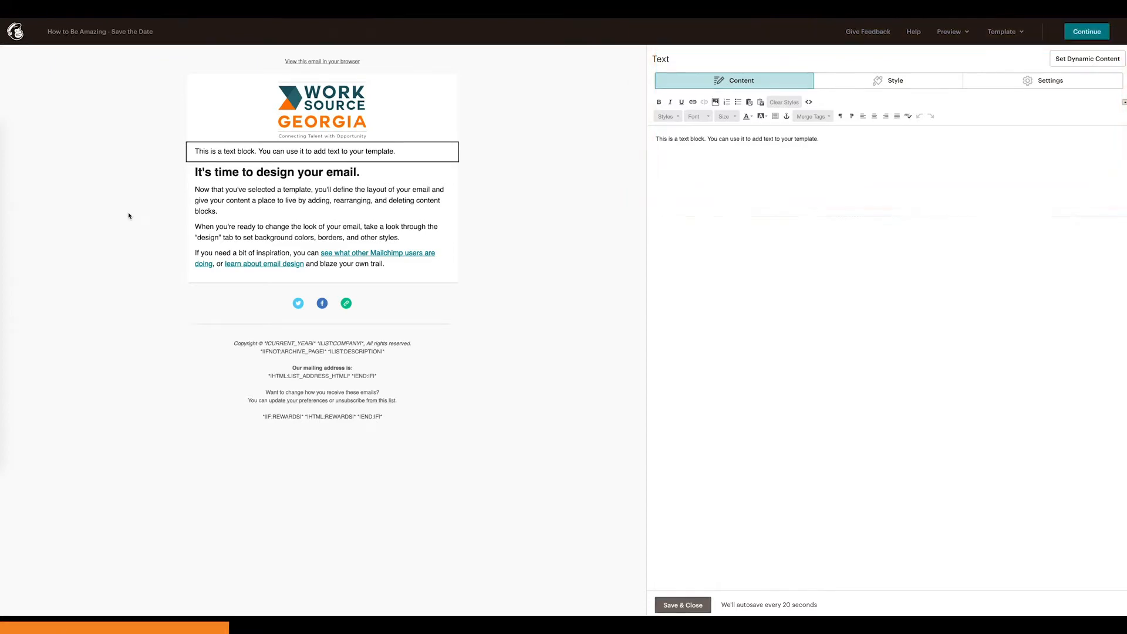
click(7, 152)
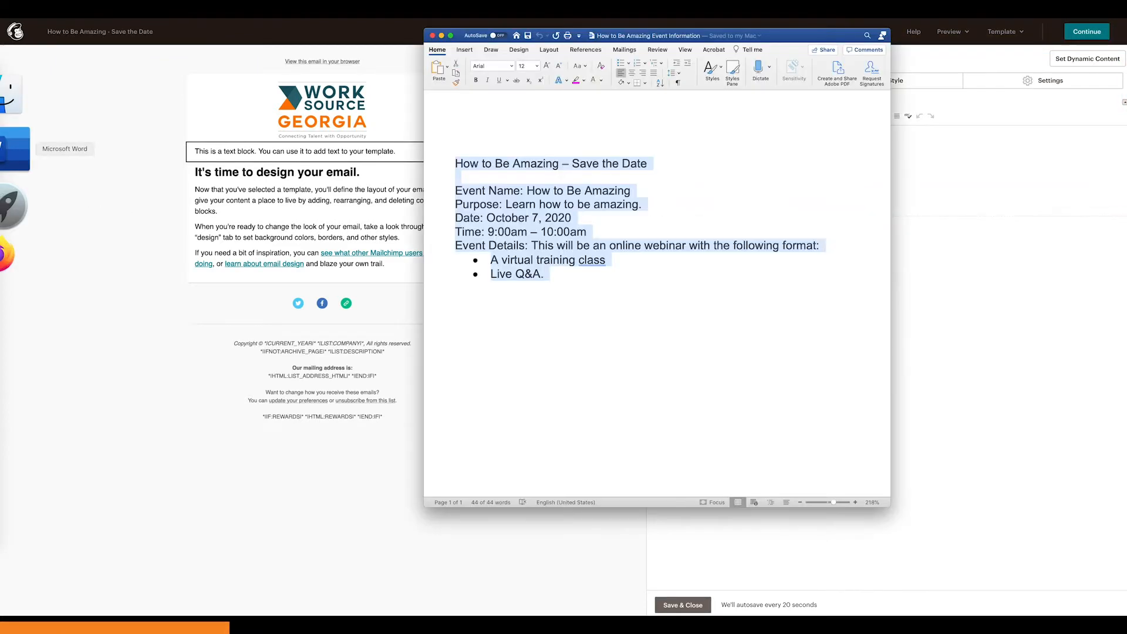
click(576, 311)
drag(604, 294, 435, 165)
key(ctrl+c)
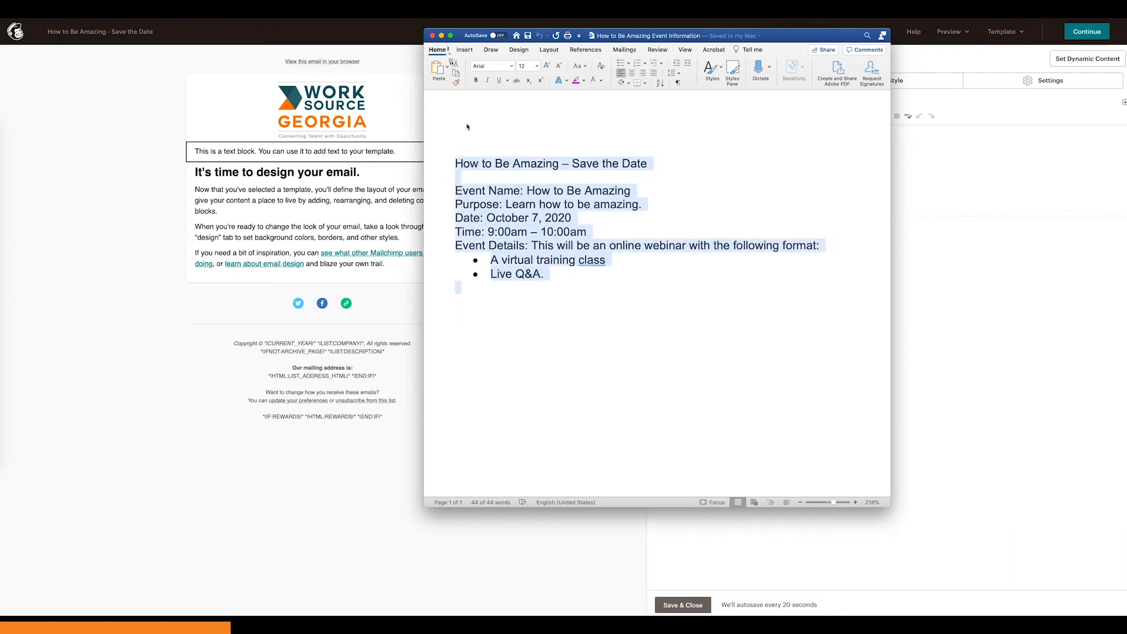
click(441, 36)
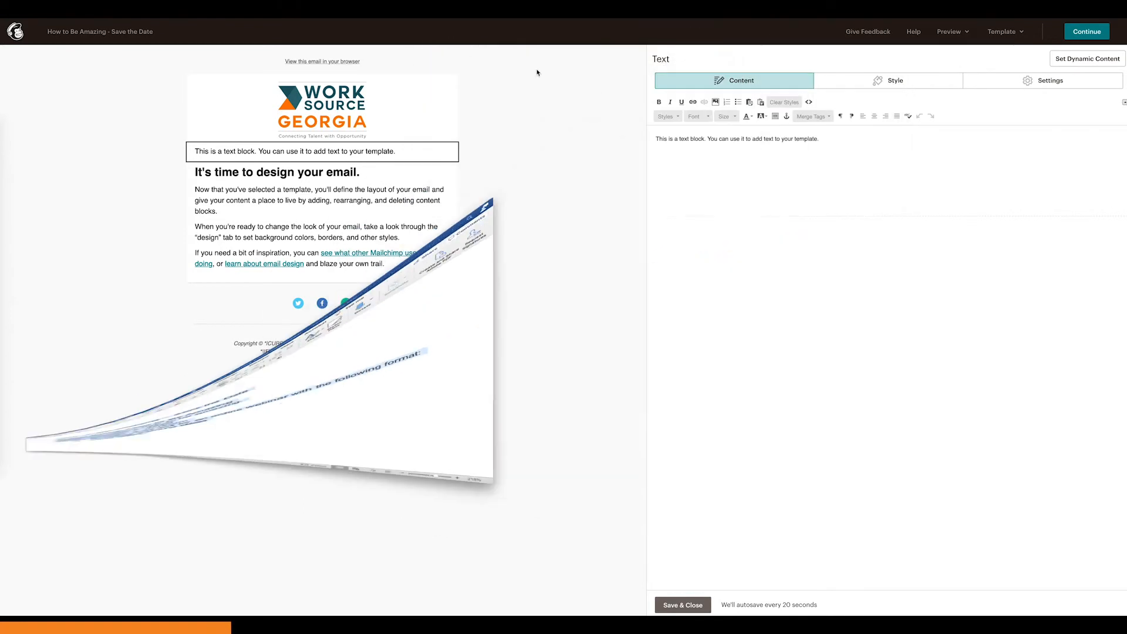
triple_click(730, 141)
key(ctrl+v)
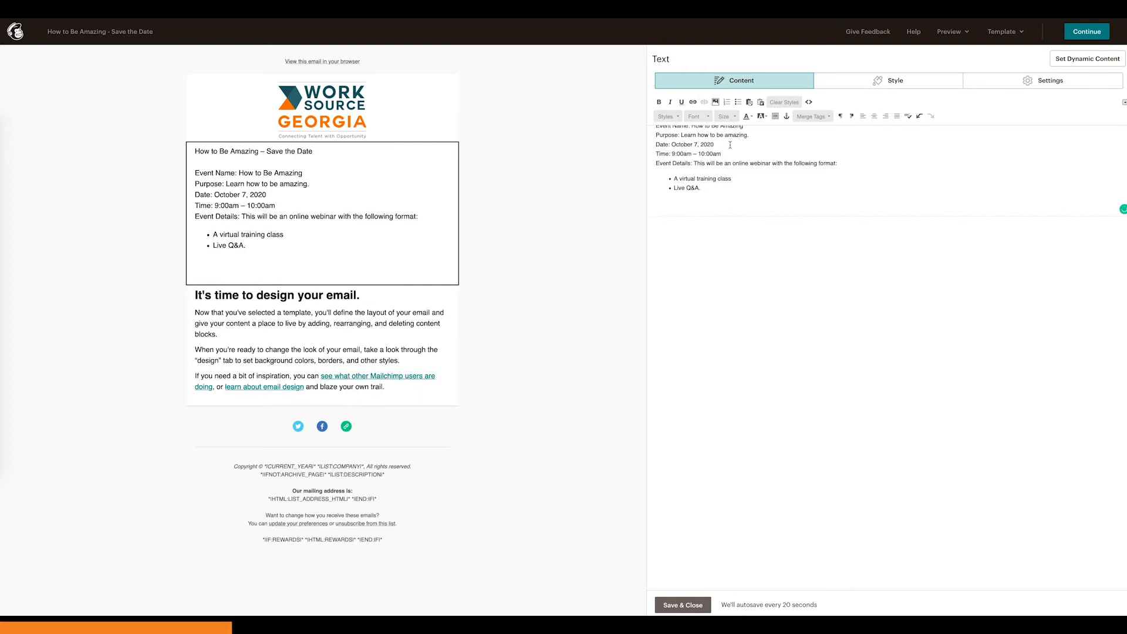
Step: Bold the title line and the labels Event Name, Purpose, Date, Time and Event Details in the text block
key(Up)
key(Up)
key(Up)
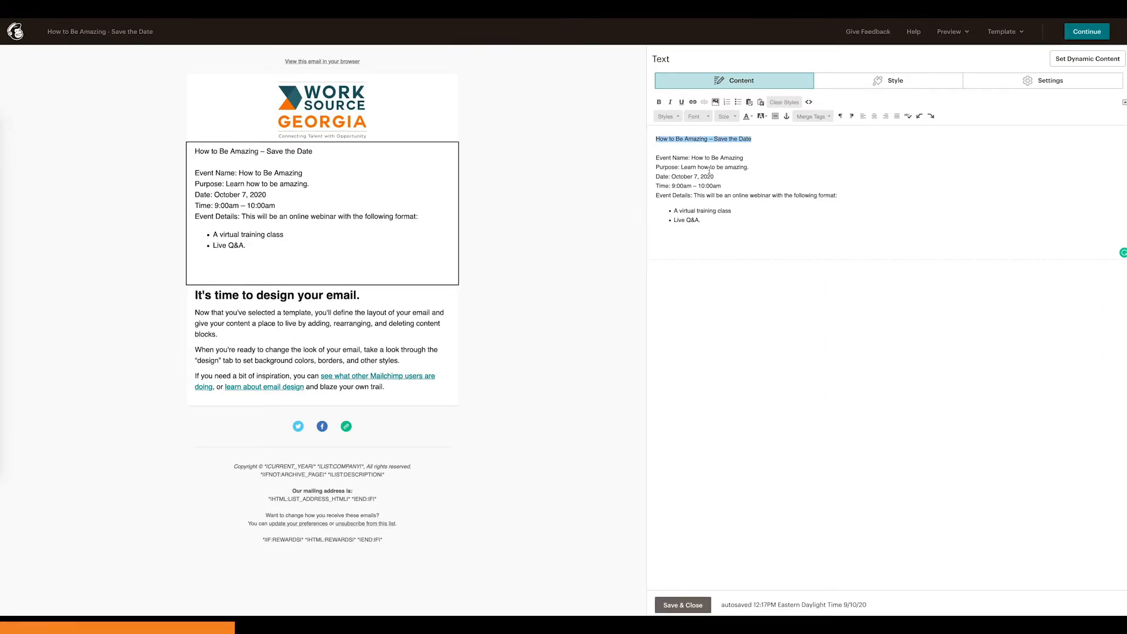
key(ctrl+b)
drag(656, 158, 692, 196)
key(ctrl+b)
key(ctrl+b)
key(ctrl+b)
click(663, 186)
double_click(663, 186)
key(ctrl+b)
key(ctrl+b)
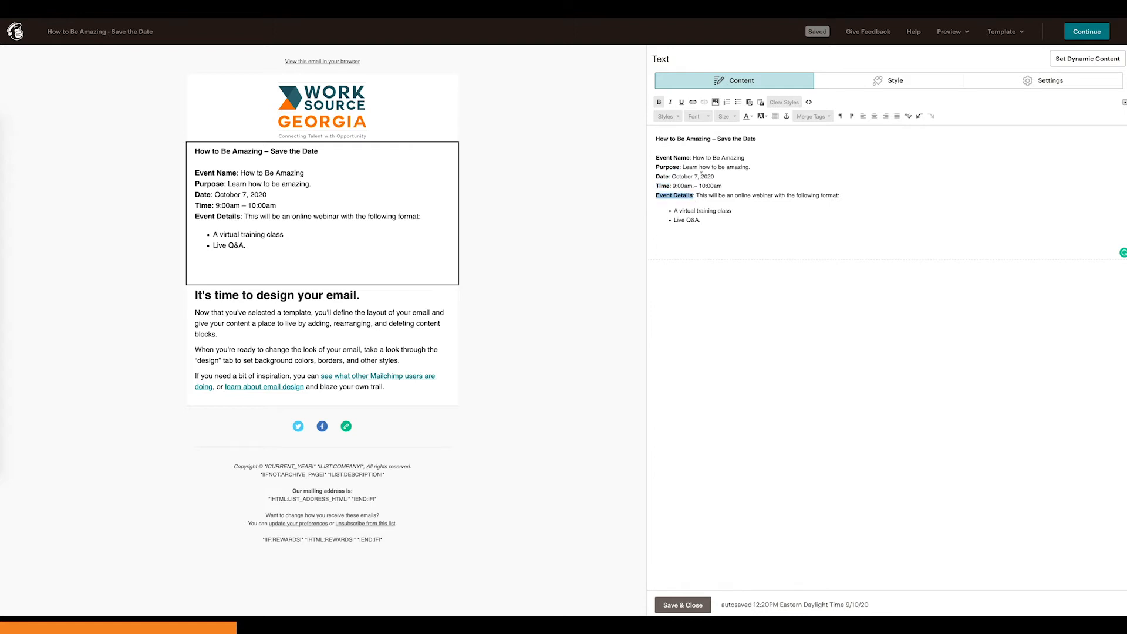
Step: Set the font size of the title "How to Be Amazing – Save the Date" to 24
drag(656, 139, 764, 138)
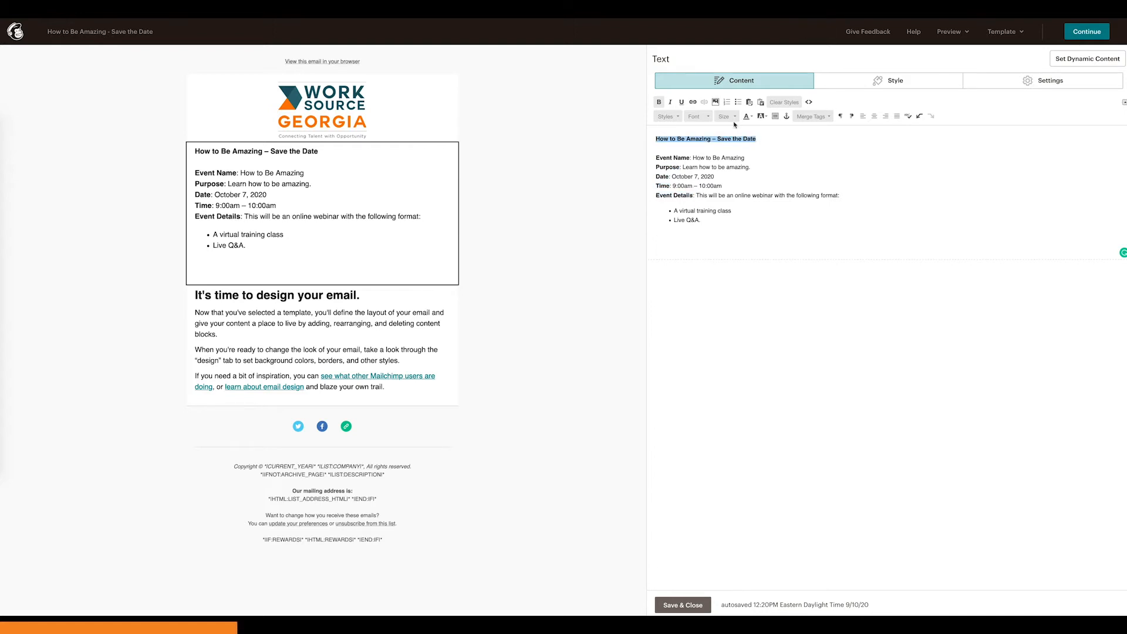
click(727, 116)
click(722, 174)
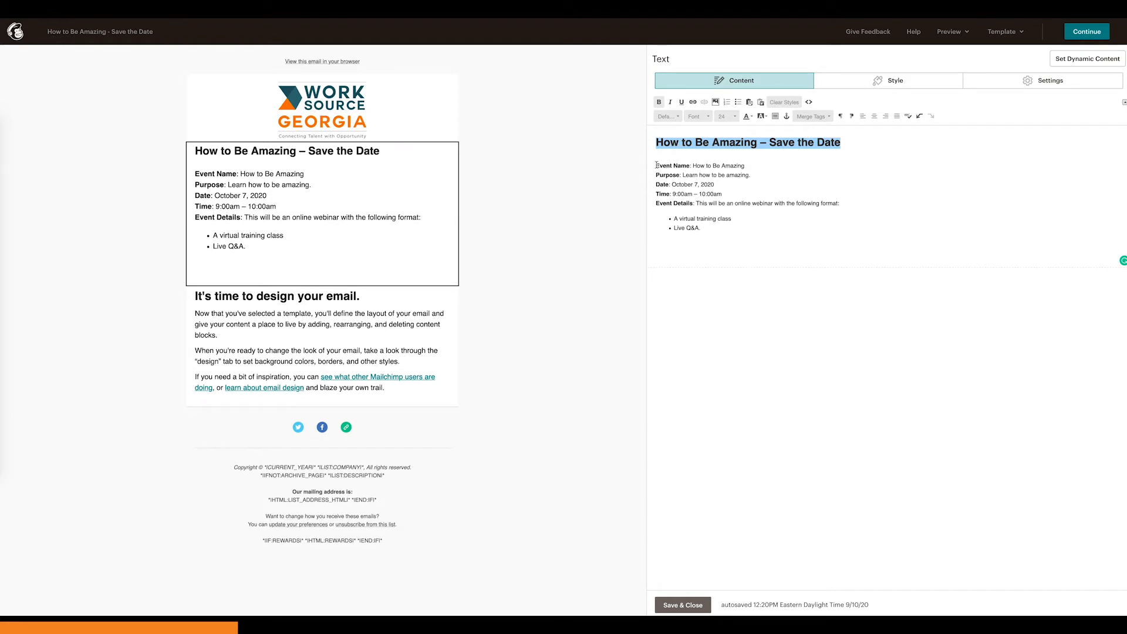
Step: Colour the labels Event Name, Purpose, Date, Time and Event Details orange
drag(657, 165, 691, 166)
click(748, 116)
click(756, 153)
mouse_move(656, 175)
mouse_down()
mouse_move(680, 175)
mouse_move(669, 184)
mouse_up()
click(748, 116)
click(756, 153)
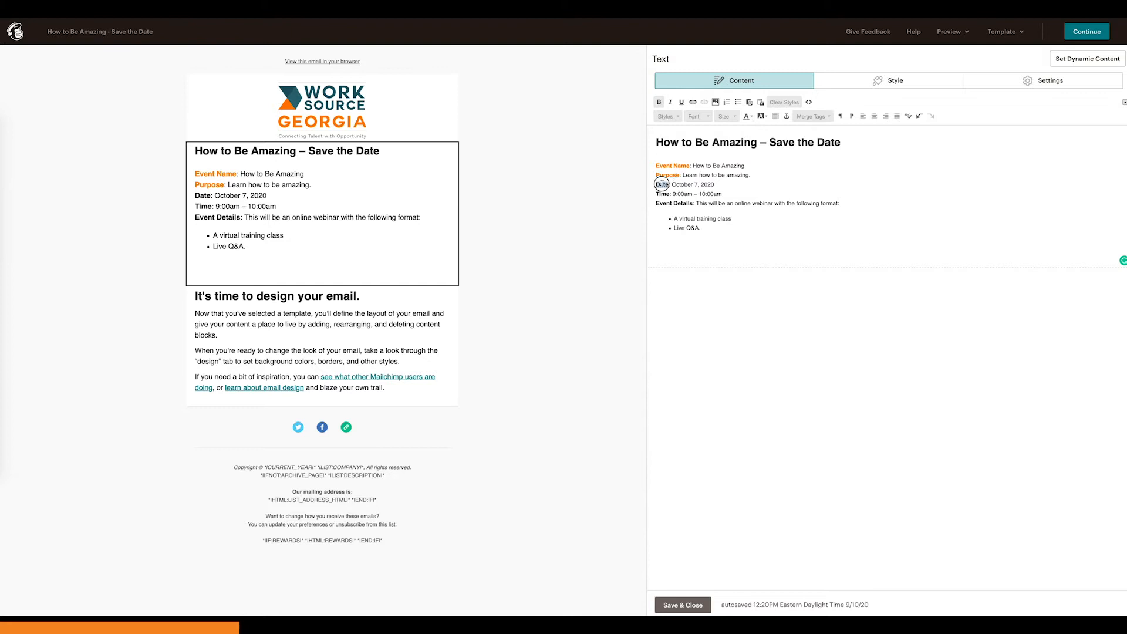
click(749, 117)
click(756, 152)
drag(656, 194, 670, 194)
click(748, 116)
click(756, 152)
drag(657, 203, 694, 204)
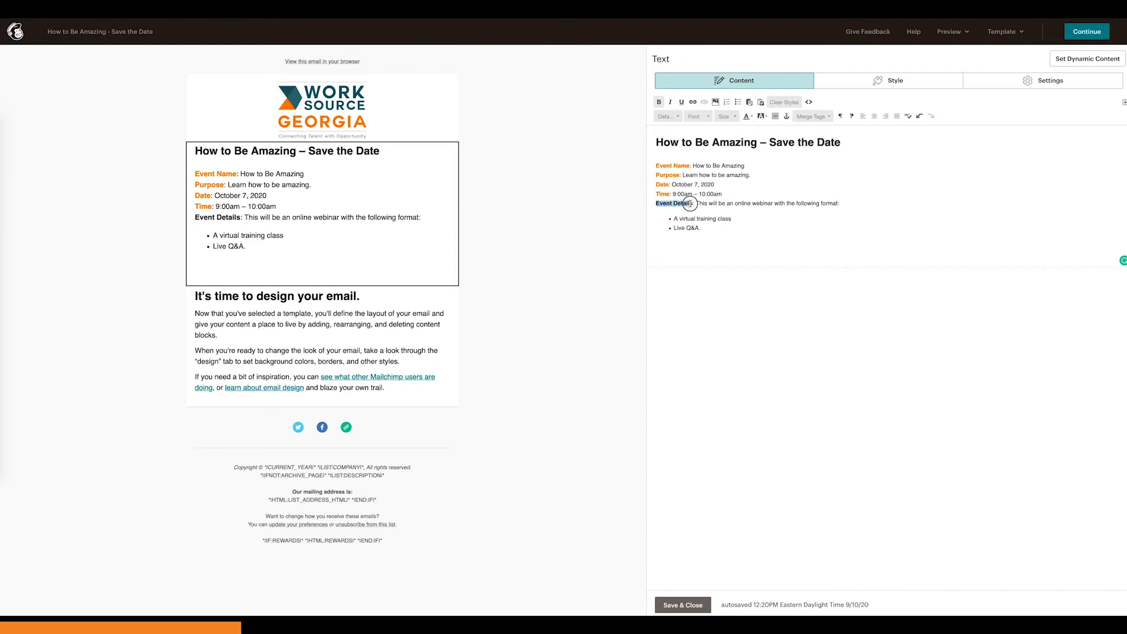
click(748, 116)
click(756, 152)
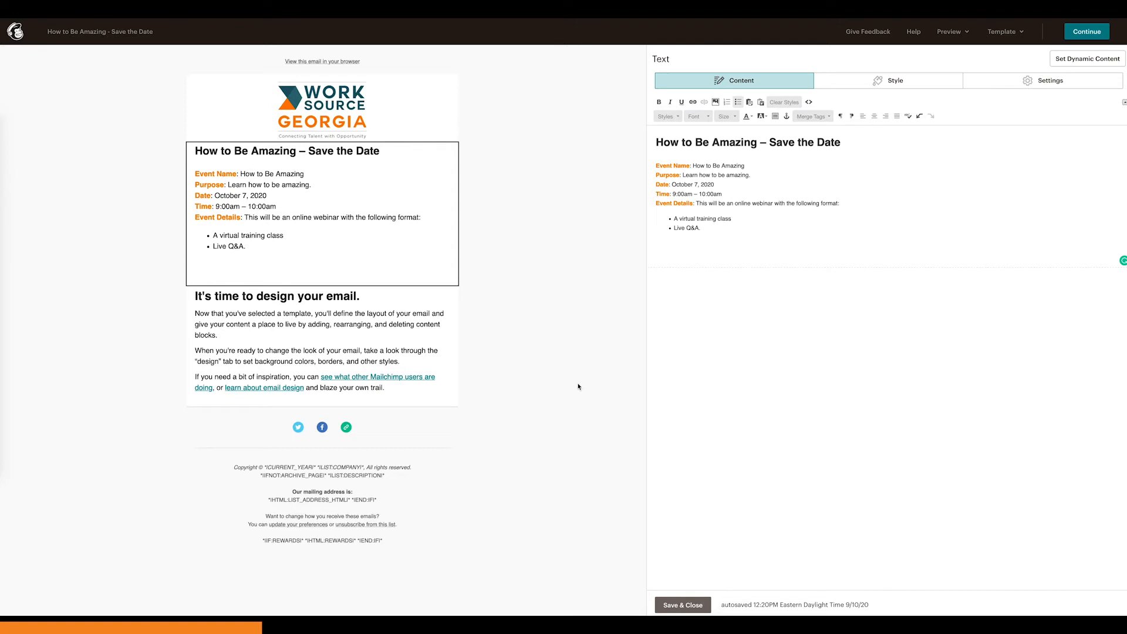
Step: Delete the template's placeholder text block headed "It's time to design your email."
click(441, 338)
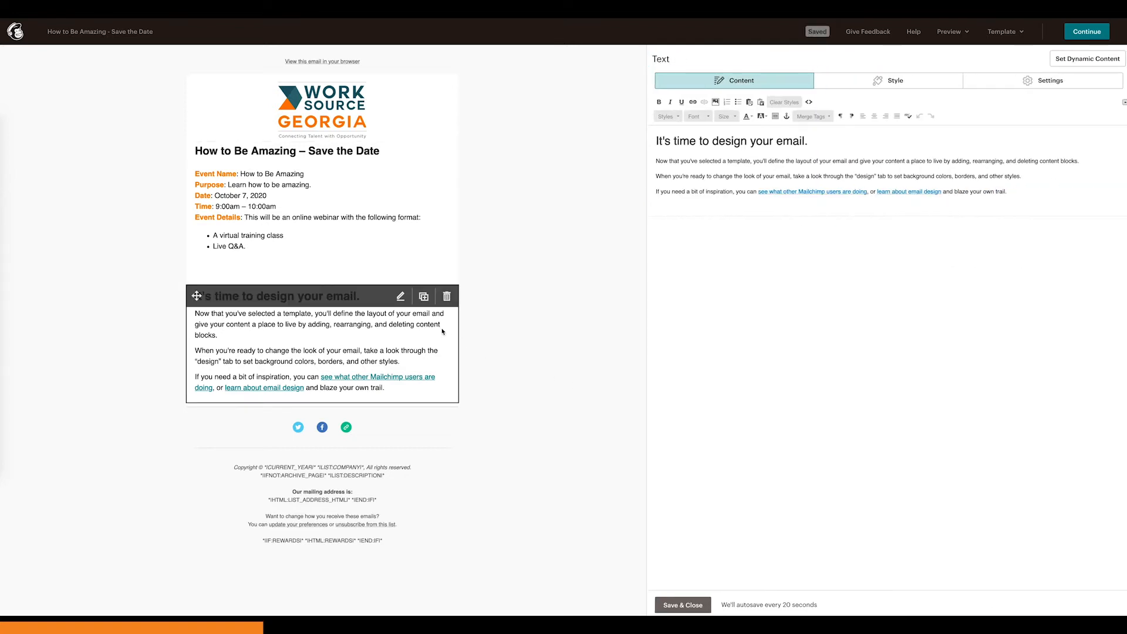
click(446, 297)
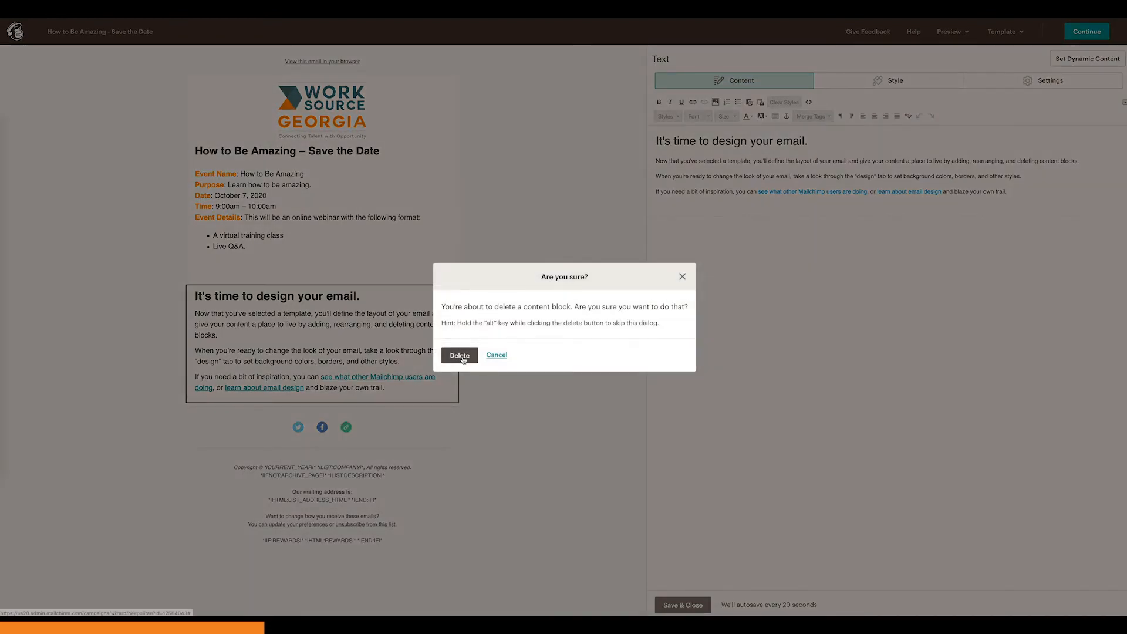
click(461, 355)
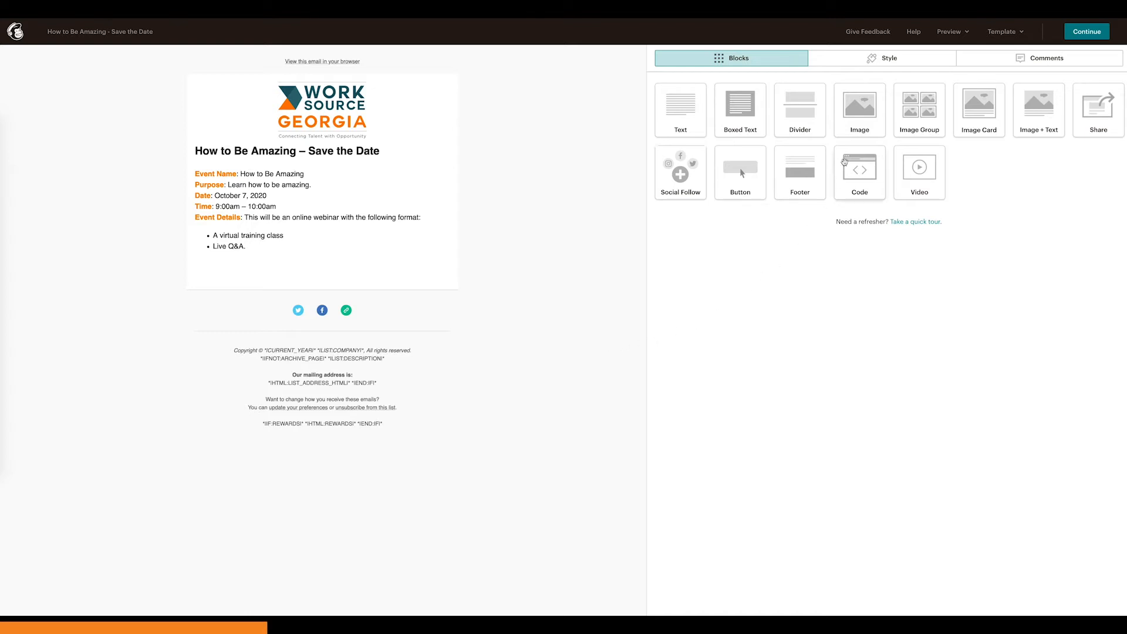
Step: Insert an image block between the logo and the event text and upload How to Be Amazing Save the Date Image.png into it
click(863, 115)
drag(862, 114, 444, 150)
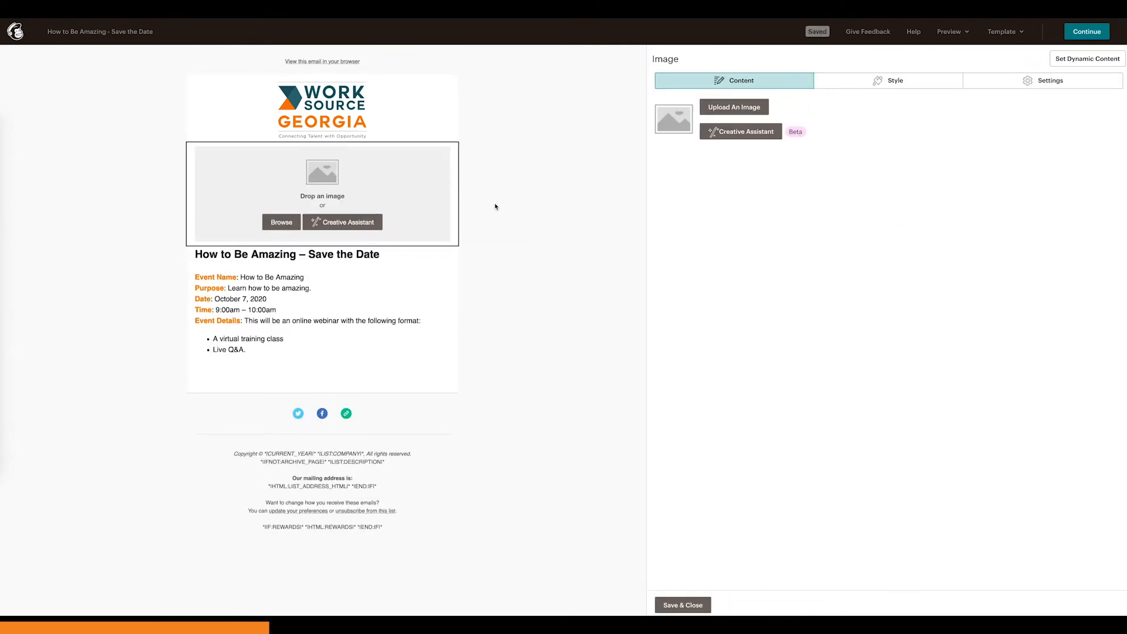
click(720, 108)
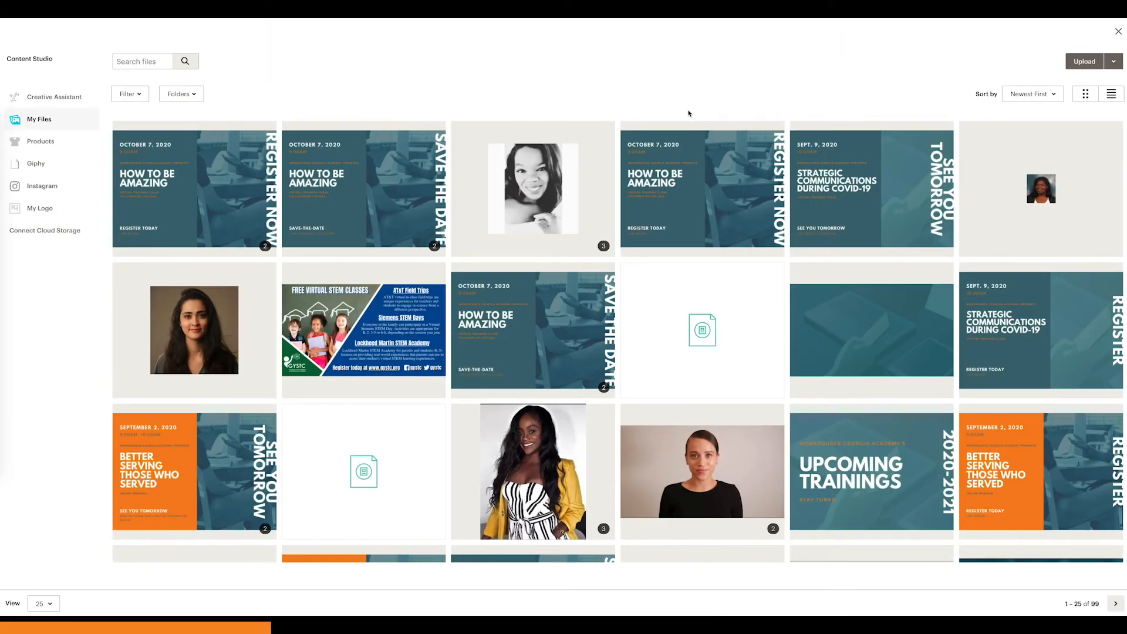
click(1084, 61)
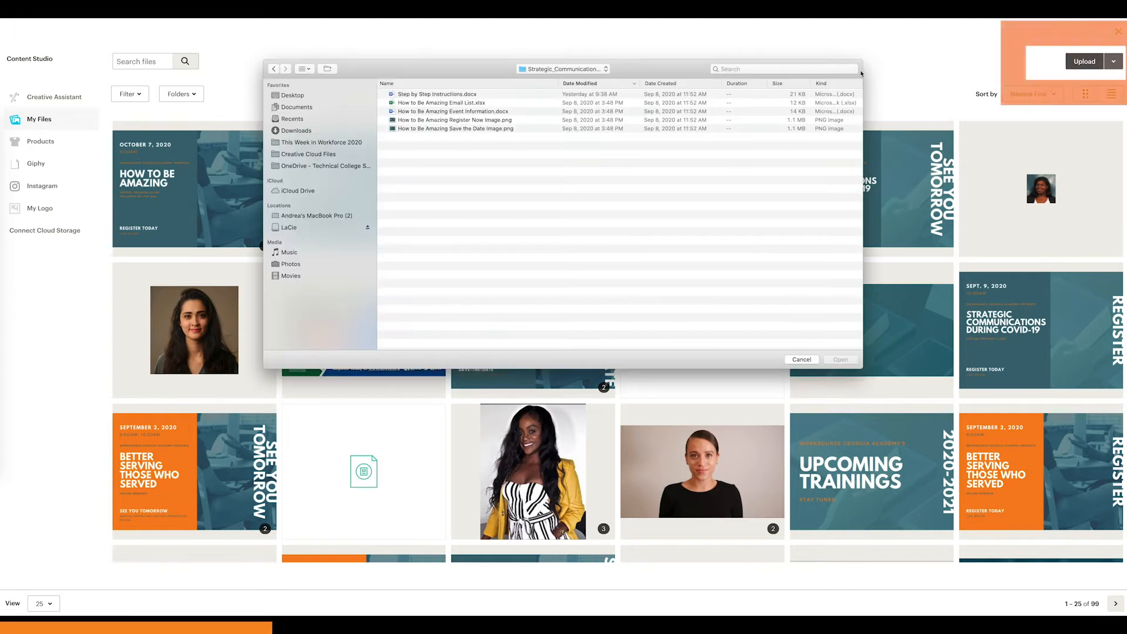
click(470, 127)
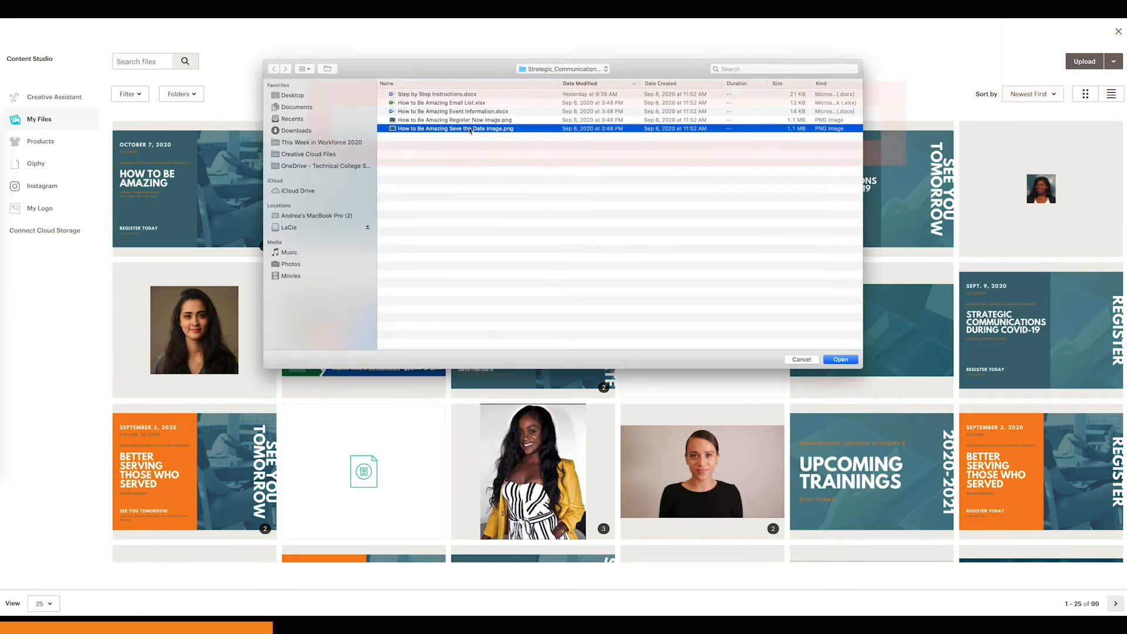
click(841, 361)
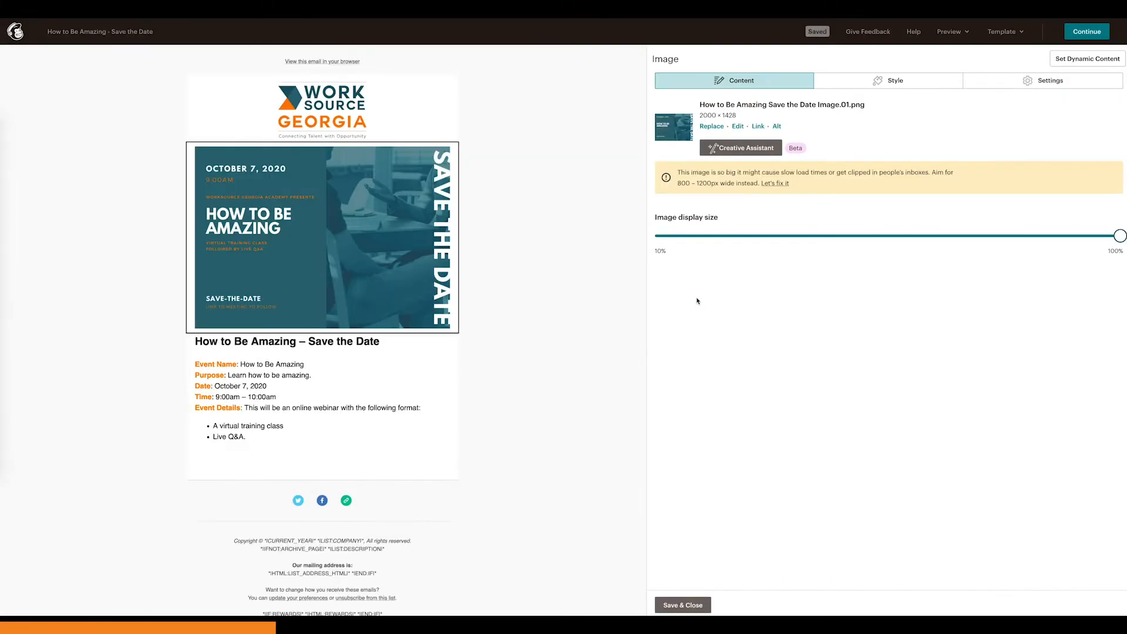
Step: Resize the save-the-date image to 800 px wide with locked dimensions, then save and close the image block
mouse_move(1109, 233)
mouse_down()
mouse_move(901, 235)
mouse_move(1121, 237)
mouse_up()
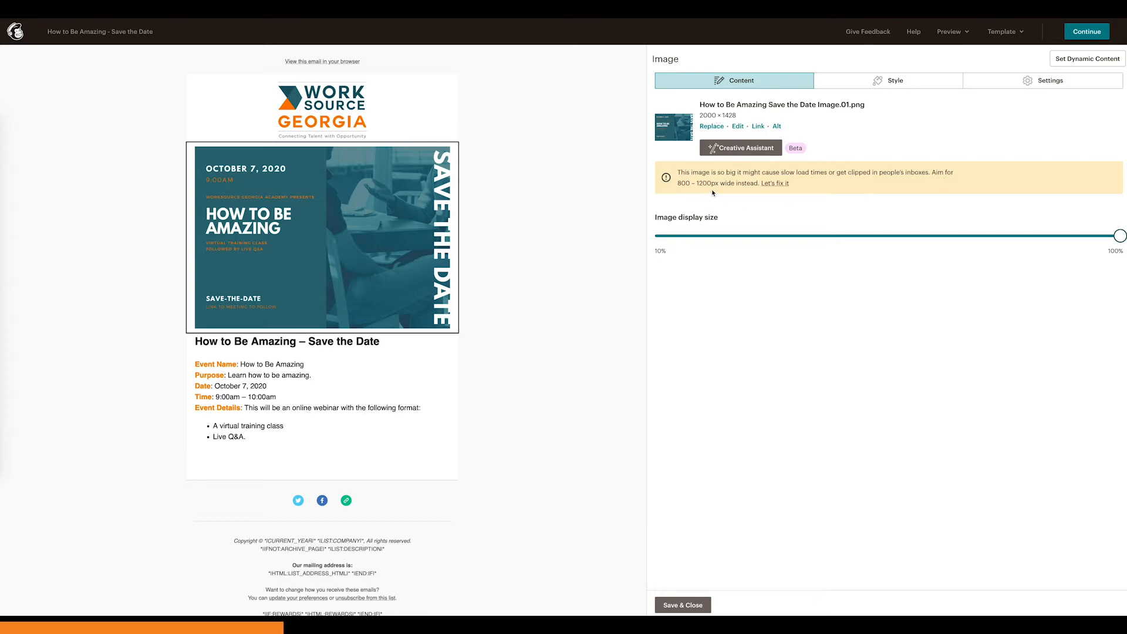
click(776, 183)
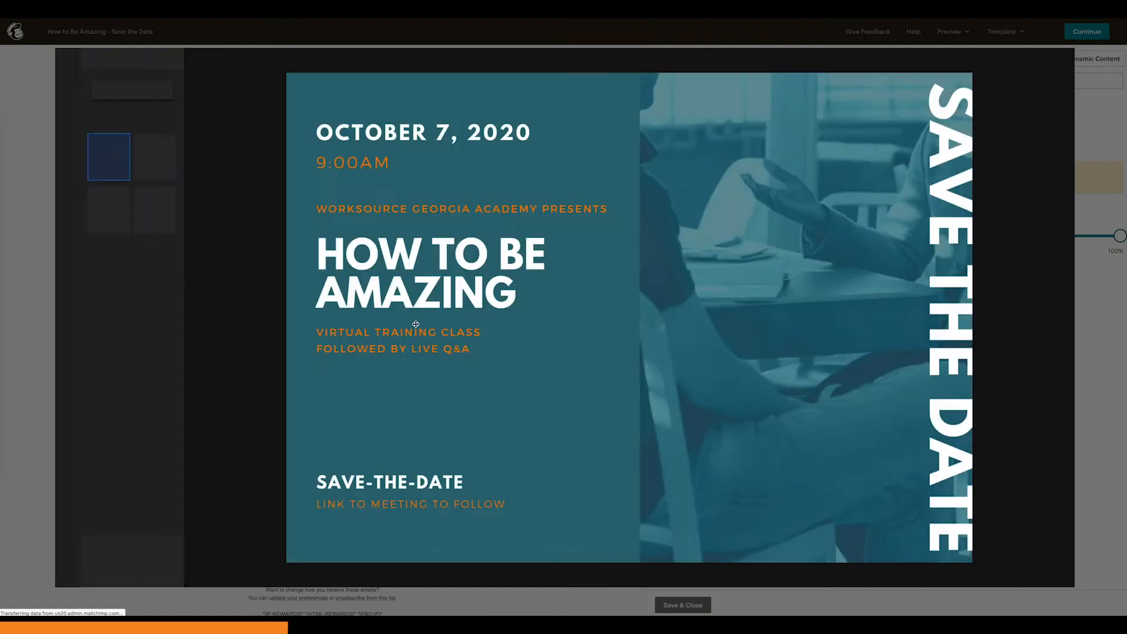
click(105, 562)
double_click(105, 562)
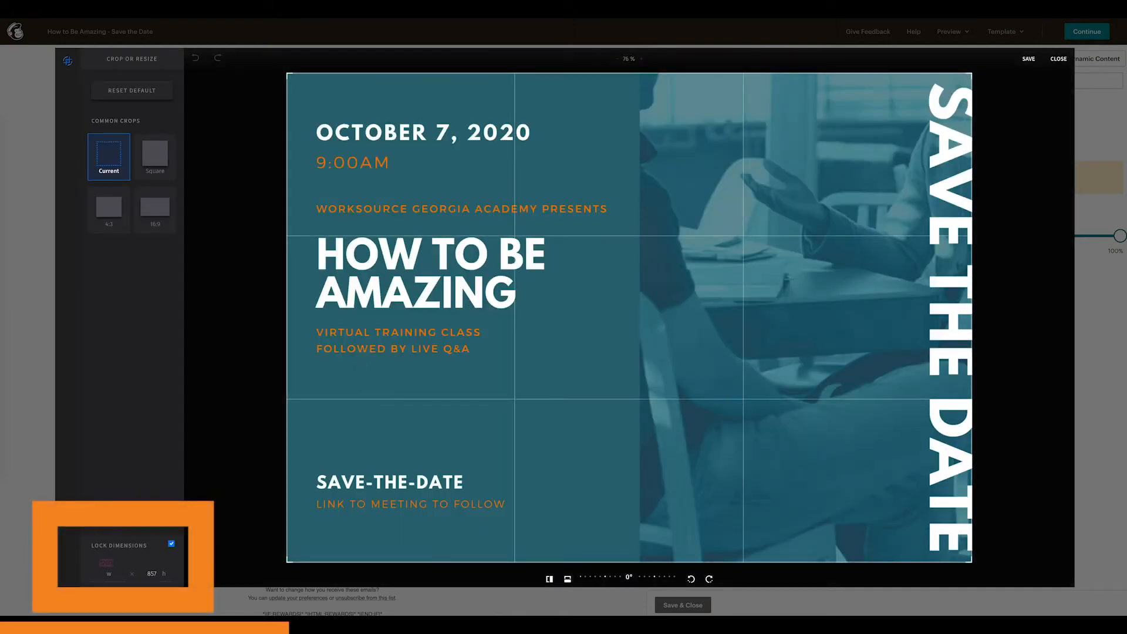
text(800)
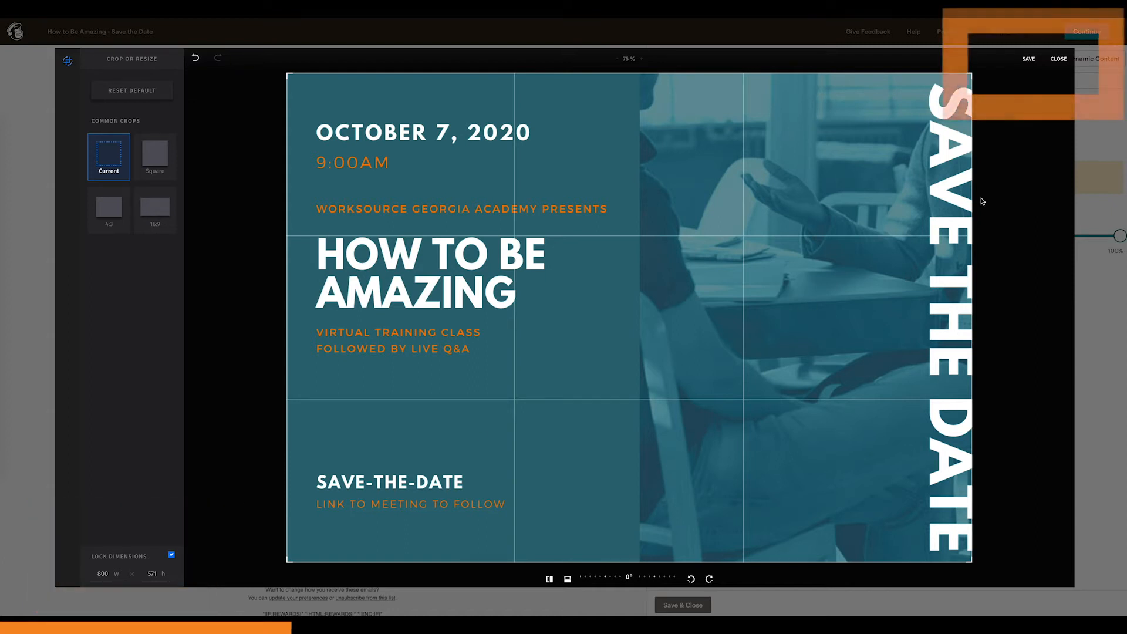
click(1029, 59)
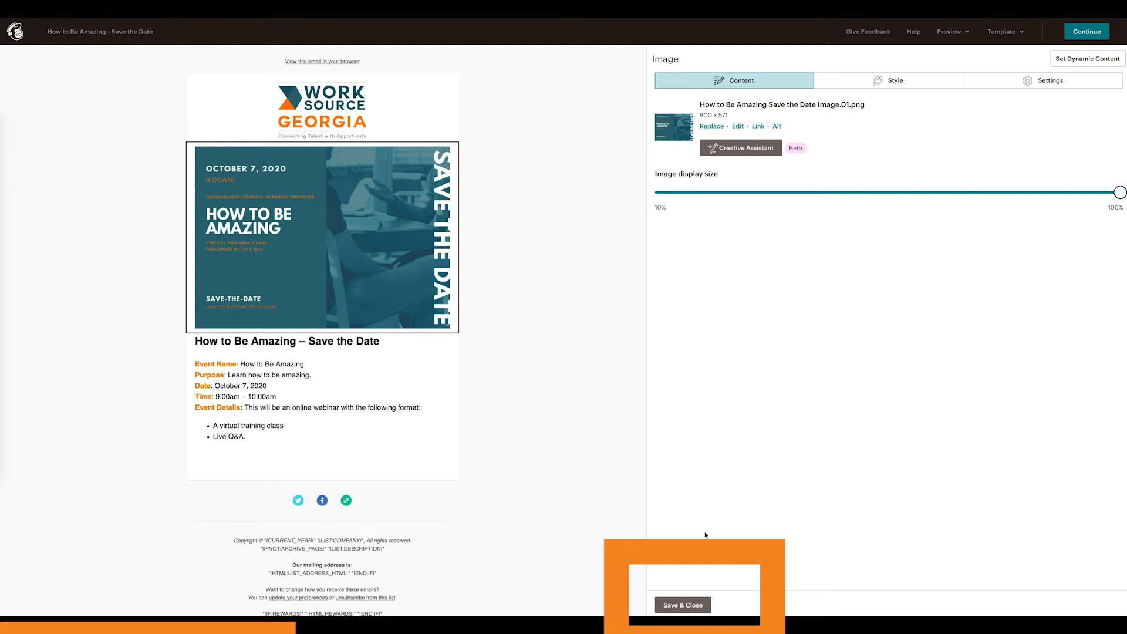
click(683, 605)
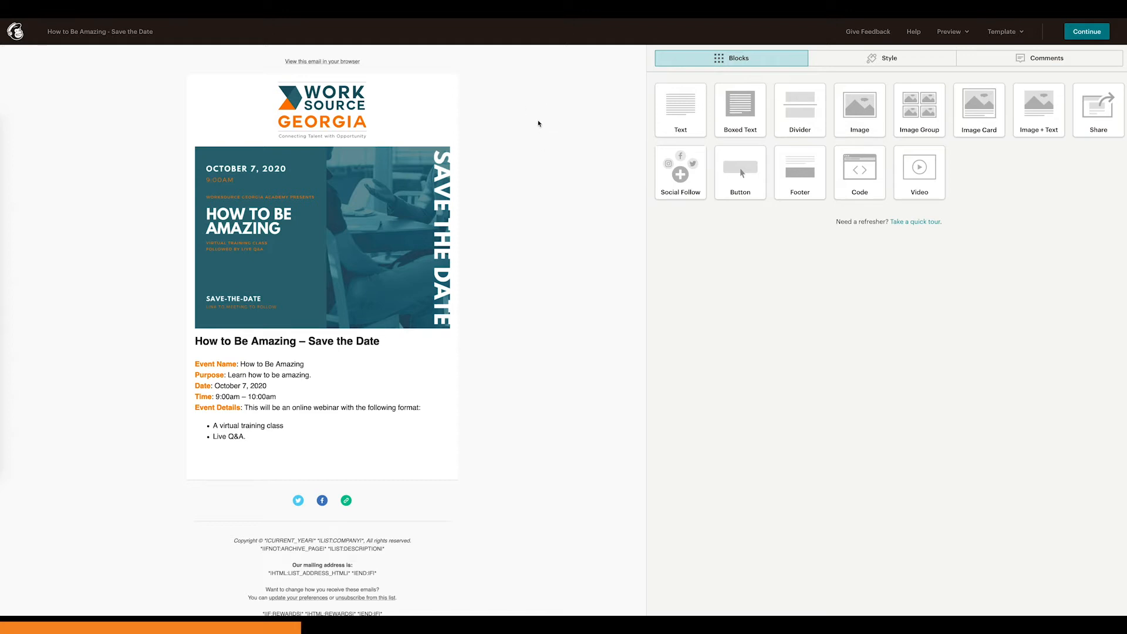
scroll(544, 265, down, 1)
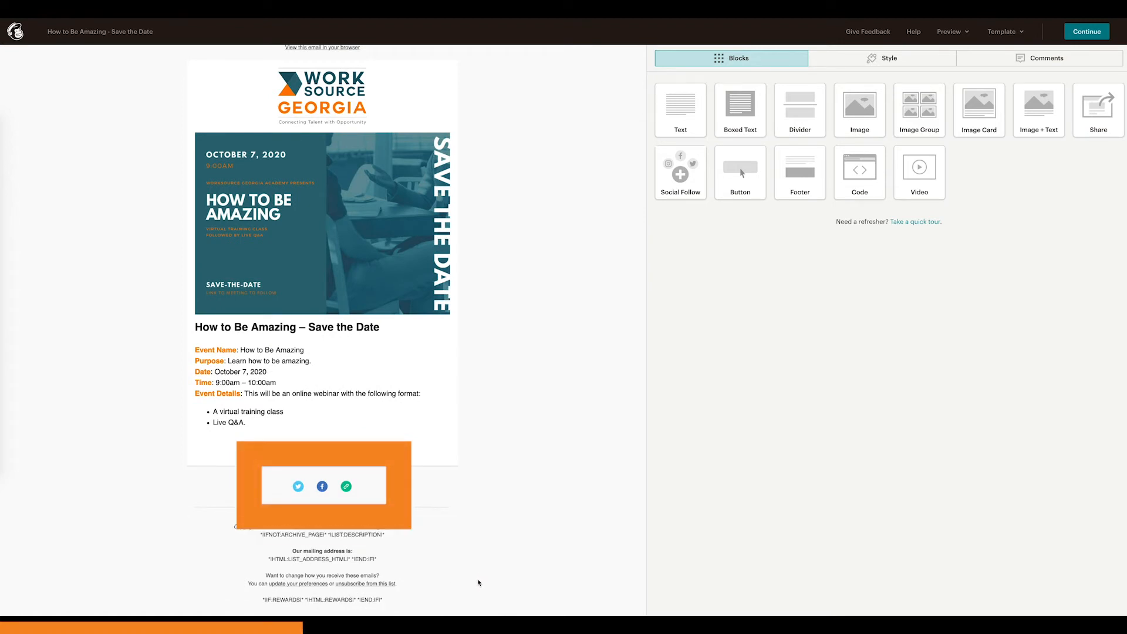
click(358, 486)
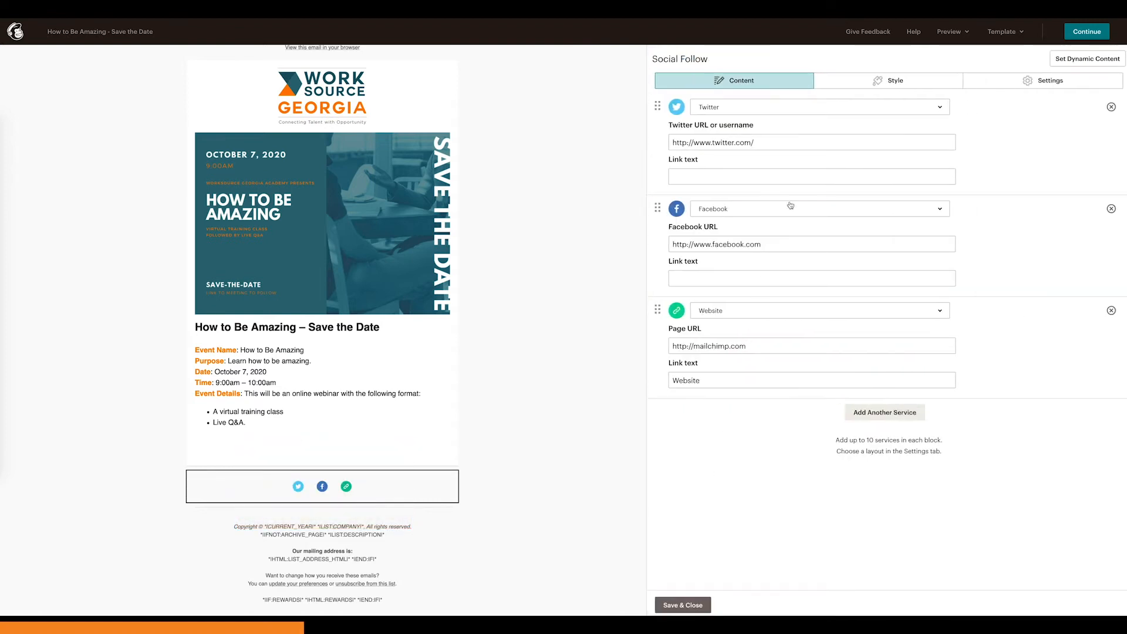
click(815, 141)
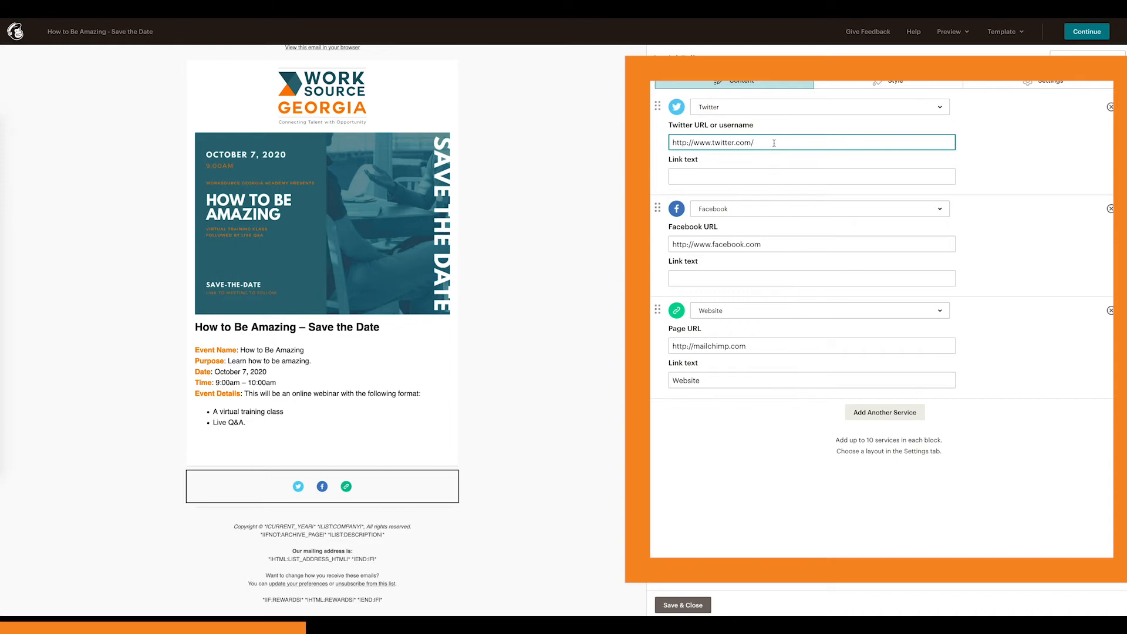
text(worksourcega)
click(812, 245)
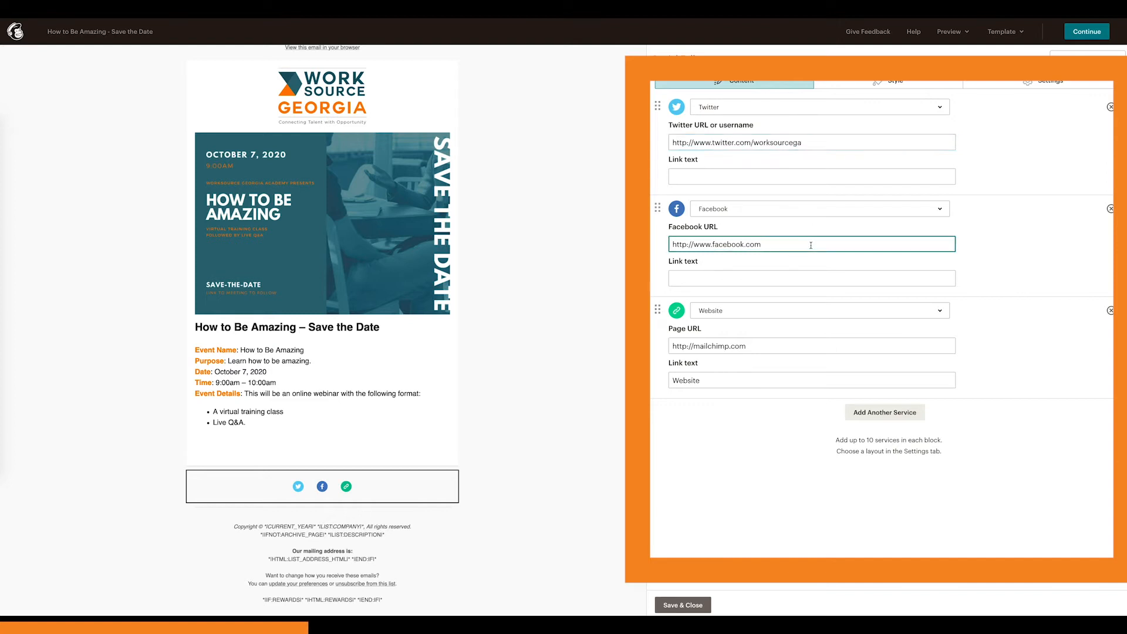
text(worksourcega)
mouse_move(765, 346)
mouse_down()
mouse_move(732, 347)
mouse_move(772, 346)
mouse_up()
text(www.worksourcegeorgia.com)
key(BackSpace)
text(com)
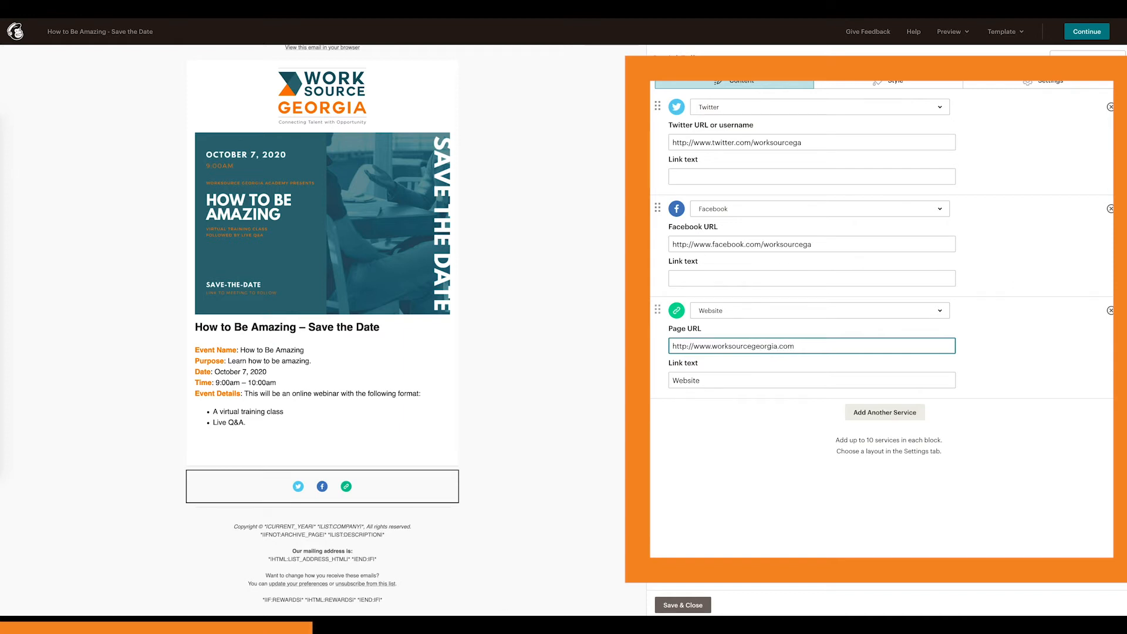
Step: Add an Email service with the academy's e-mail address and an Instagram service to the social follow block
click(791, 432)
click(872, 418)
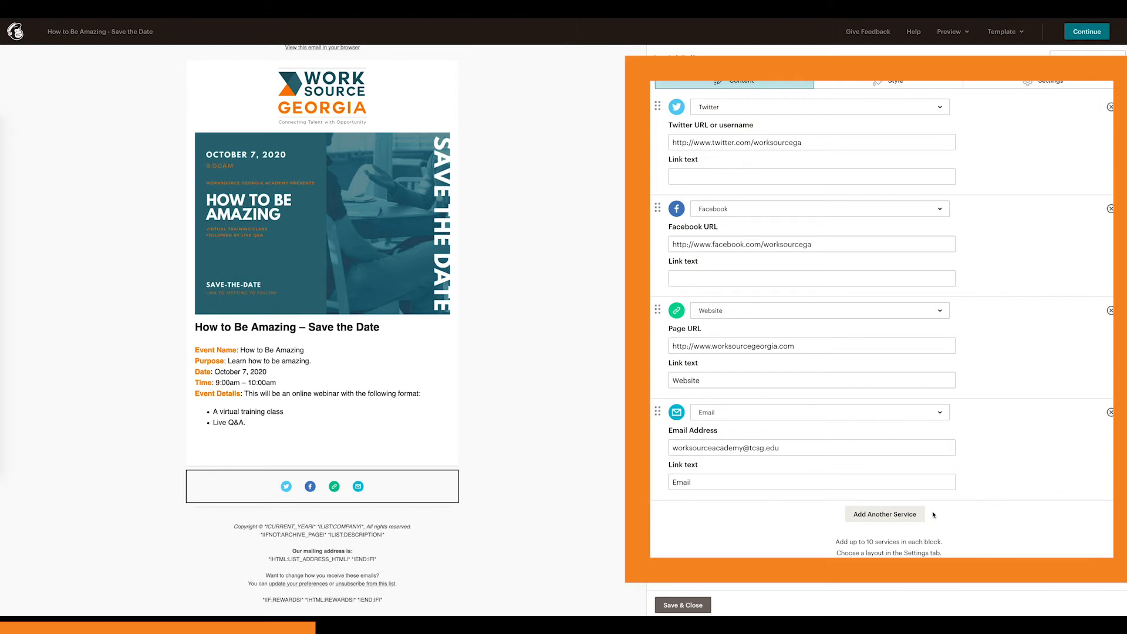
click(913, 517)
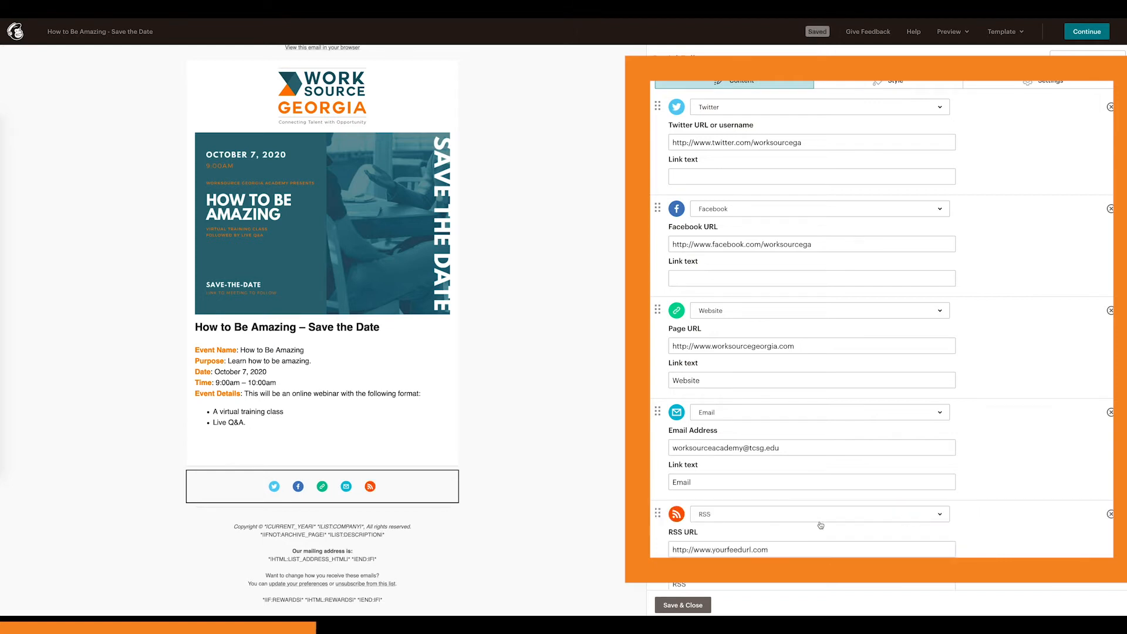
click(800, 515)
scroll(795, 456, down, 5)
scroll(795, 456, up, 5)
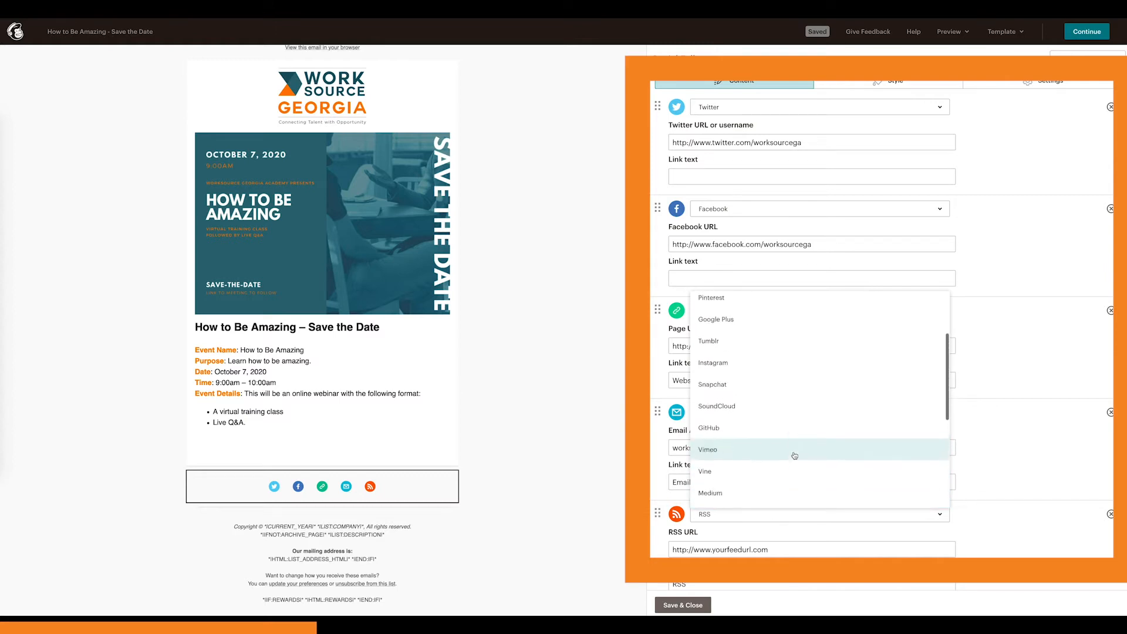
click(748, 394)
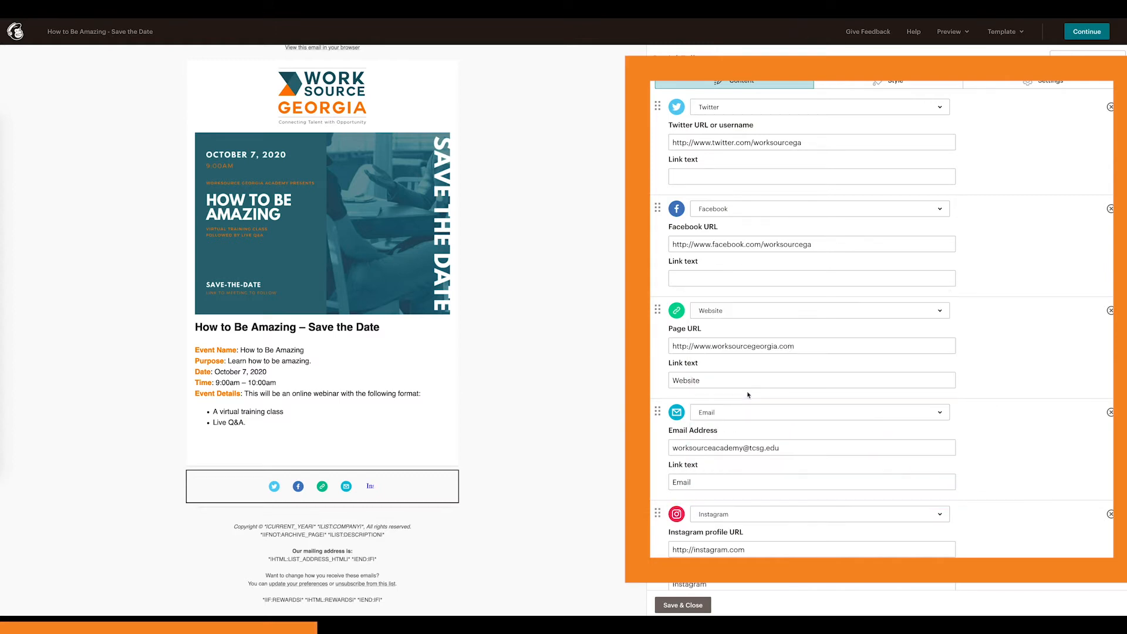
scroll(788, 489, down, 1)
click(795, 495)
text(/)
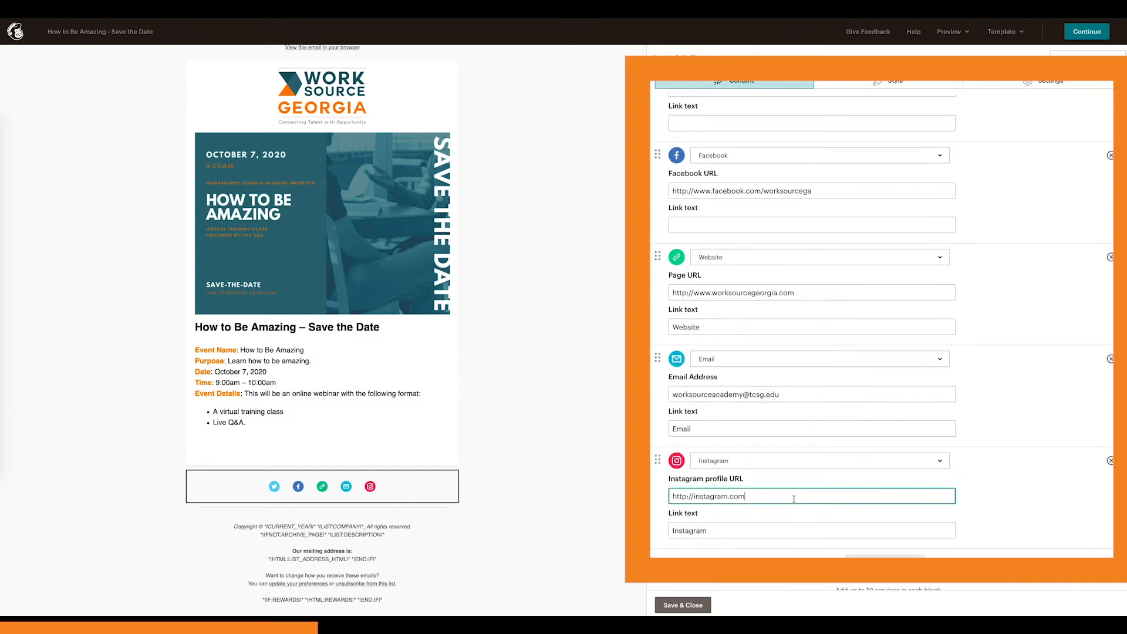
text(worksourcega)
click(1030, 505)
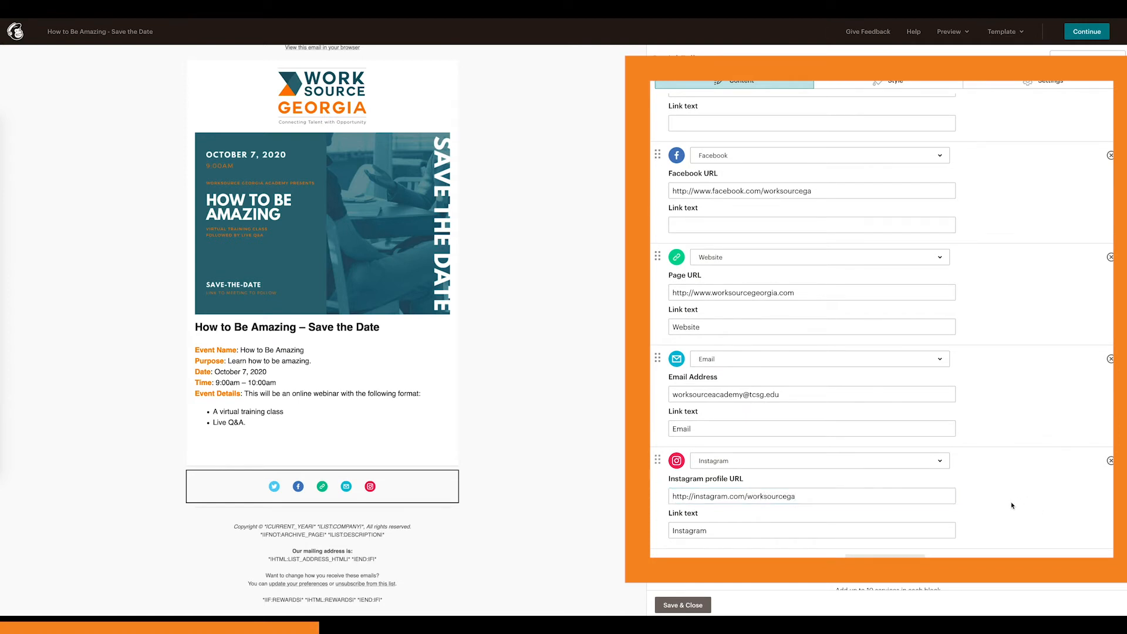
scroll(1011, 505, down, 1)
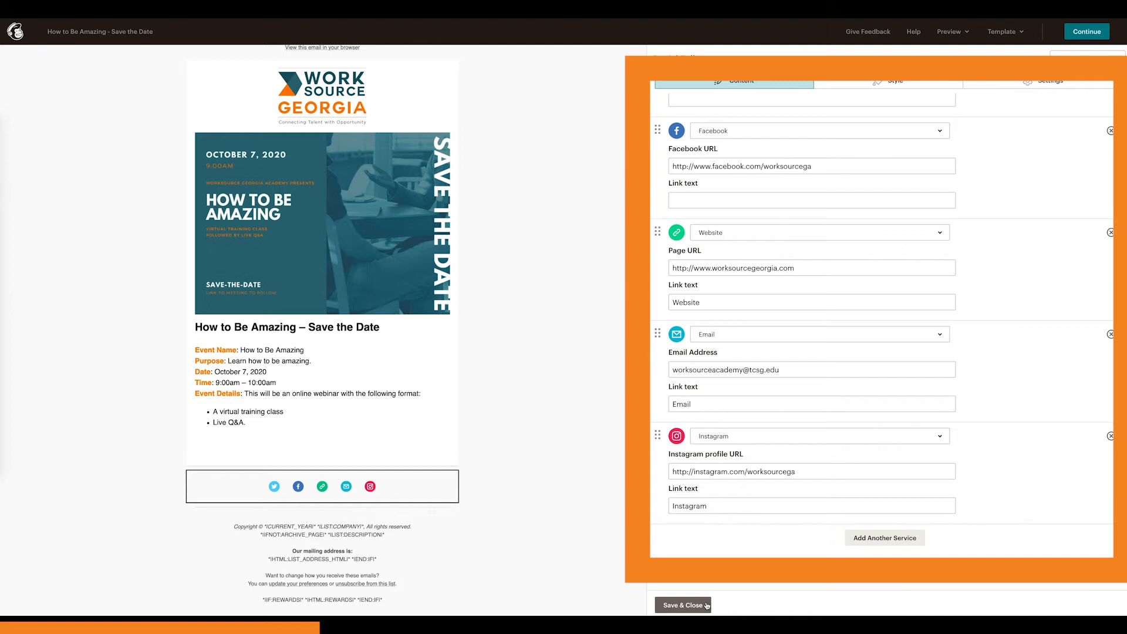
click(684, 605)
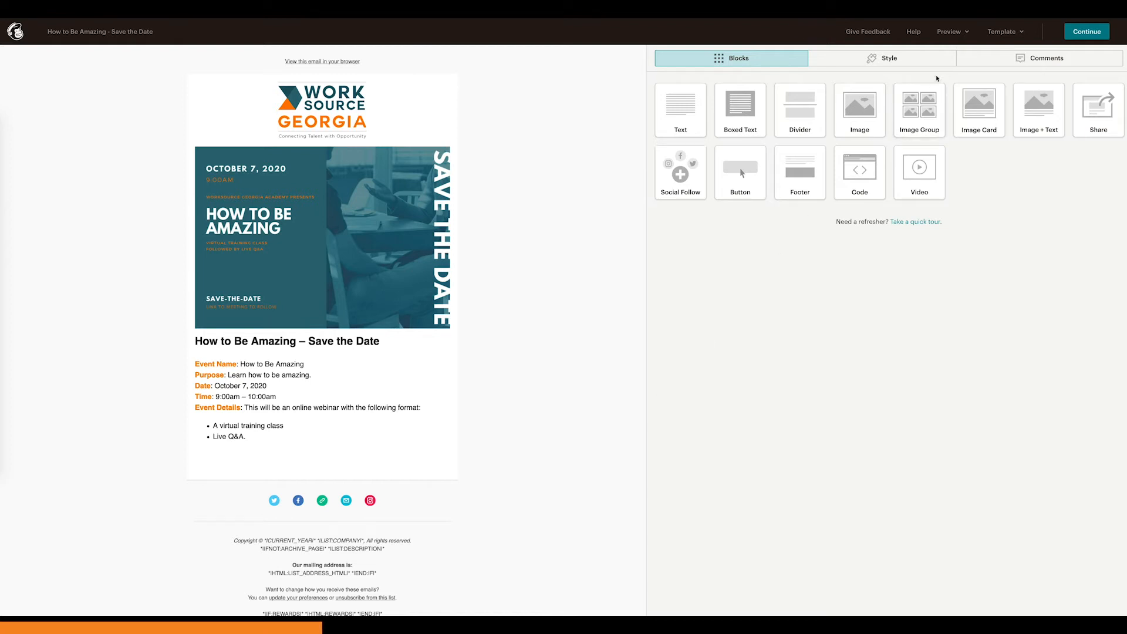
Step: Preview the campaign email in its desktop and mobile layouts, then exit preview mode
click(952, 32)
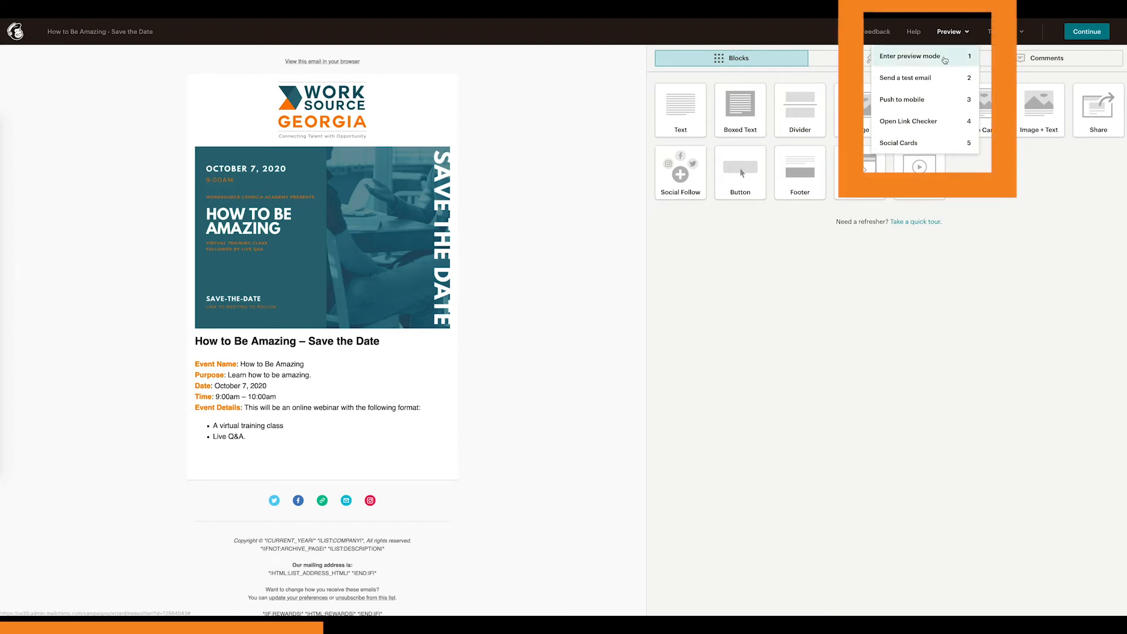
click(944, 58)
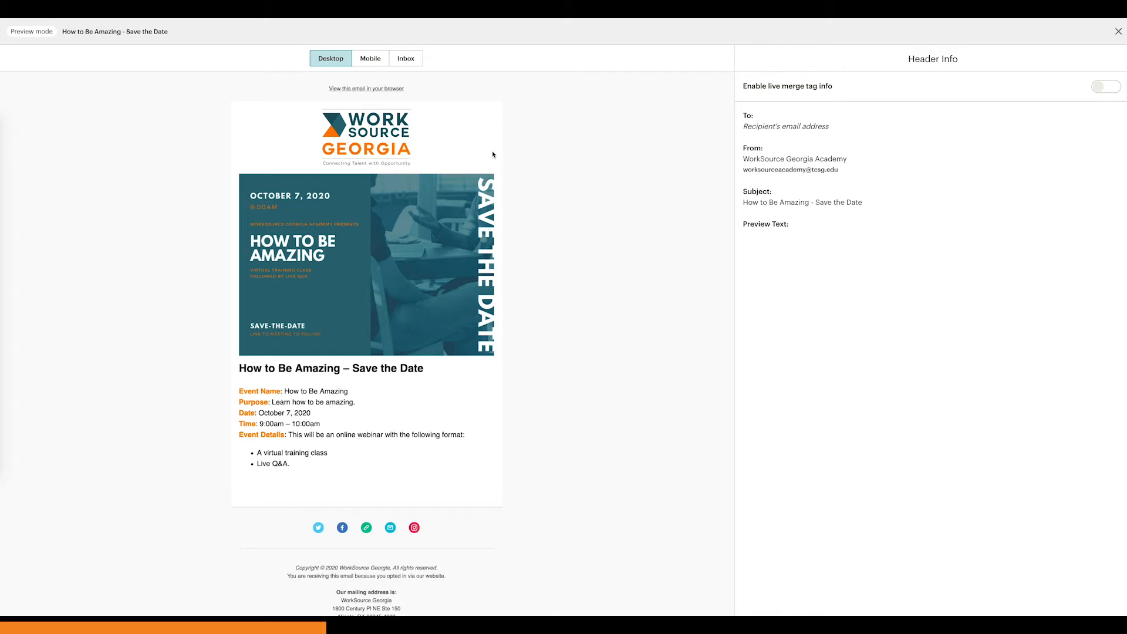
click(371, 62)
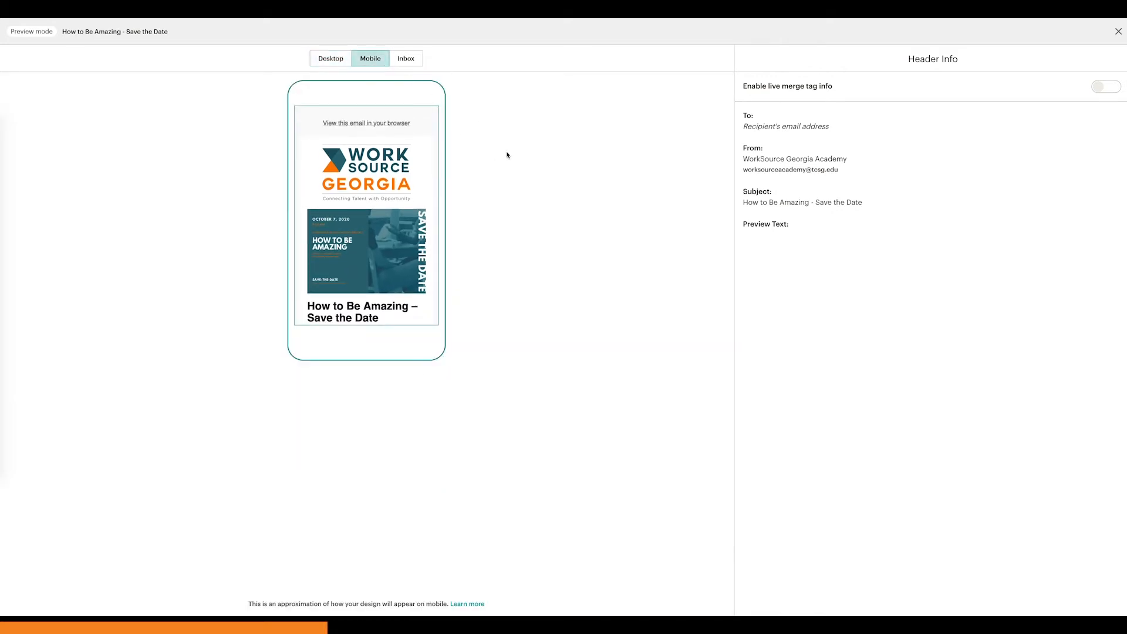
scroll(423, 184, down, 5)
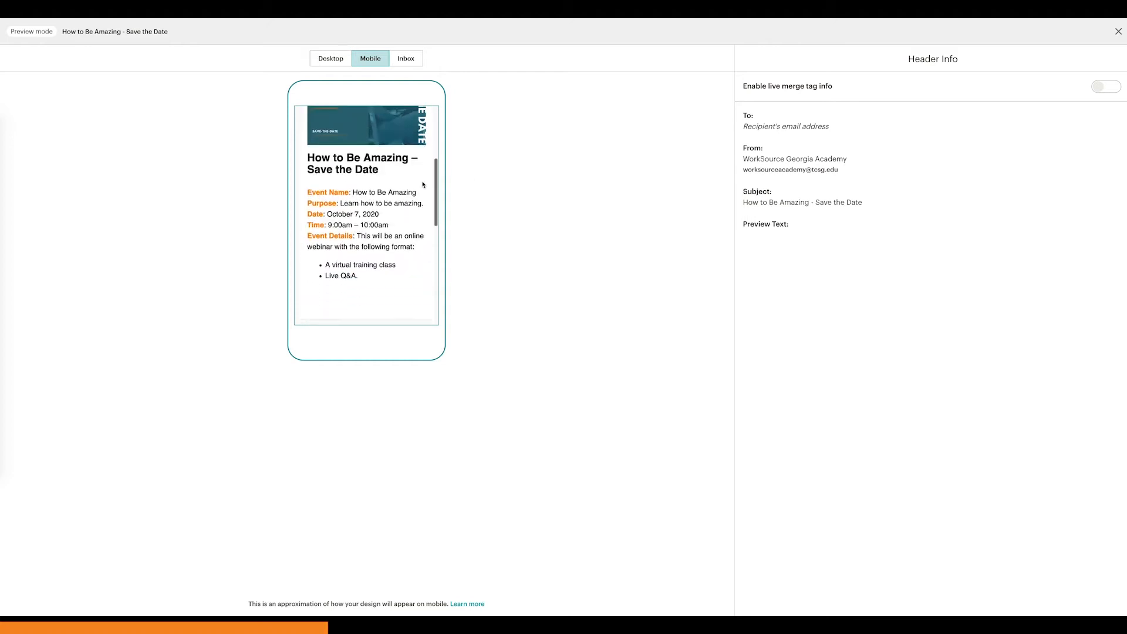
scroll(423, 184, up, 5)
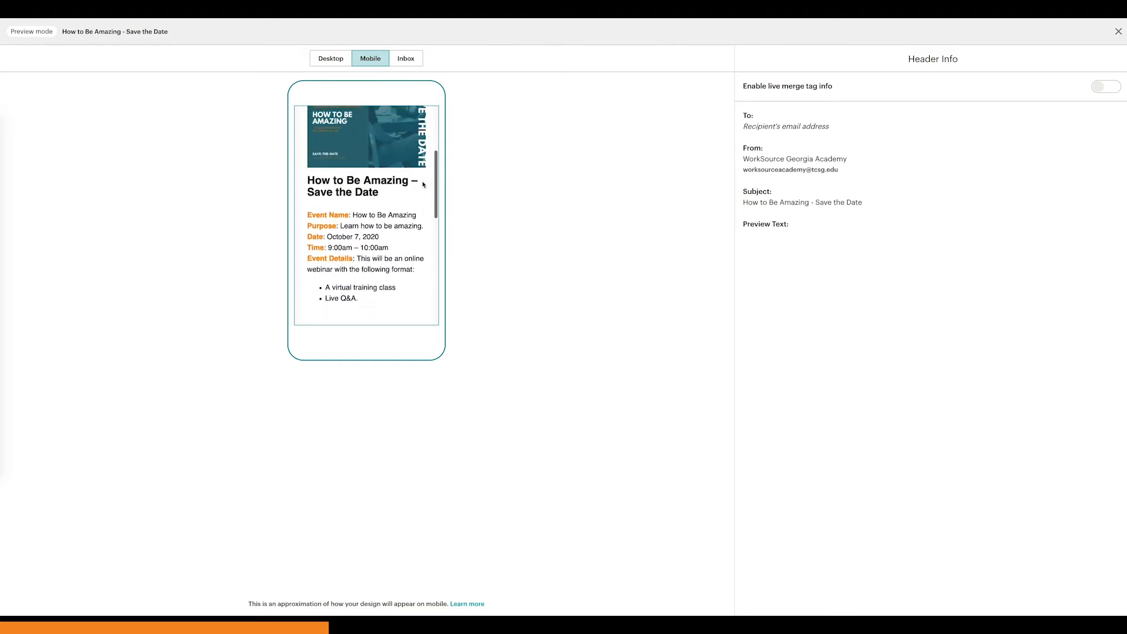
scroll(422, 184, down, 3)
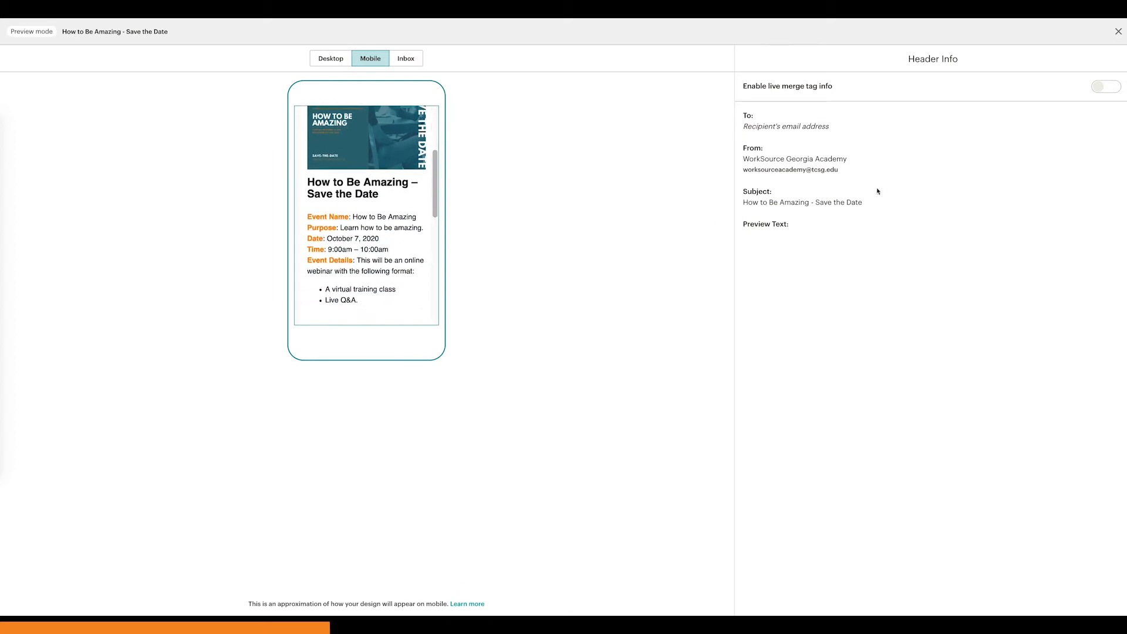
click(1118, 32)
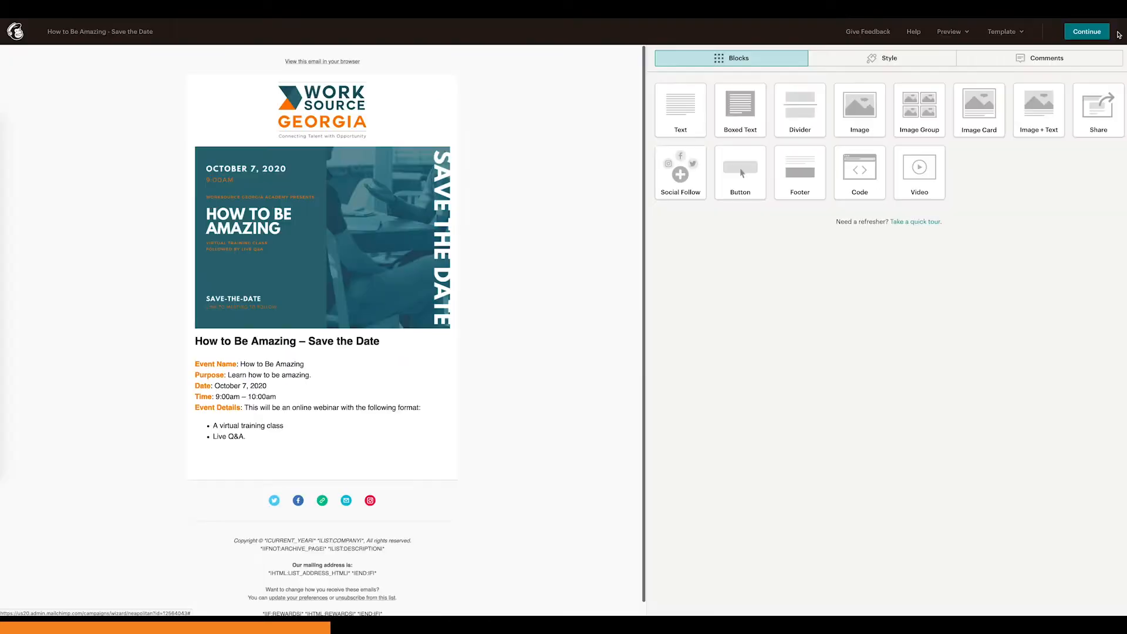
Step: Examine the test email form and its optional instructions and personal message field, then close it without sending
click(957, 33)
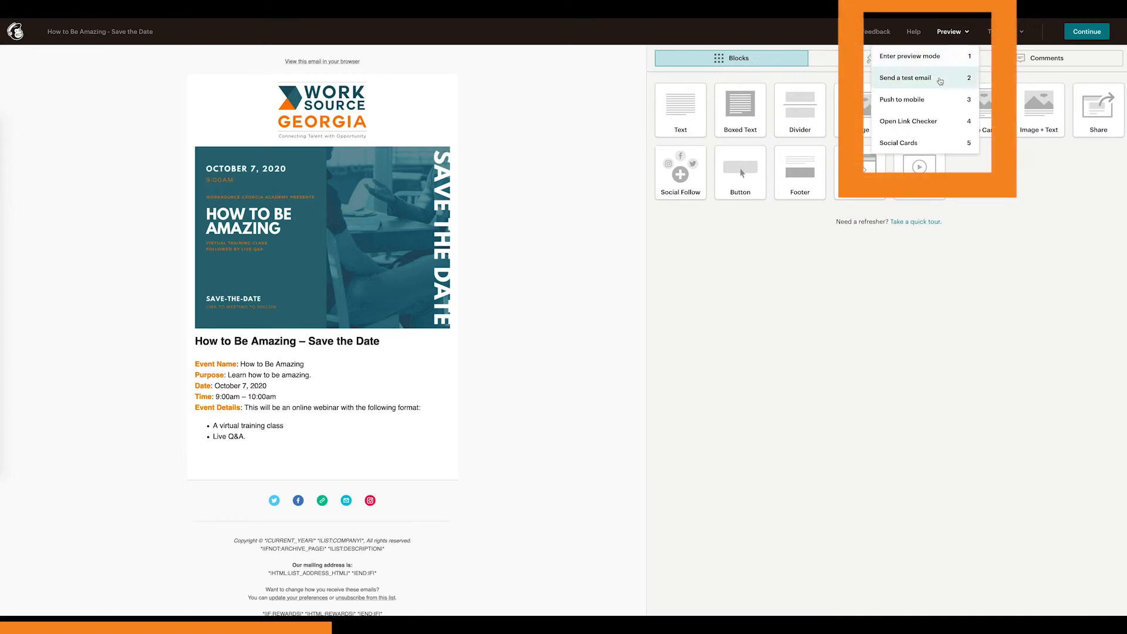
click(945, 81)
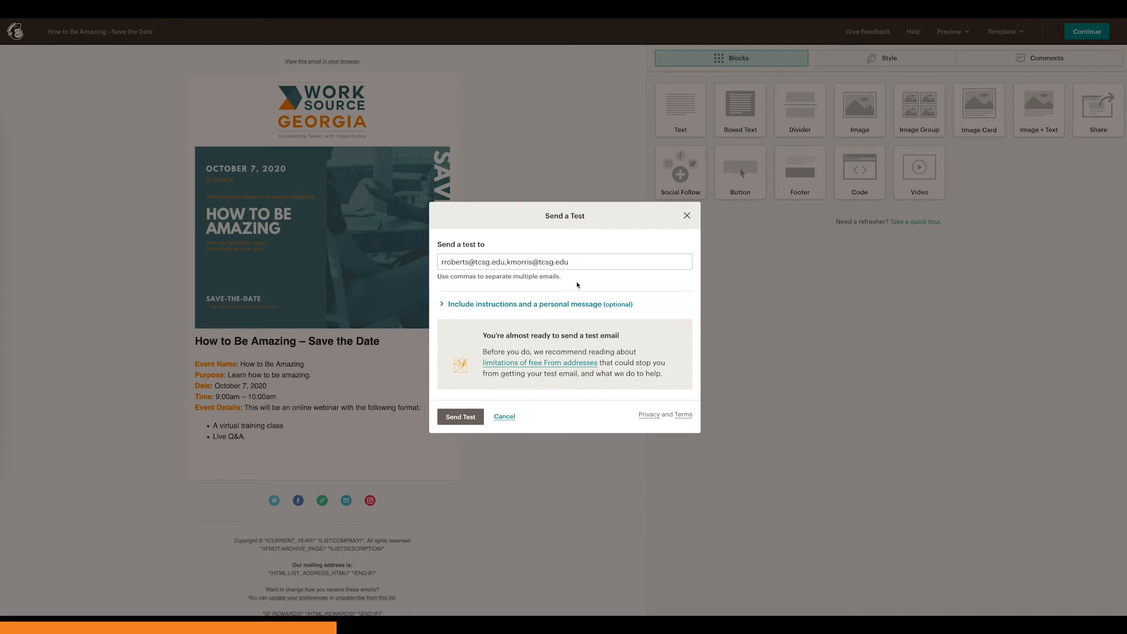
click(571, 303)
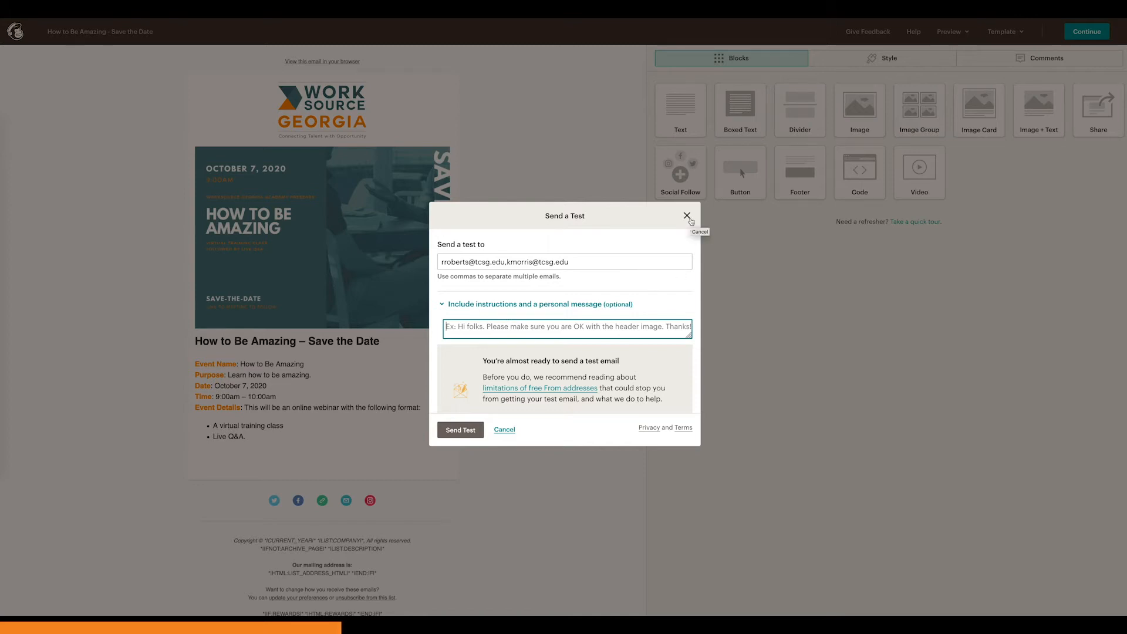
click(688, 217)
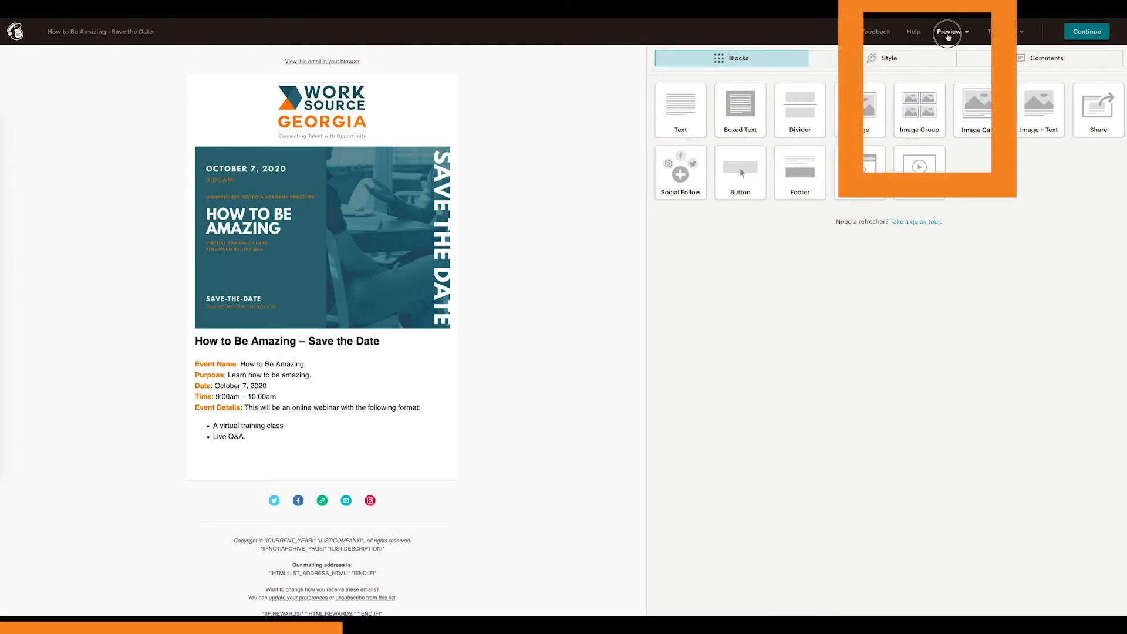
Step: Review the email's social, browser-view, preference and unsubscribe links in the Link Checker, then close it
click(946, 34)
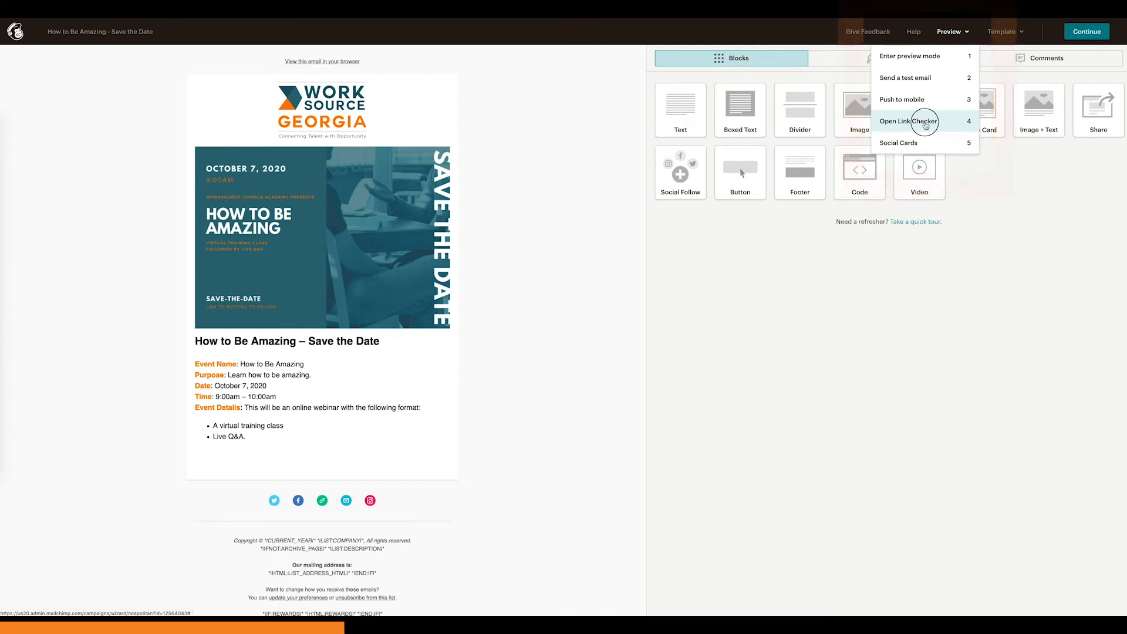
click(926, 125)
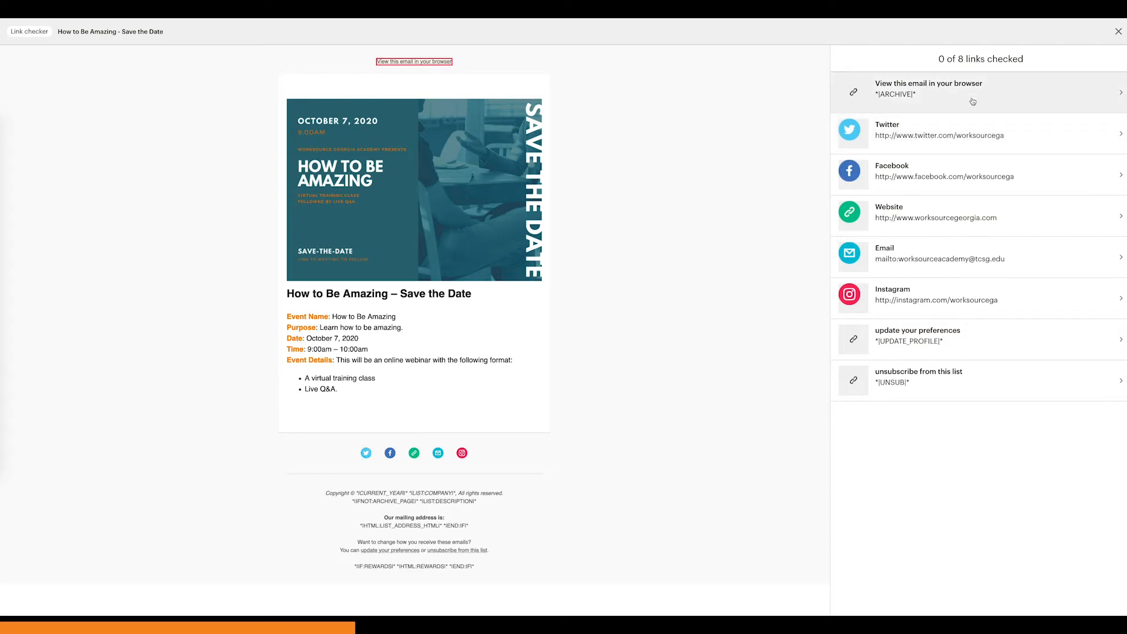
click(1118, 32)
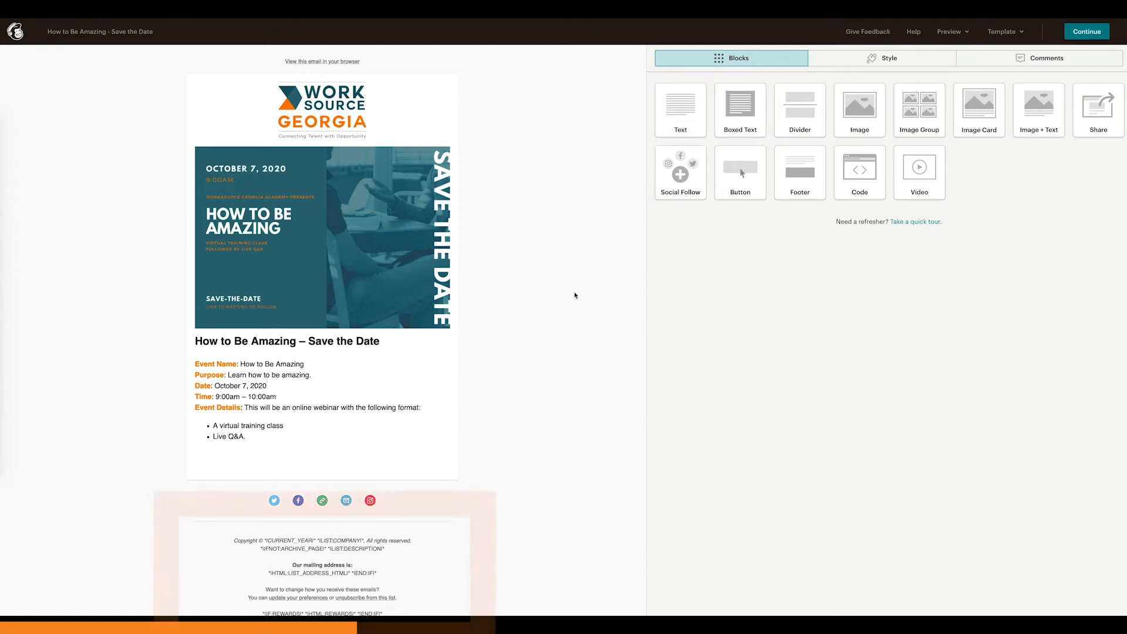
Step: Open the email's footer block and examine its copyright, mailing address and unsubscribe text
scroll(575, 296, down, 1)
mouse_move(396, 557)
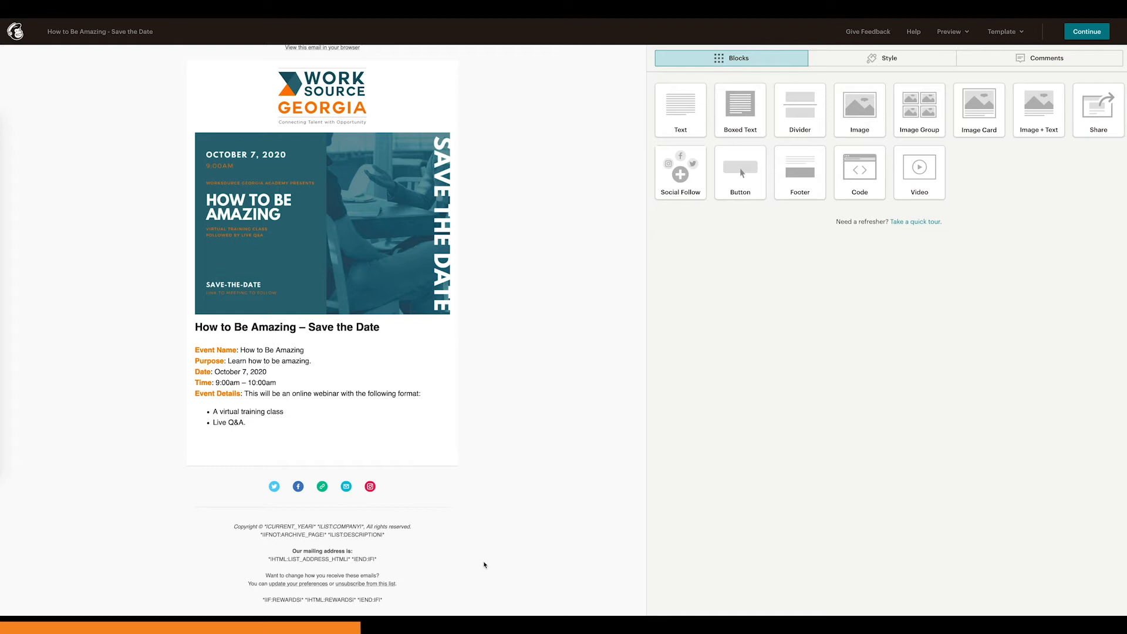
click(374, 573)
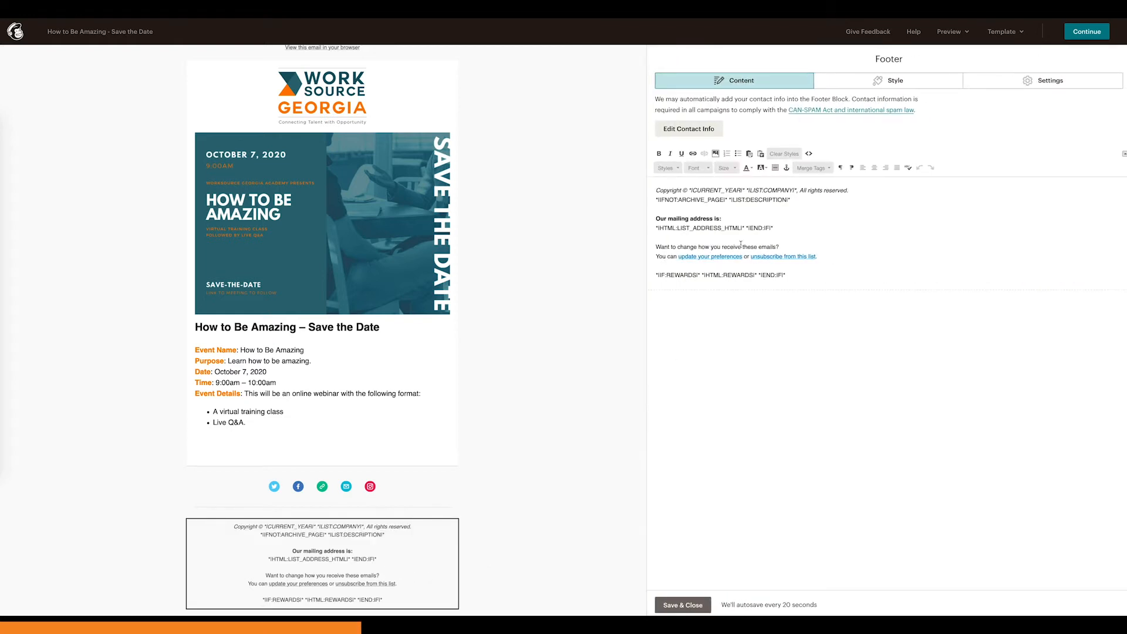
drag(655, 191, 840, 276)
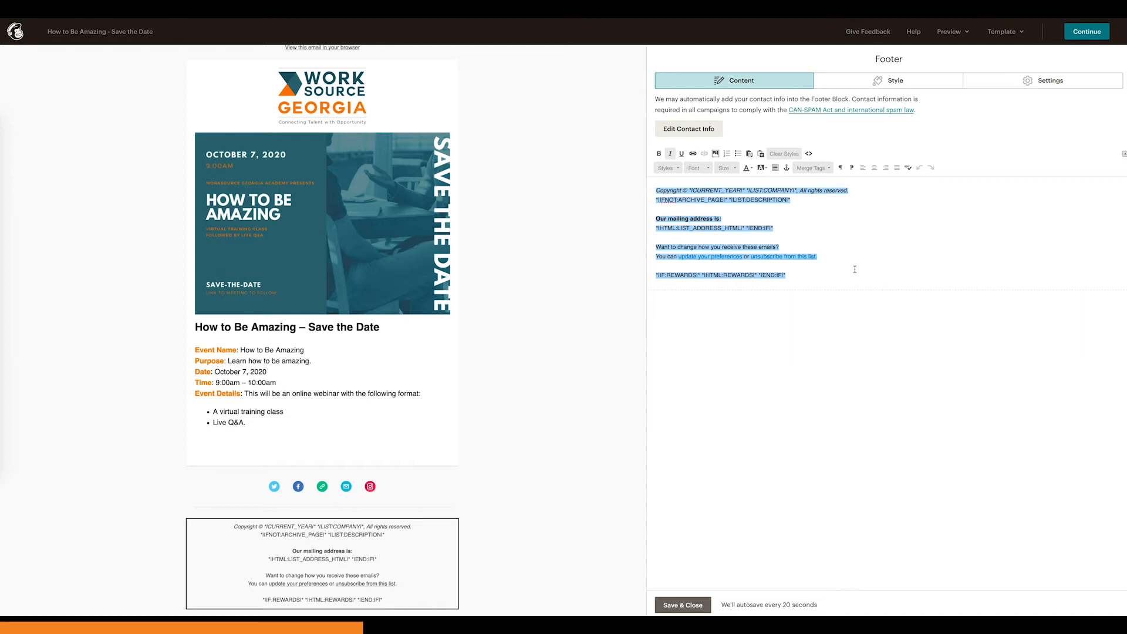
click(855, 269)
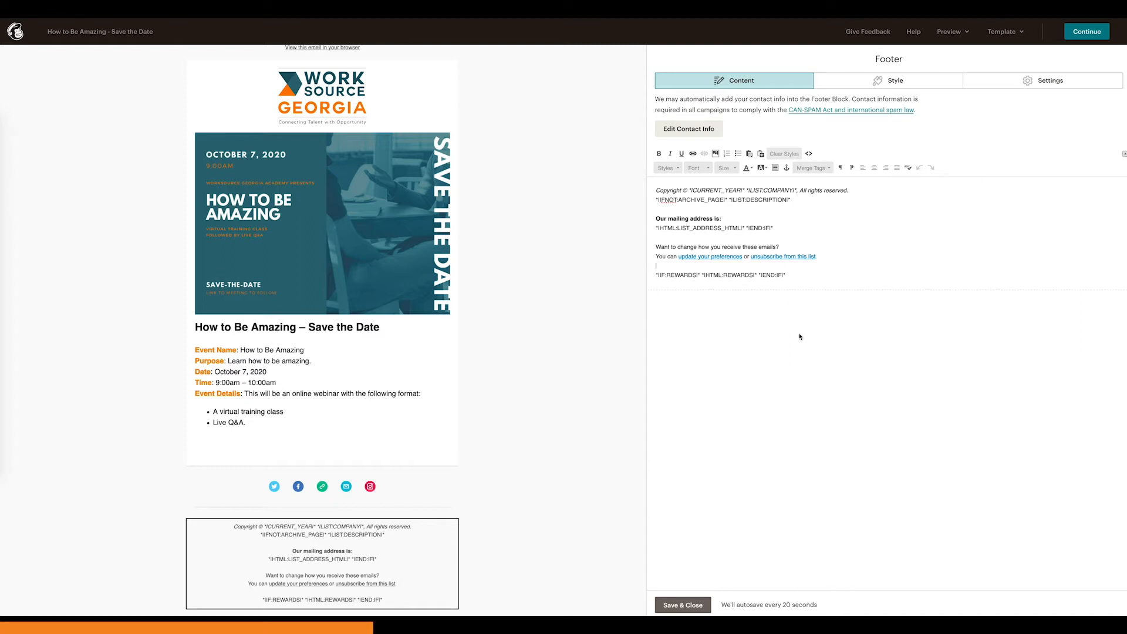
Step: Add four more recipients' e-mail addresses to the test email form, then close it without sending
click(947, 32)
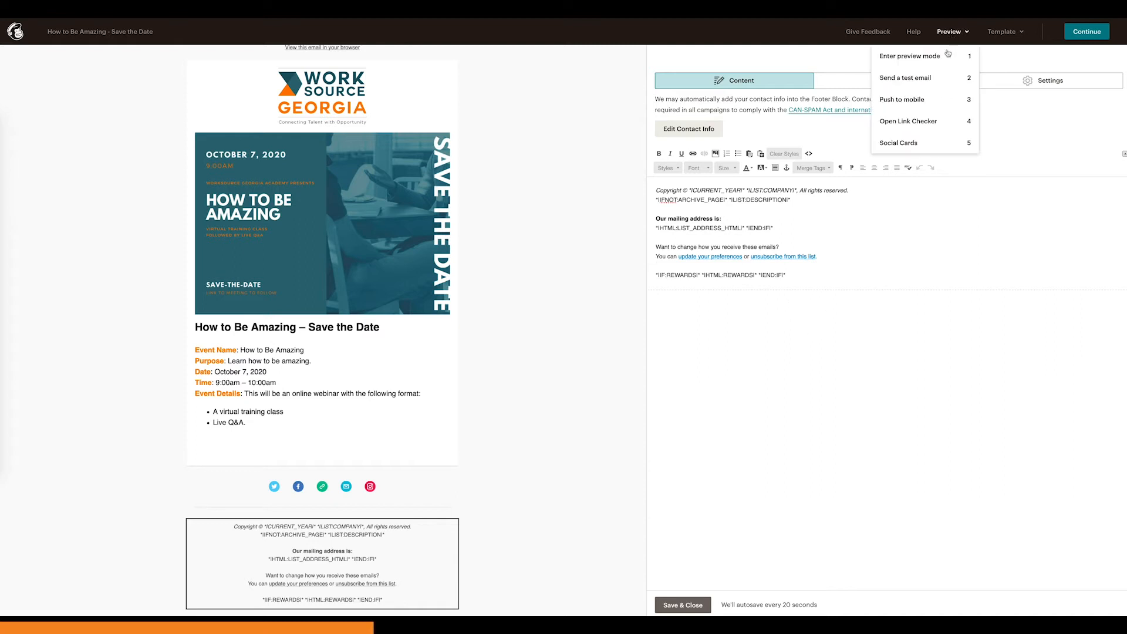
click(916, 78)
click(634, 252)
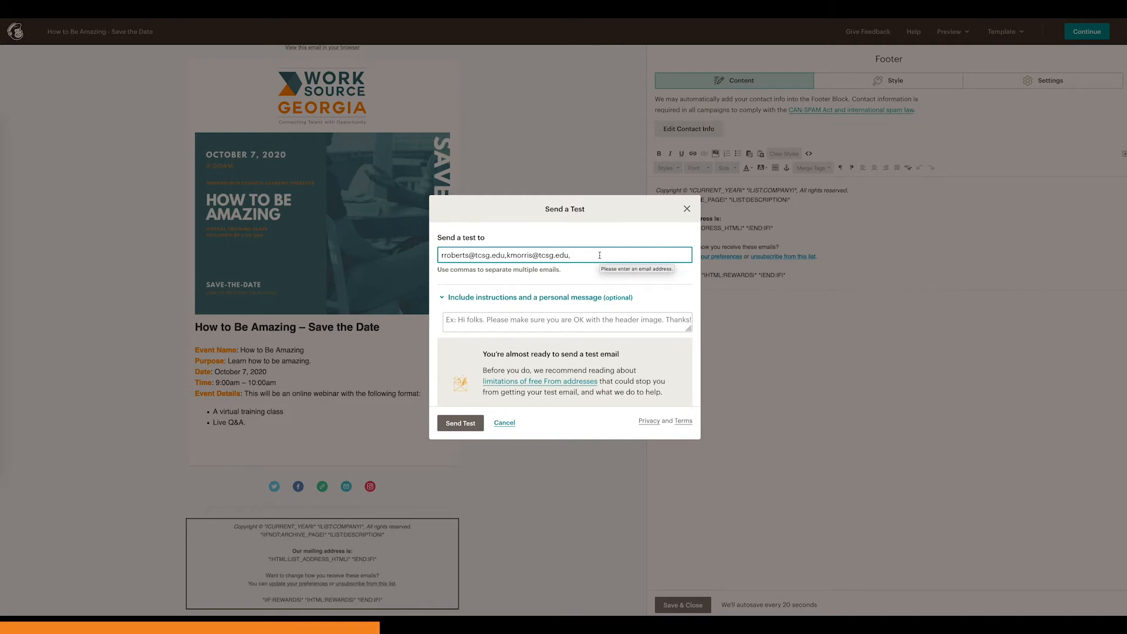
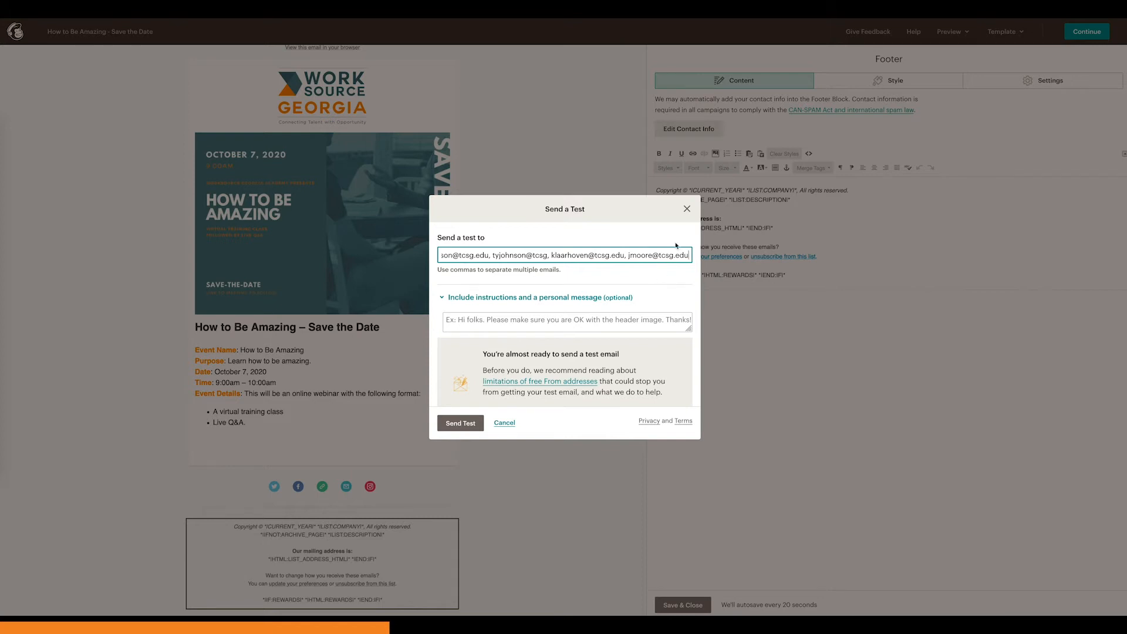
click(687, 210)
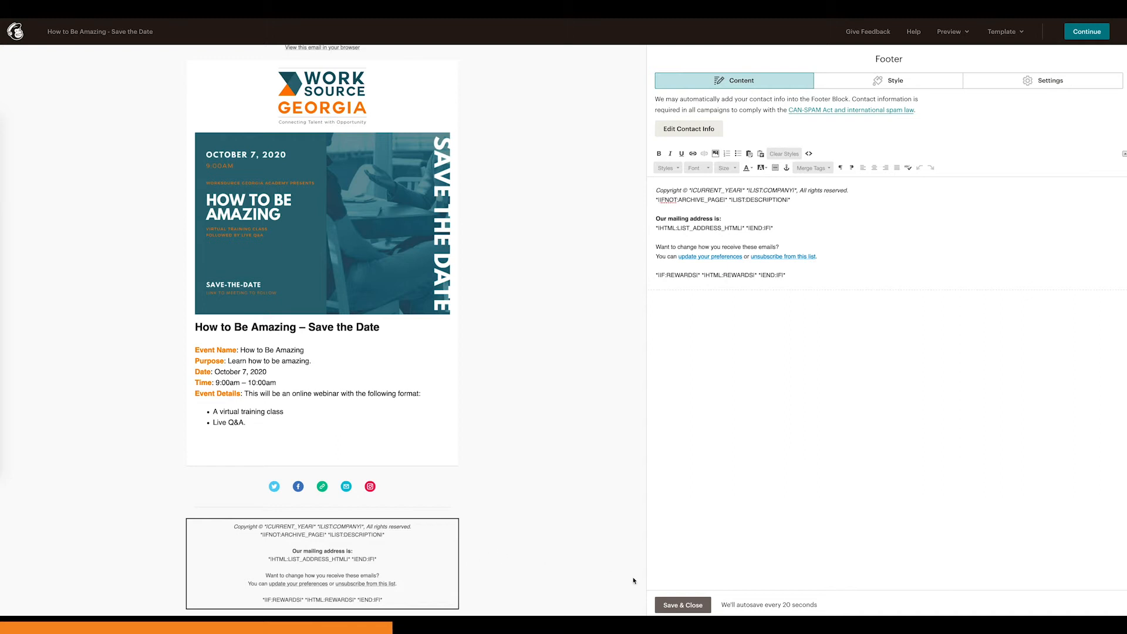
Step: Save and close the footer block, then leave the email designer for the campaign overview
click(676, 605)
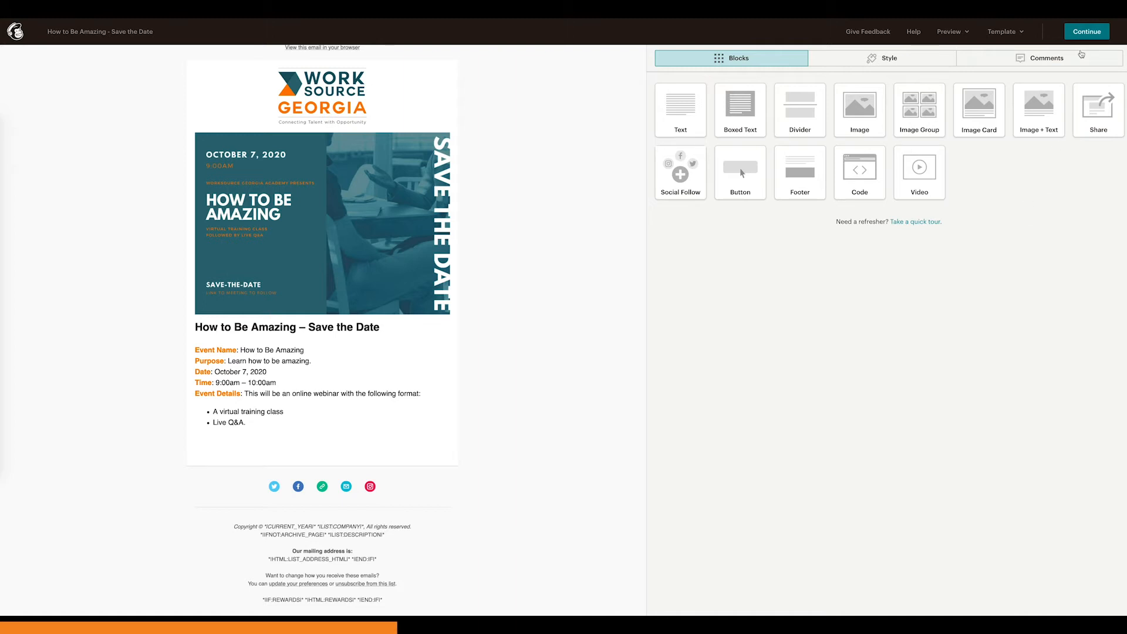
click(1087, 34)
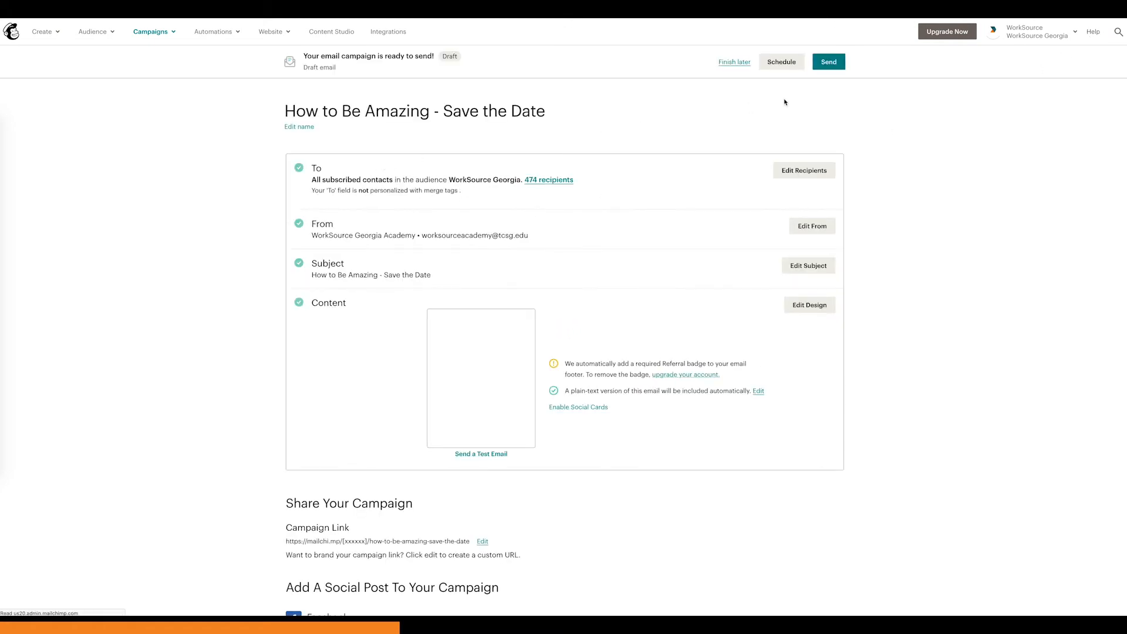
Step: Open the account's profile page and review its photo, basic information, password and notification settings
click(1058, 38)
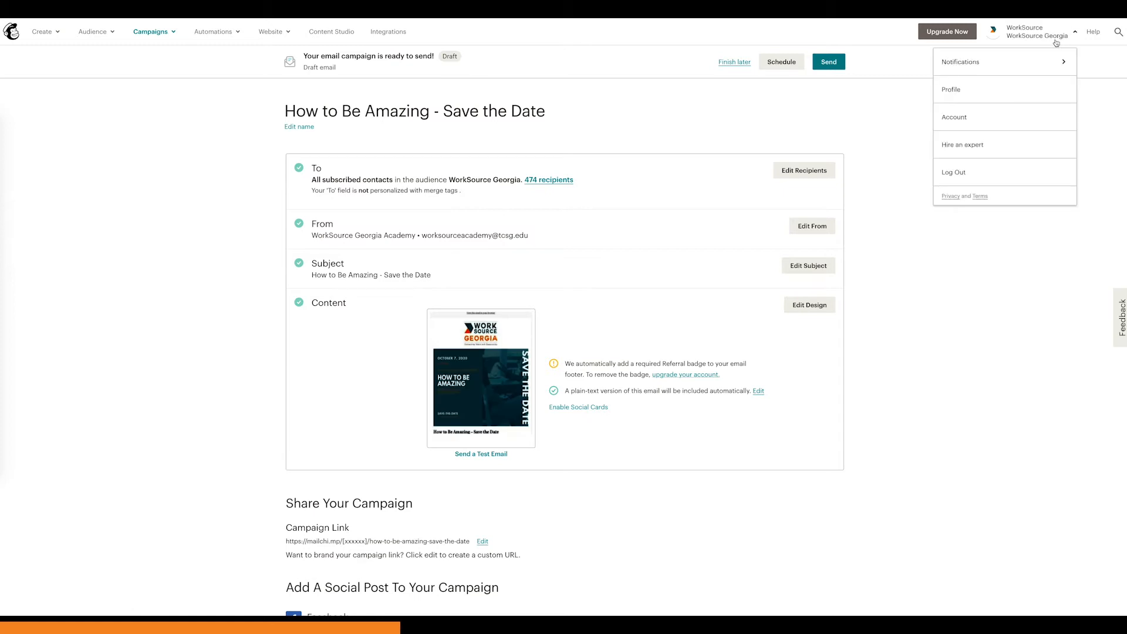
click(993, 96)
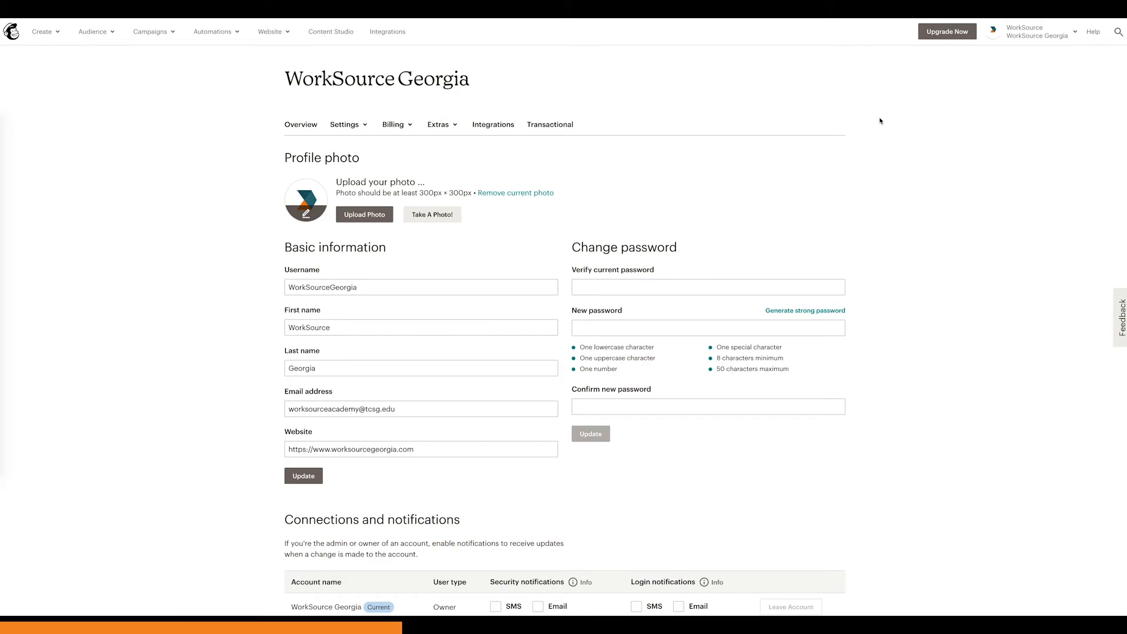
scroll(802, 154, down, 2)
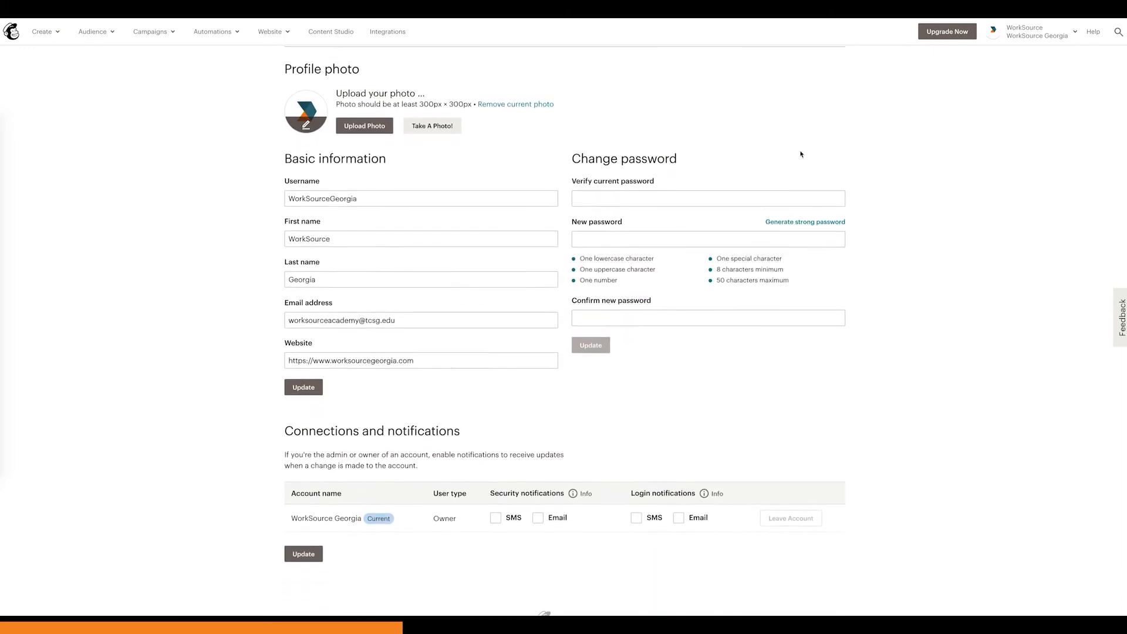
scroll(801, 152, up, 3)
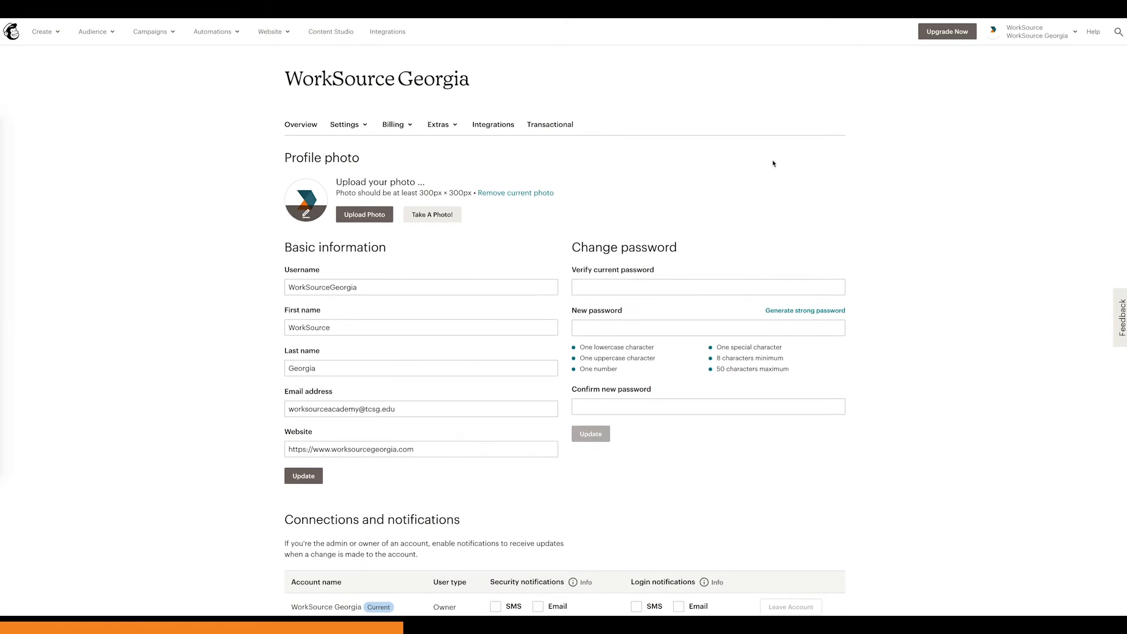
Step: Open the account's Details settings and review the time zone, formats, client access, organization stats, Mailchimp email preferences and automatic reply options
click(356, 127)
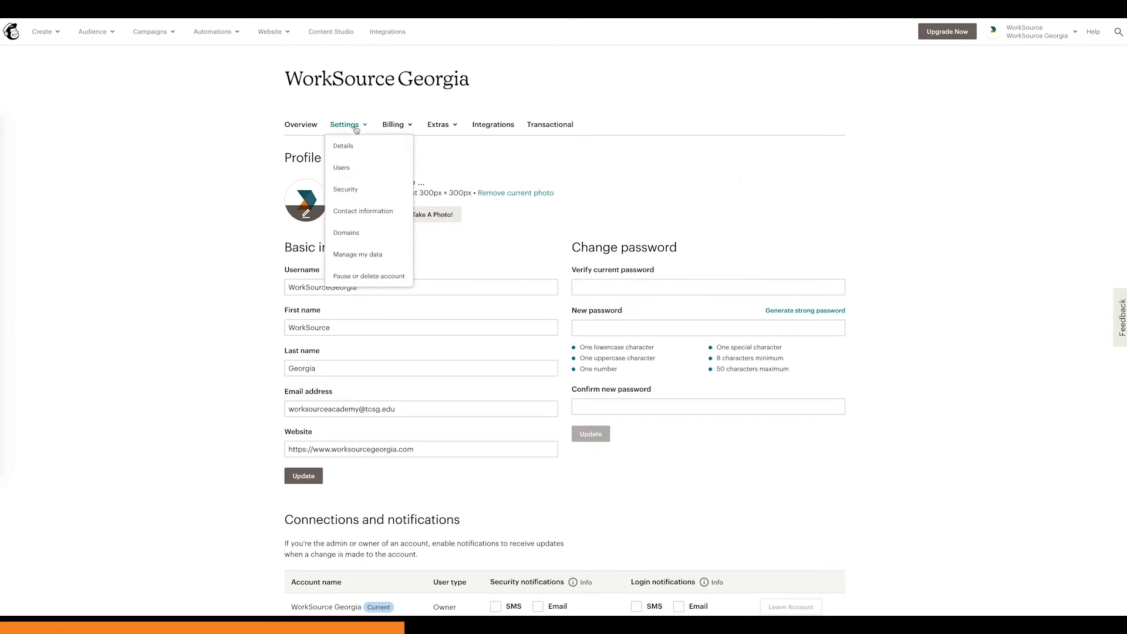
click(455, 157)
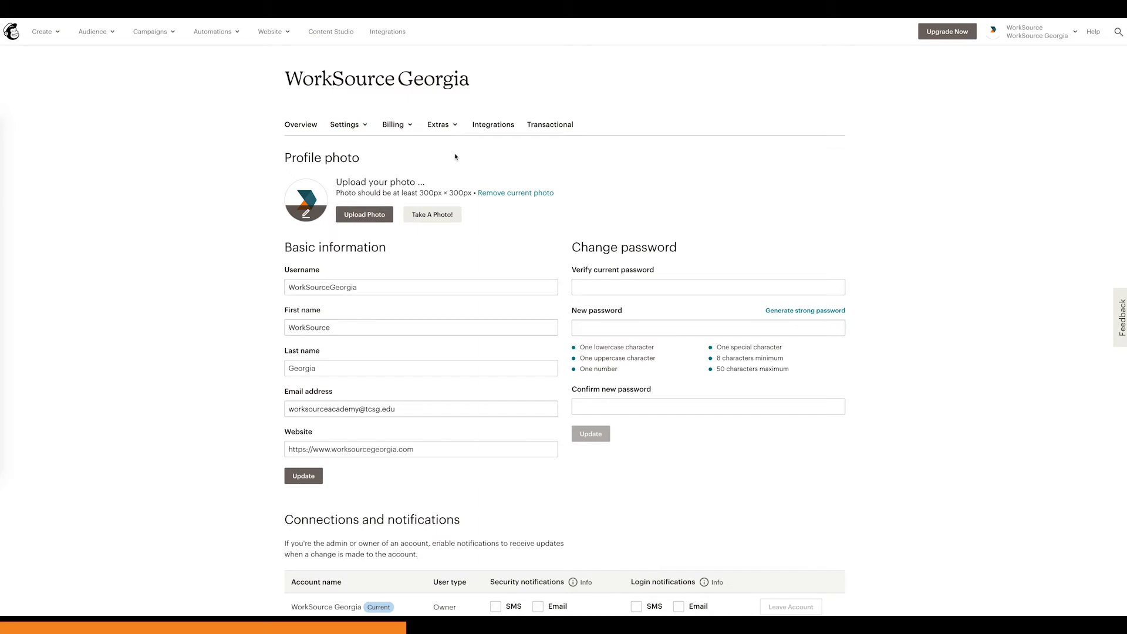
click(360, 127)
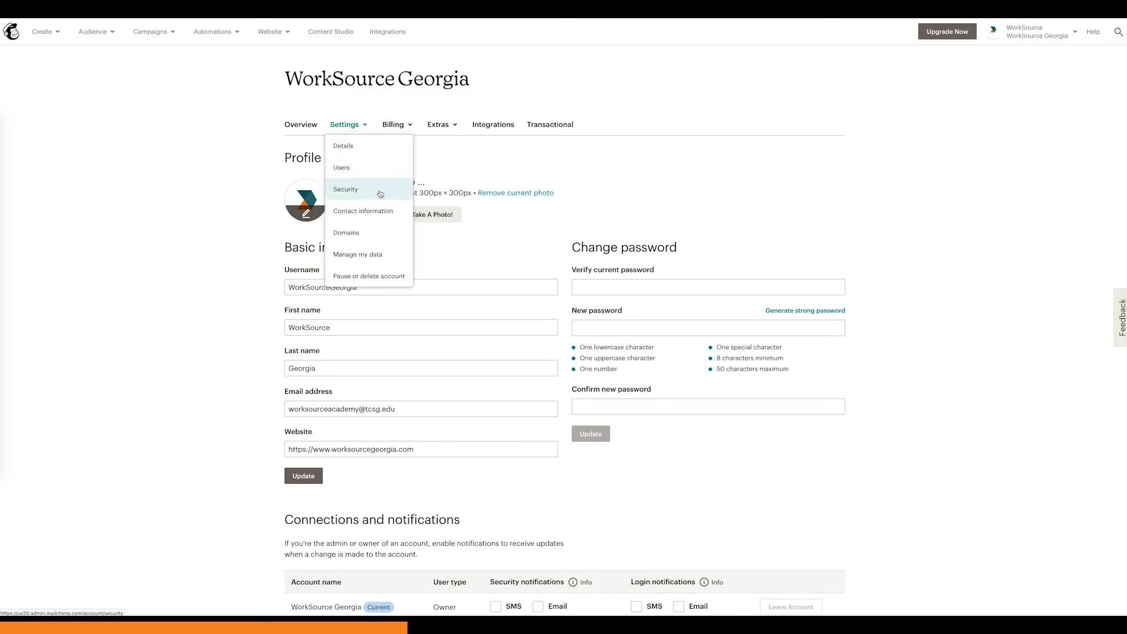
click(376, 150)
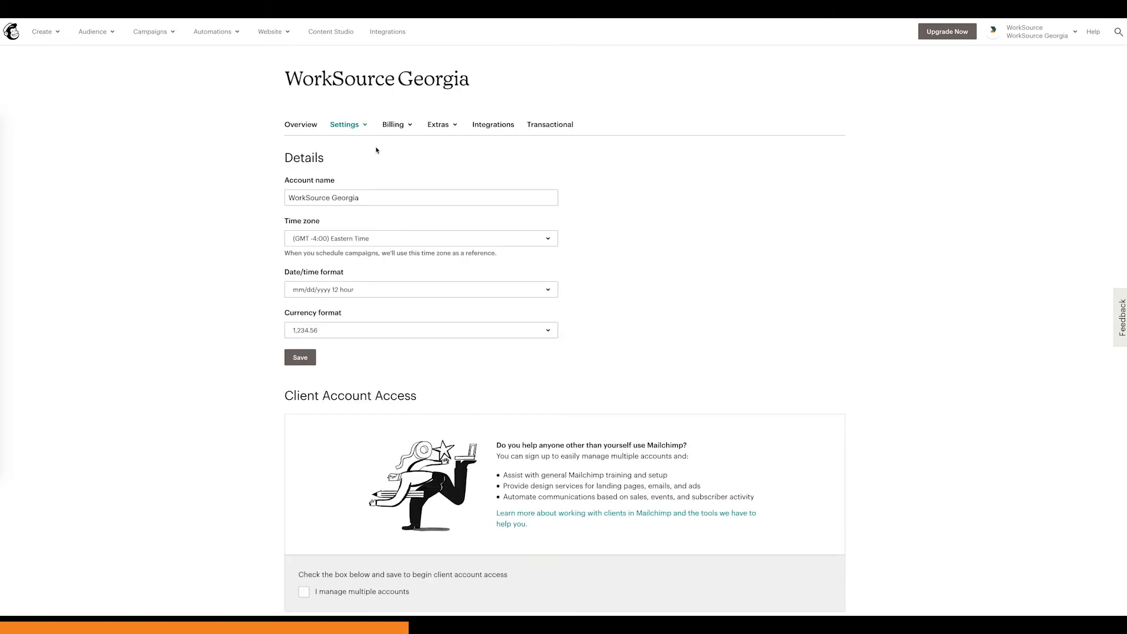
scroll(215, 340, down, 4)
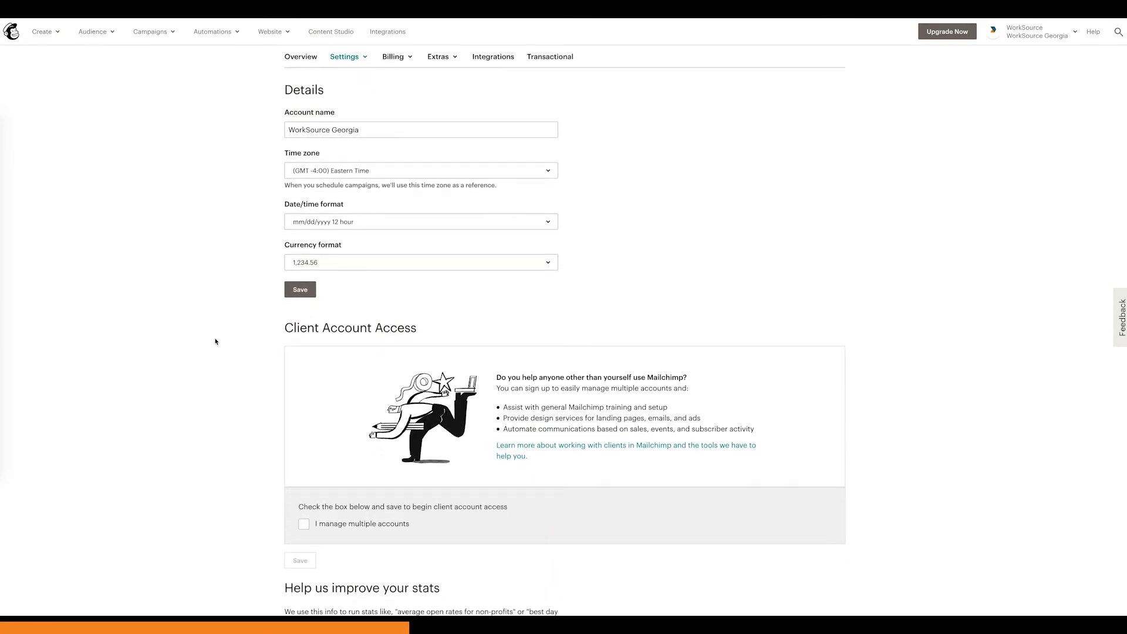
scroll(215, 342, down, 9)
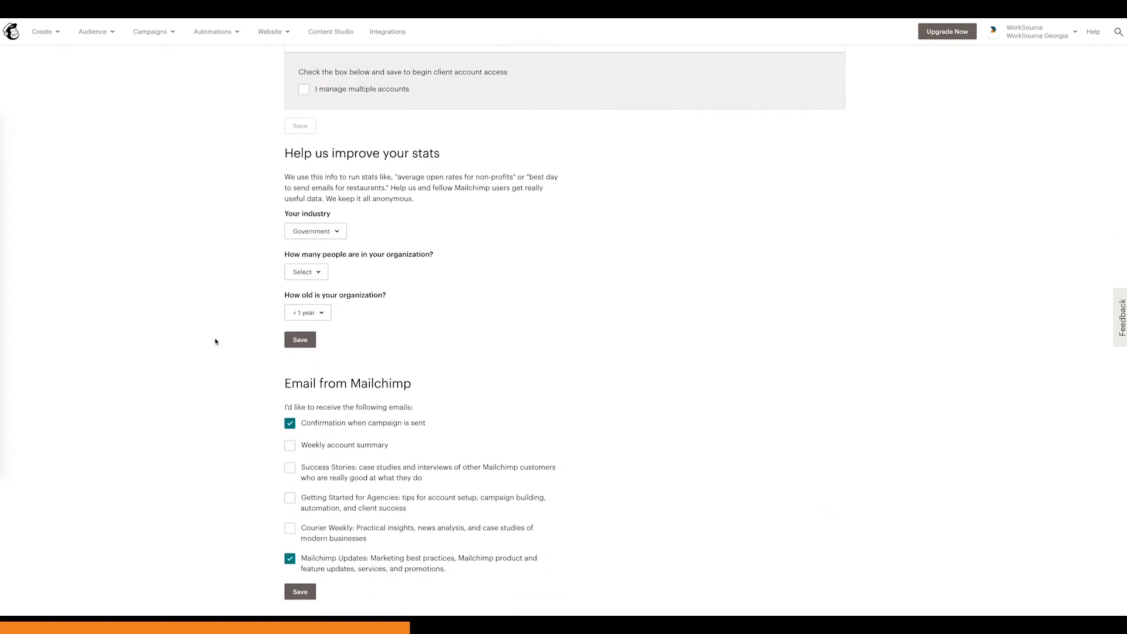
scroll(215, 341, up, 7)
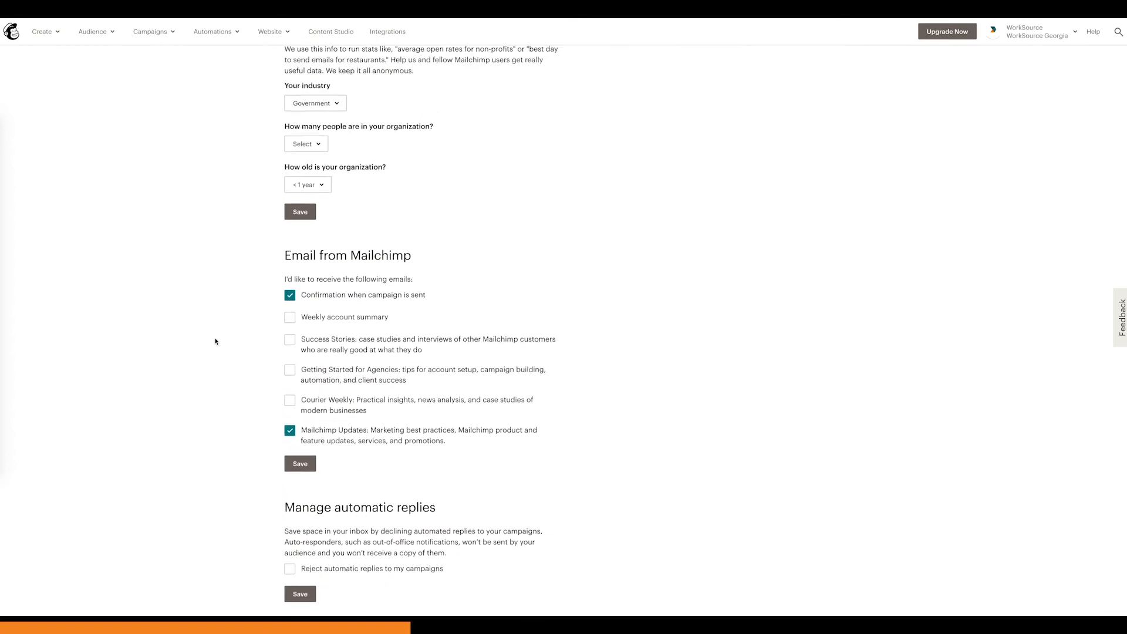
Step: Open the account's contact information settings and examine the primary account contact, highlighting its mailing address
scroll(214, 342, up, 5)
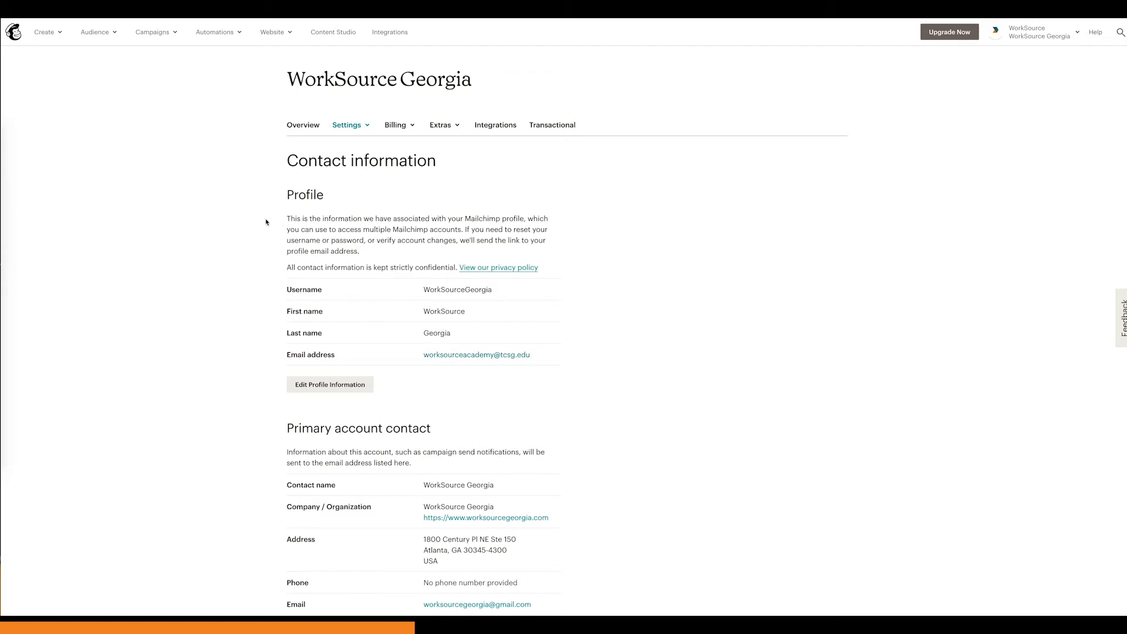
scroll(231, 223, down, 5)
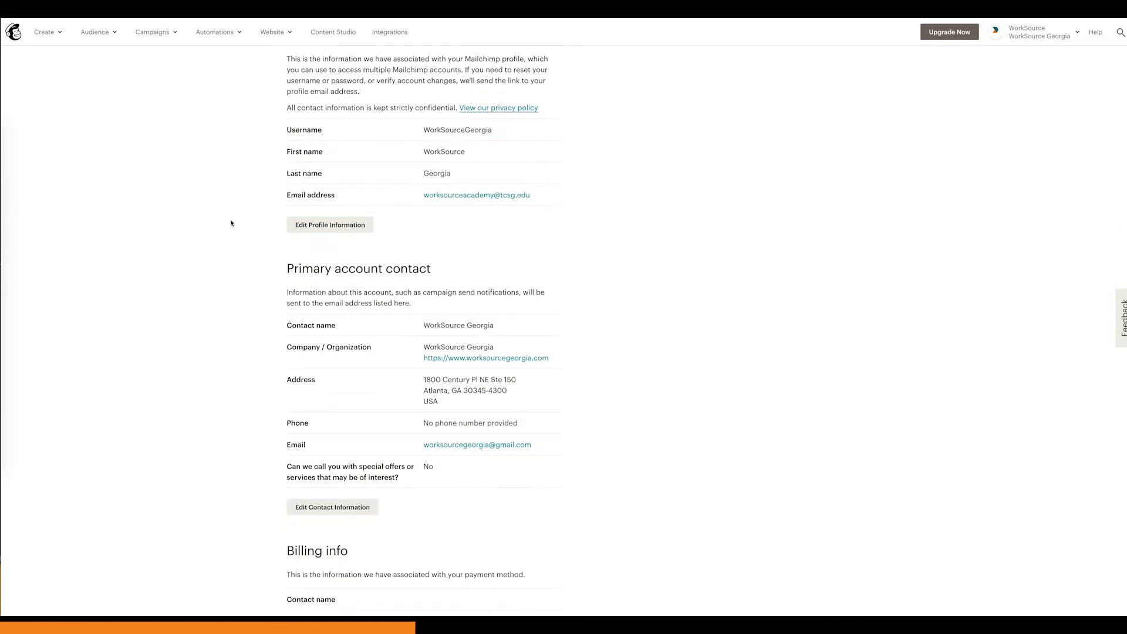
drag(424, 280, 449, 301)
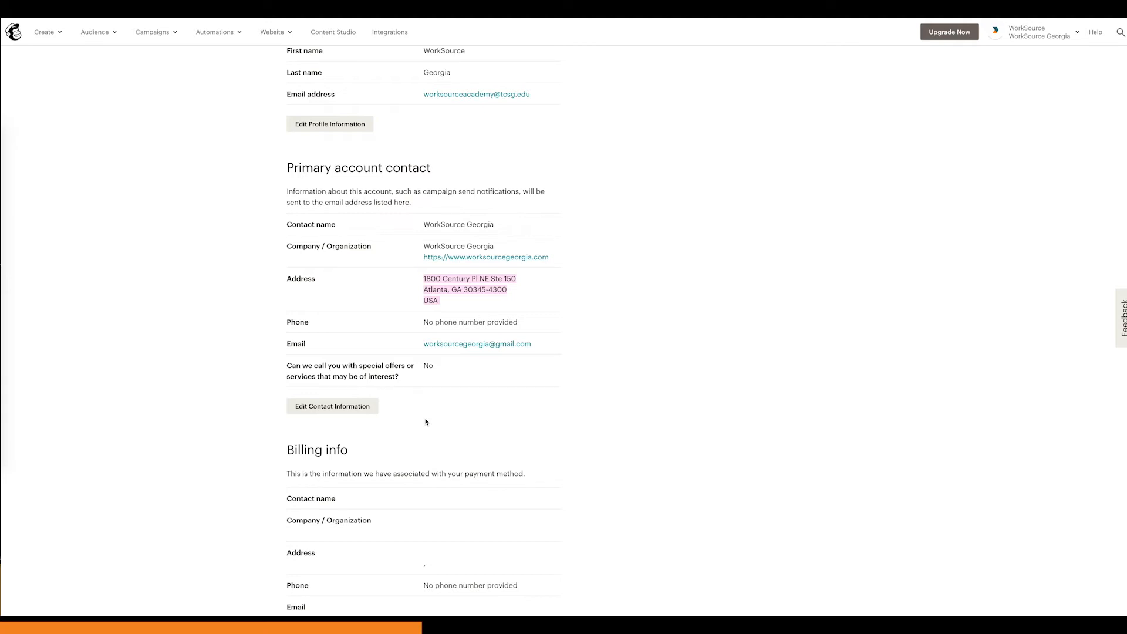
scroll(425, 422, up, 3)
scroll(425, 422, up, 1)
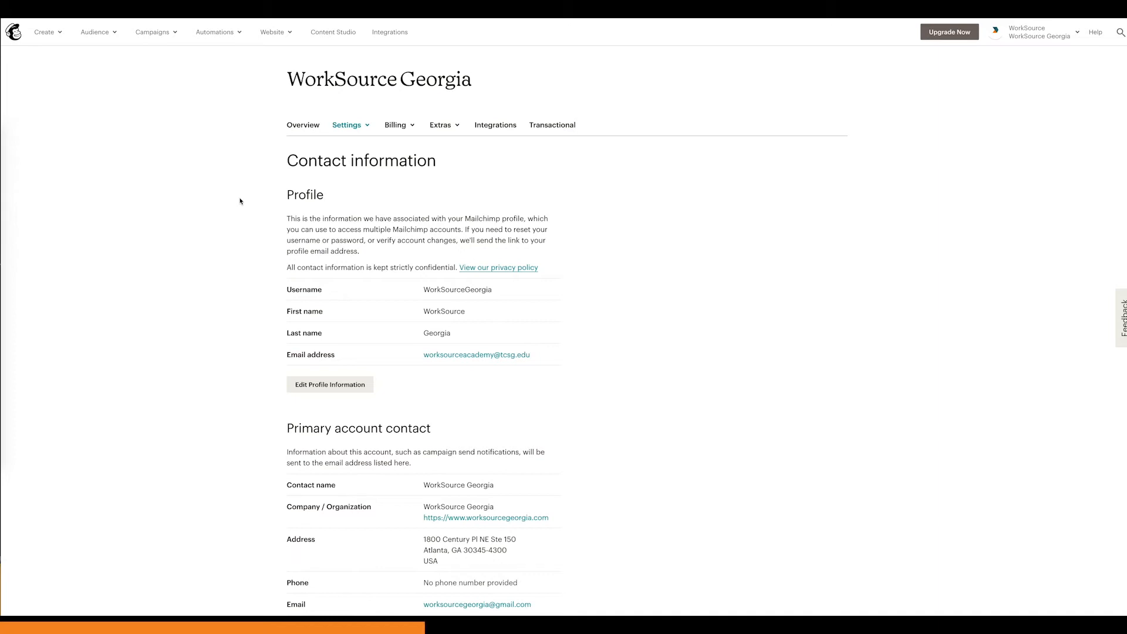
Step: Return to the list of all campaigns and open the "How to Be Amazing - Save the Date" draft for editing
click(160, 37)
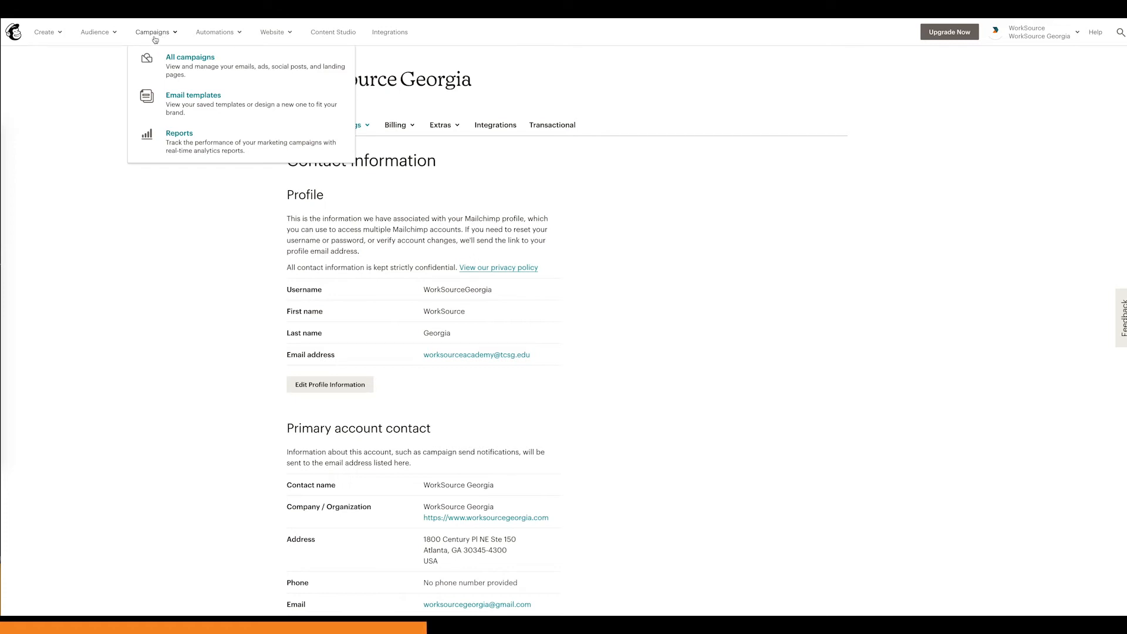
click(204, 66)
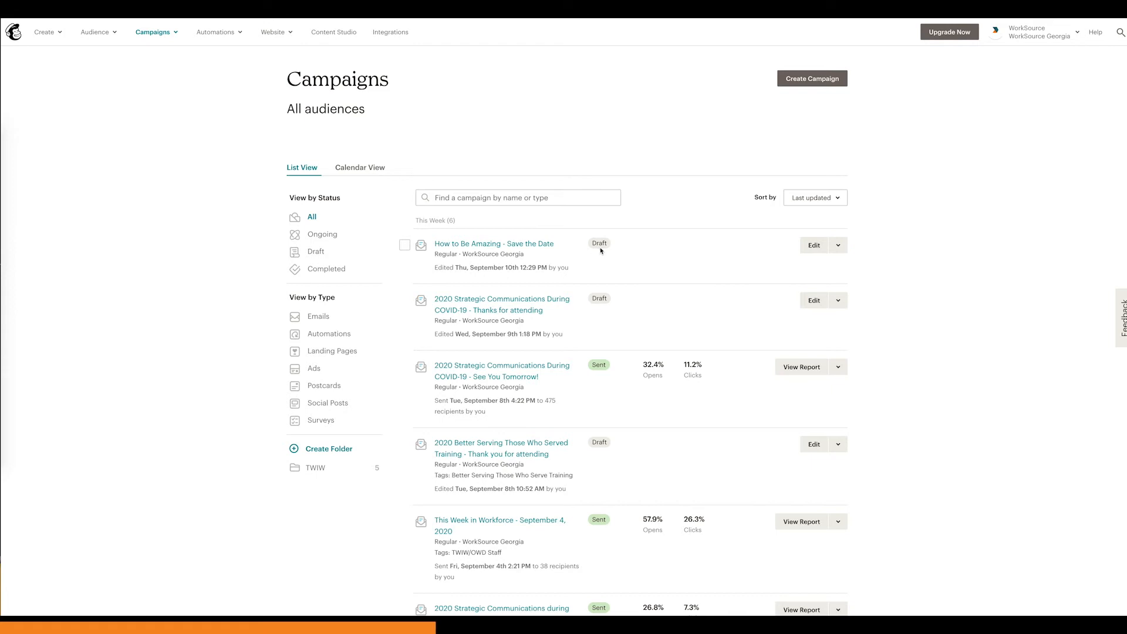
click(813, 247)
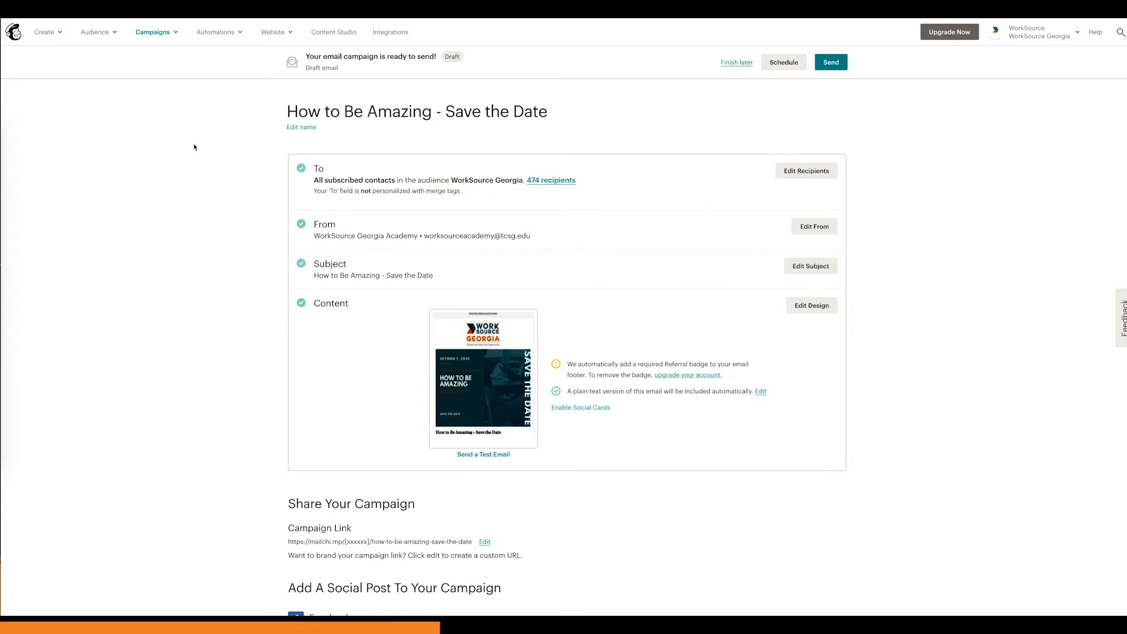
Step: Open the Audience dashboard and examine the WorkSource Georgia audience's recent growth, contact sources and tags
click(102, 34)
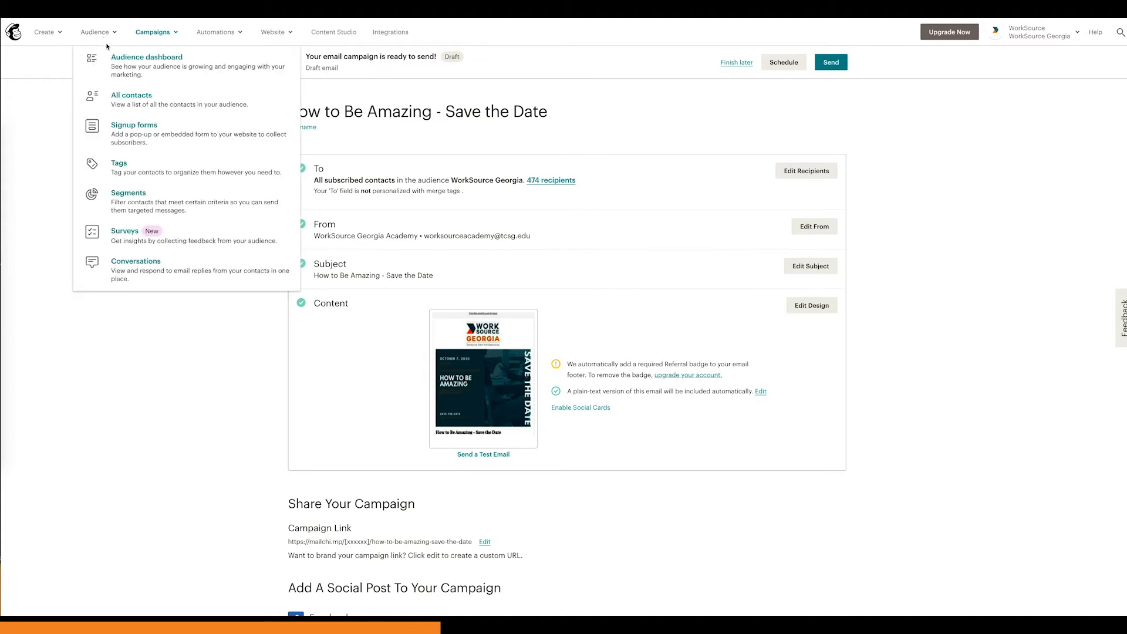
click(135, 65)
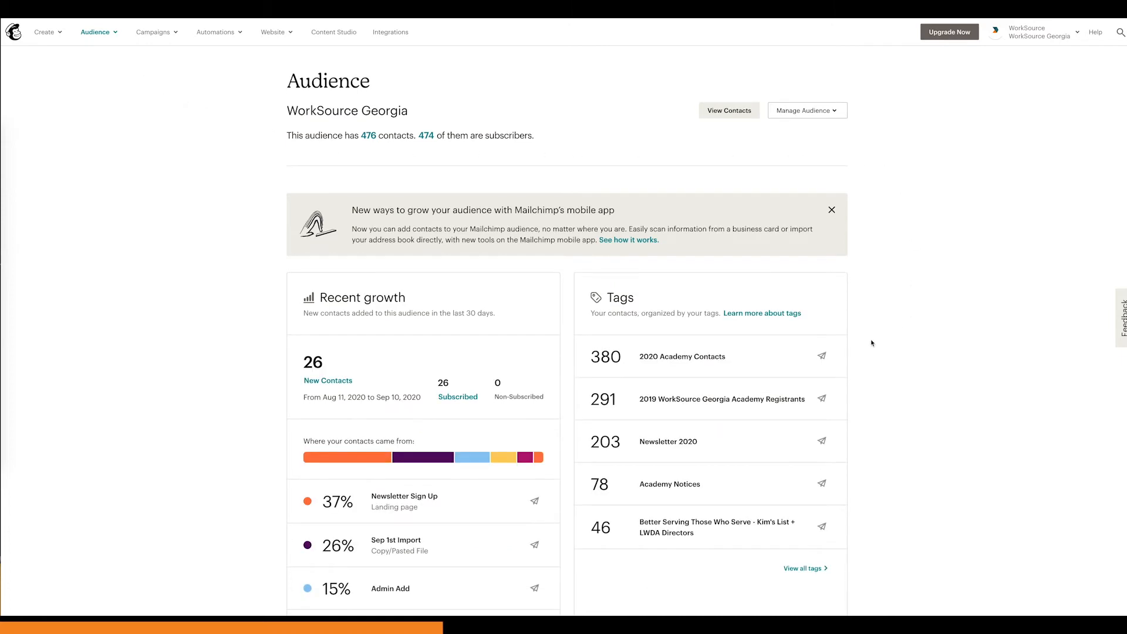
scroll(872, 343, down, 1)
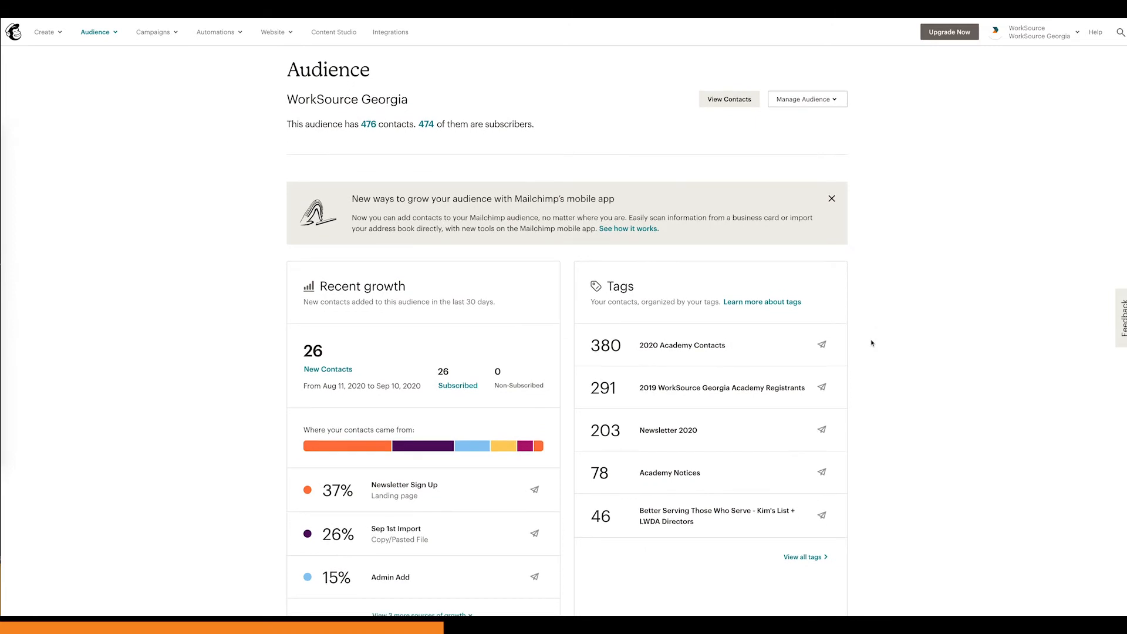
scroll(863, 341, up, 1)
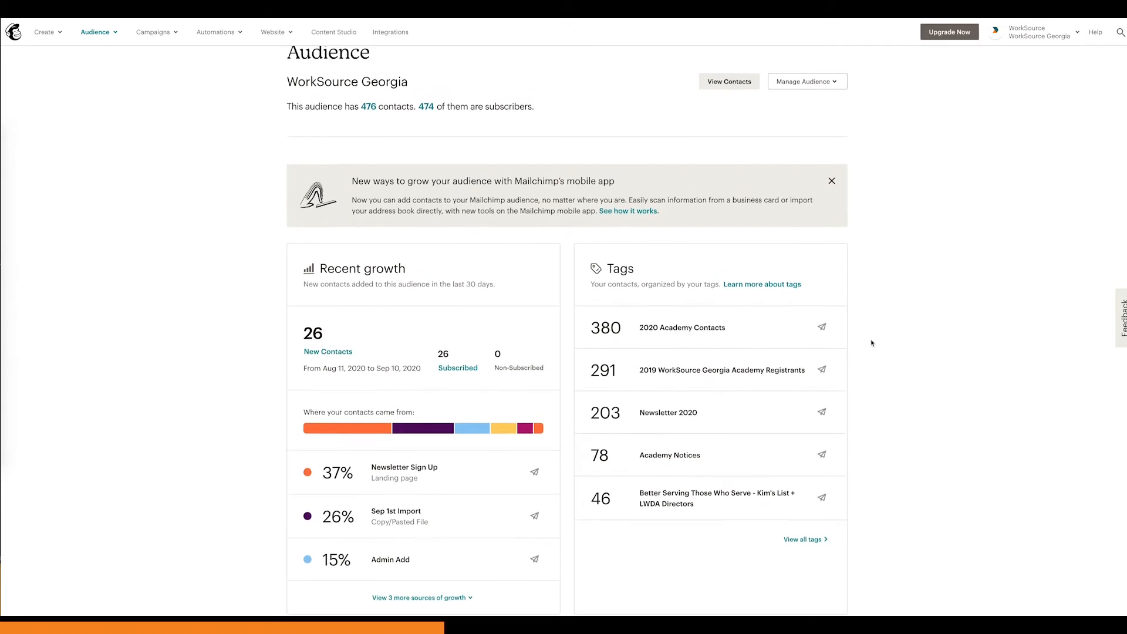
scroll(960, 343, up, 1)
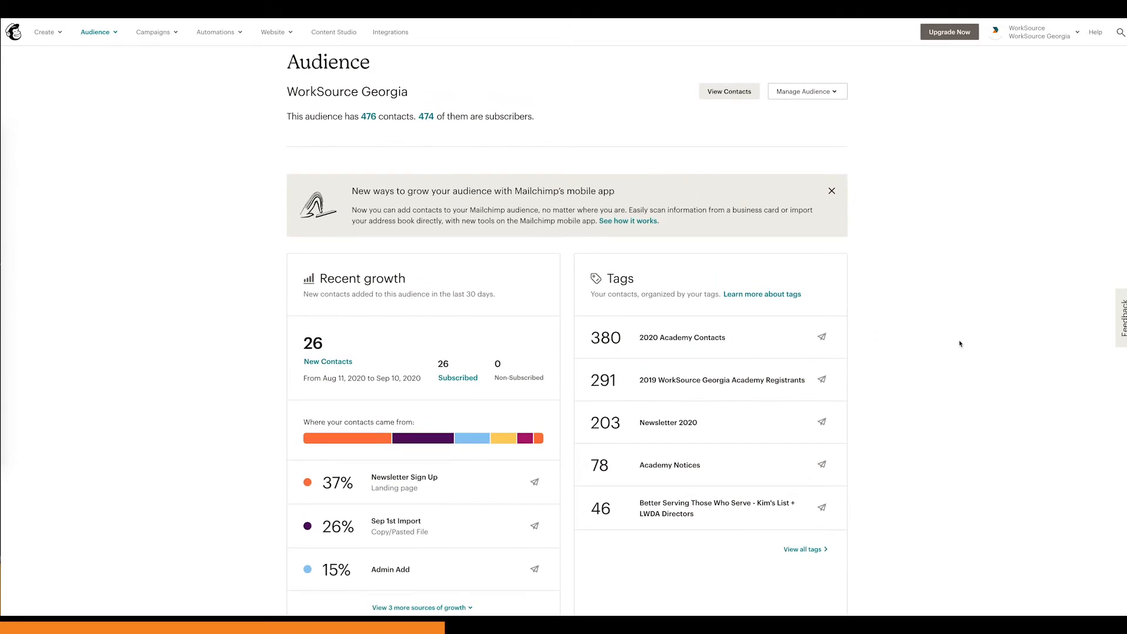
scroll(961, 343, down, 1)
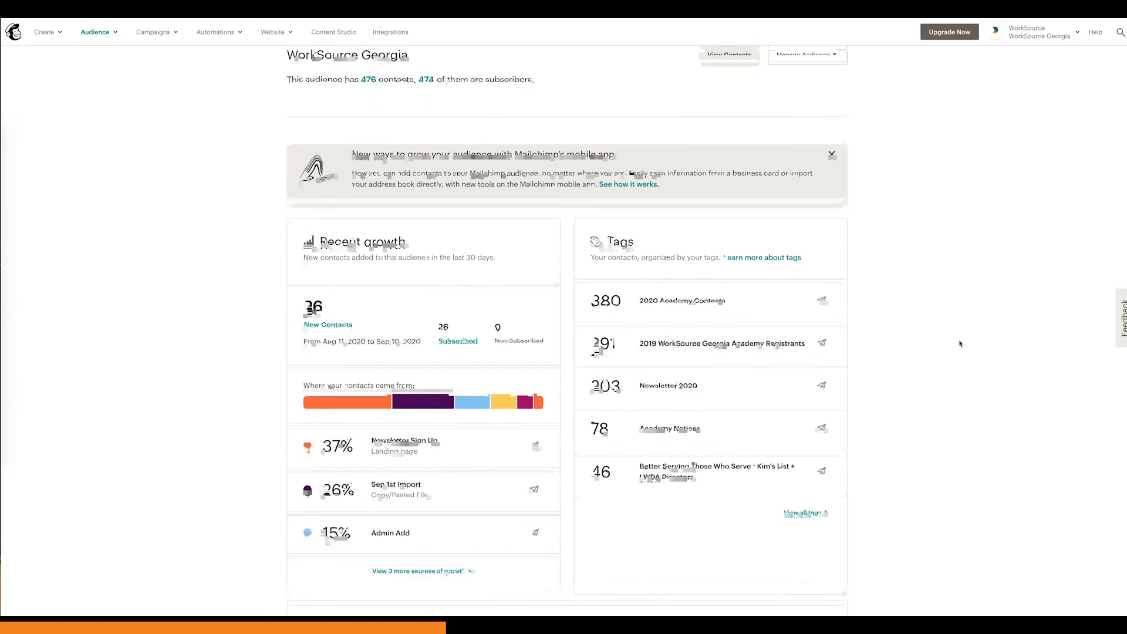
scroll(961, 344, down, 1)
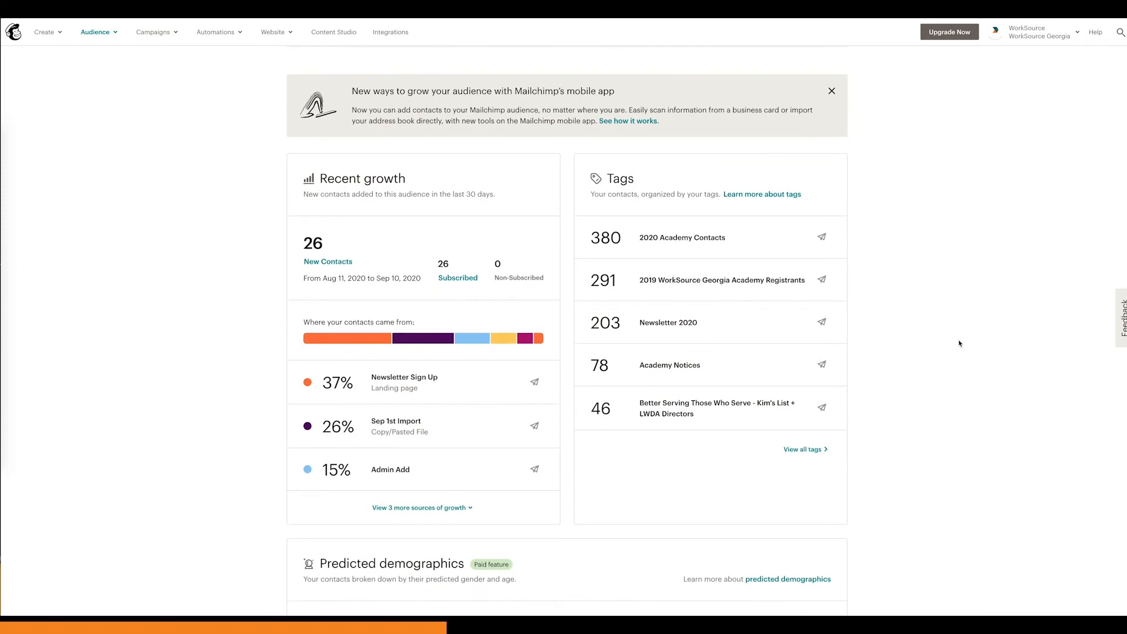
scroll(960, 343, up, 1)
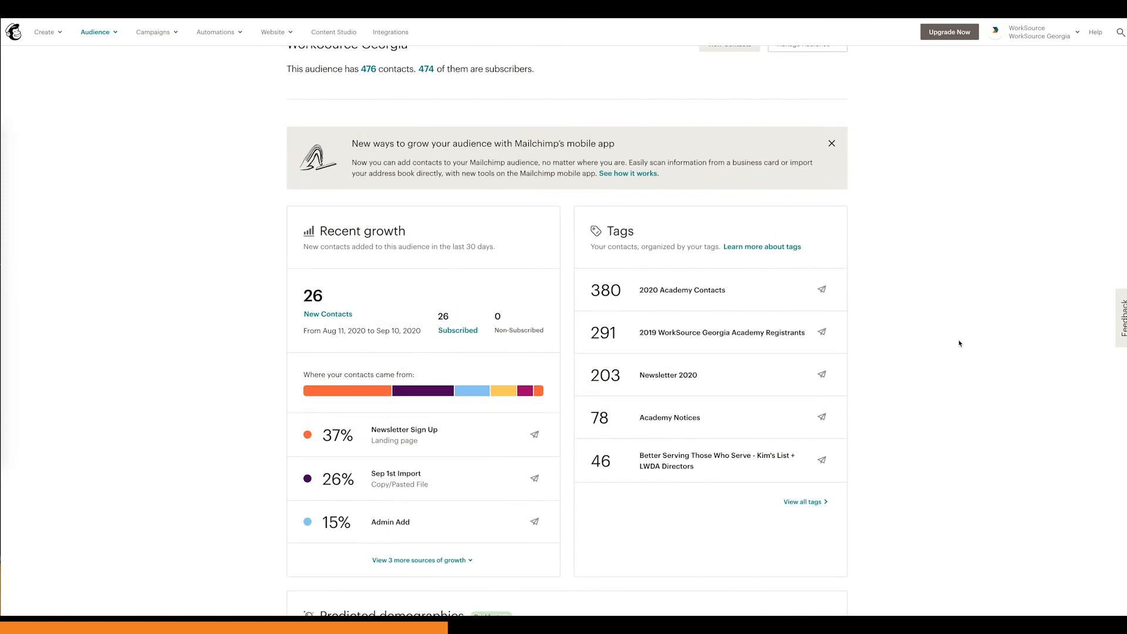
scroll(953, 342, down, 1)
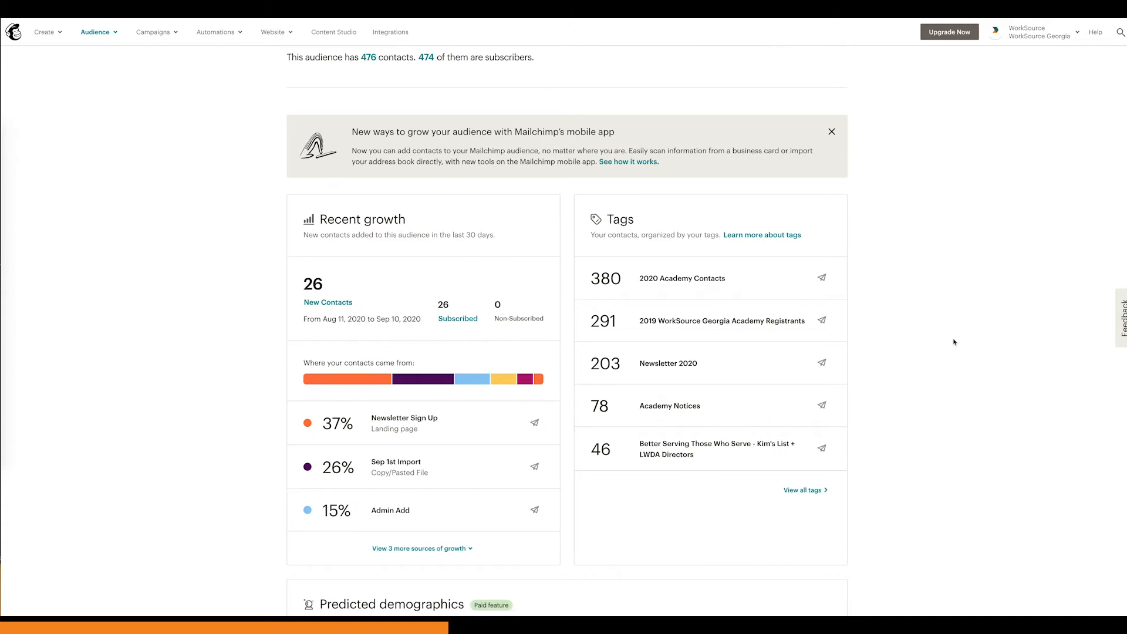
scroll(953, 342, down, 1)
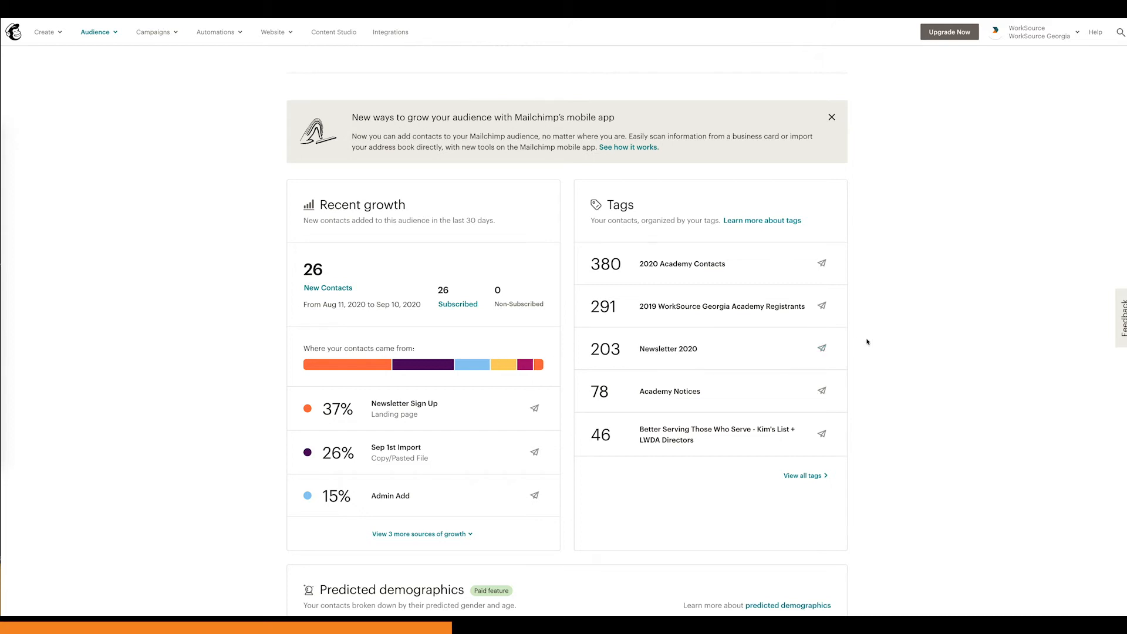
drag(595, 207, 644, 204)
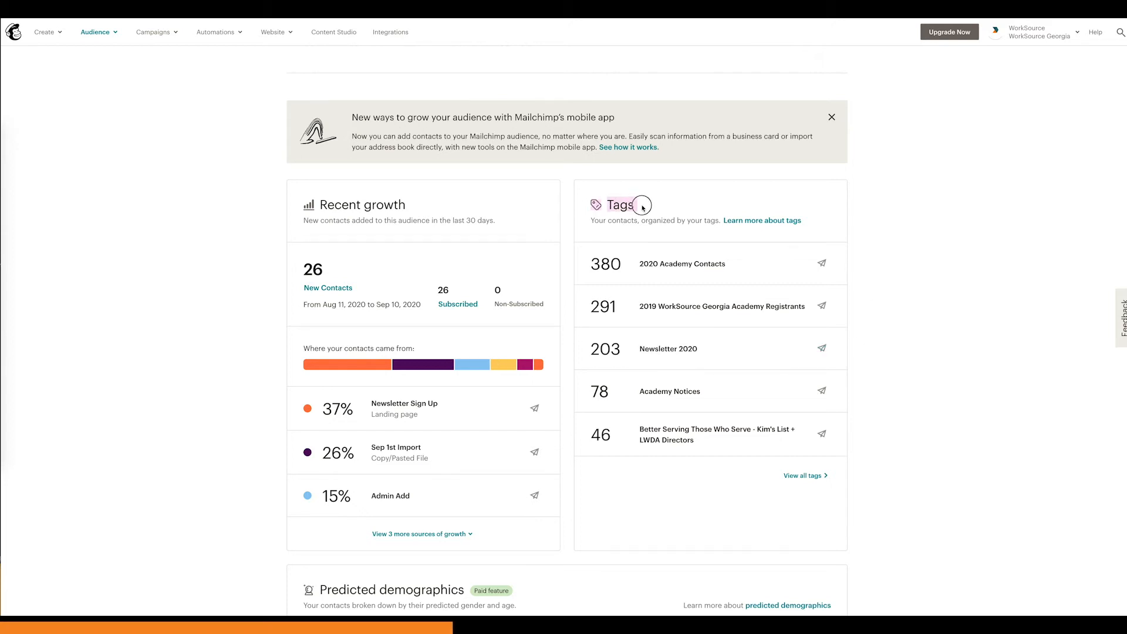
click(897, 371)
Step: Examine the Predicted demographics section and the start of the Engagement section on the Audience dashboard
scroll(897, 373, down, 1)
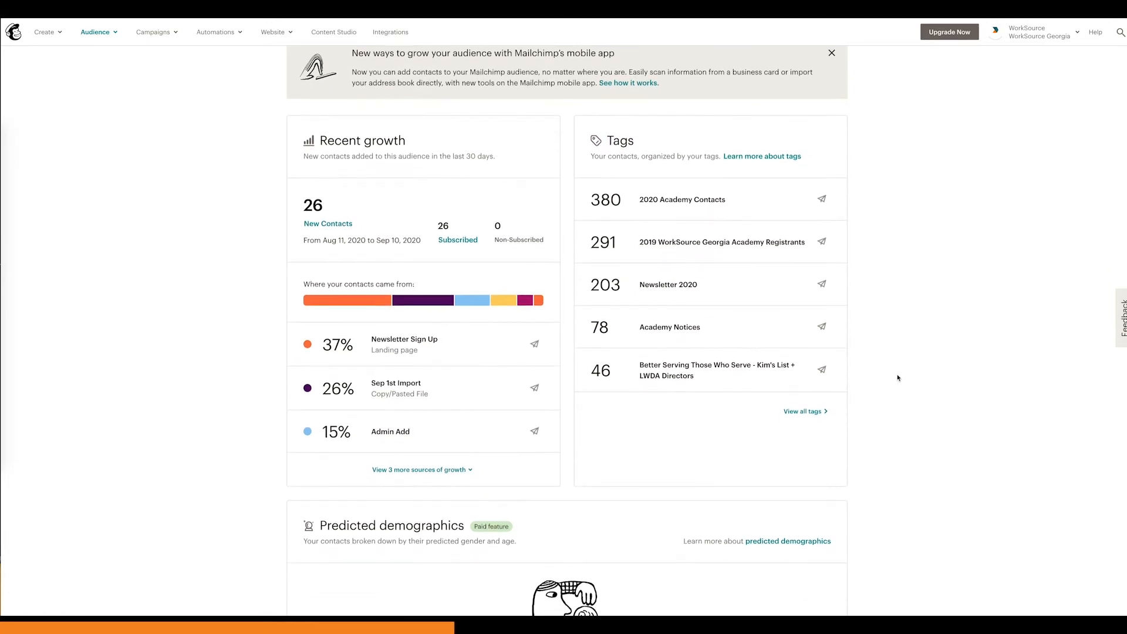
scroll(897, 377, down, 1)
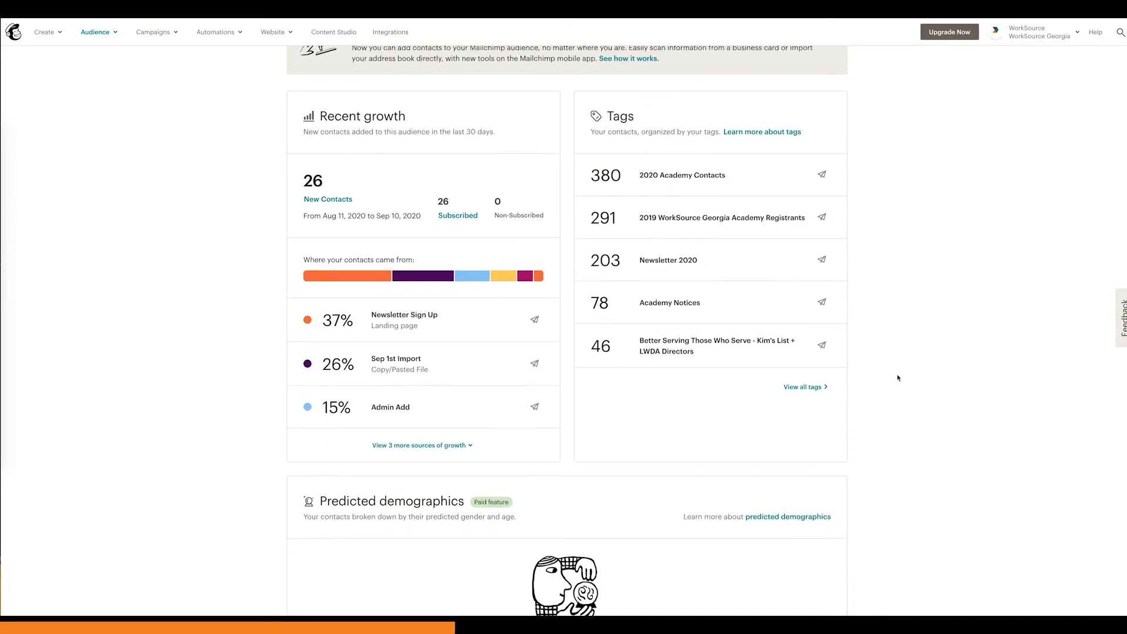
scroll(898, 378, down, 1)
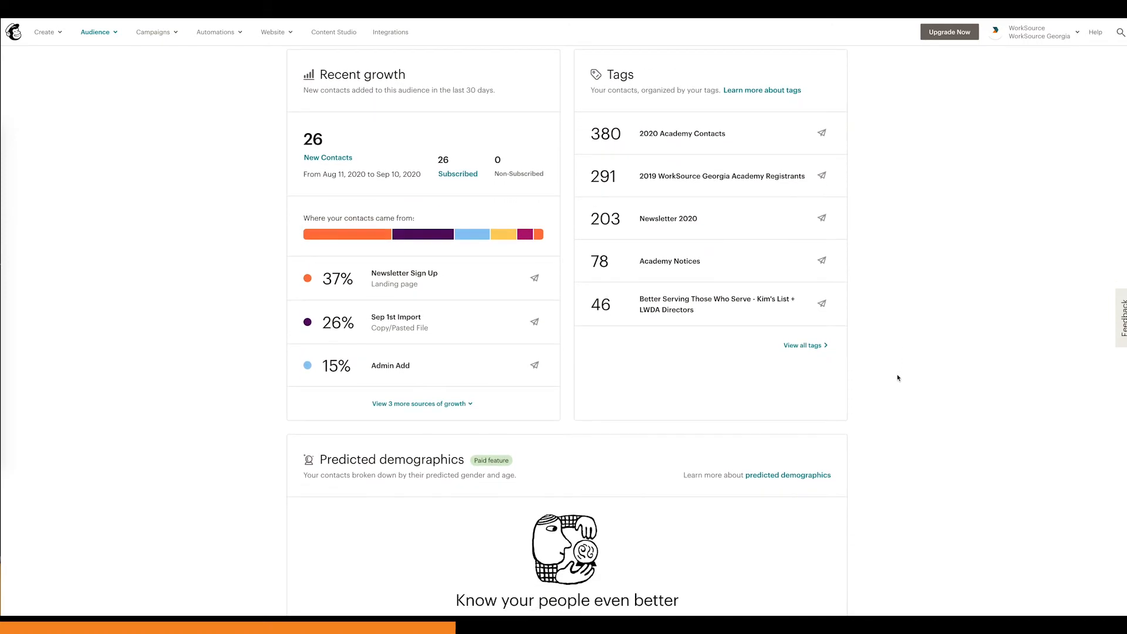
scroll(897, 378, down, 3)
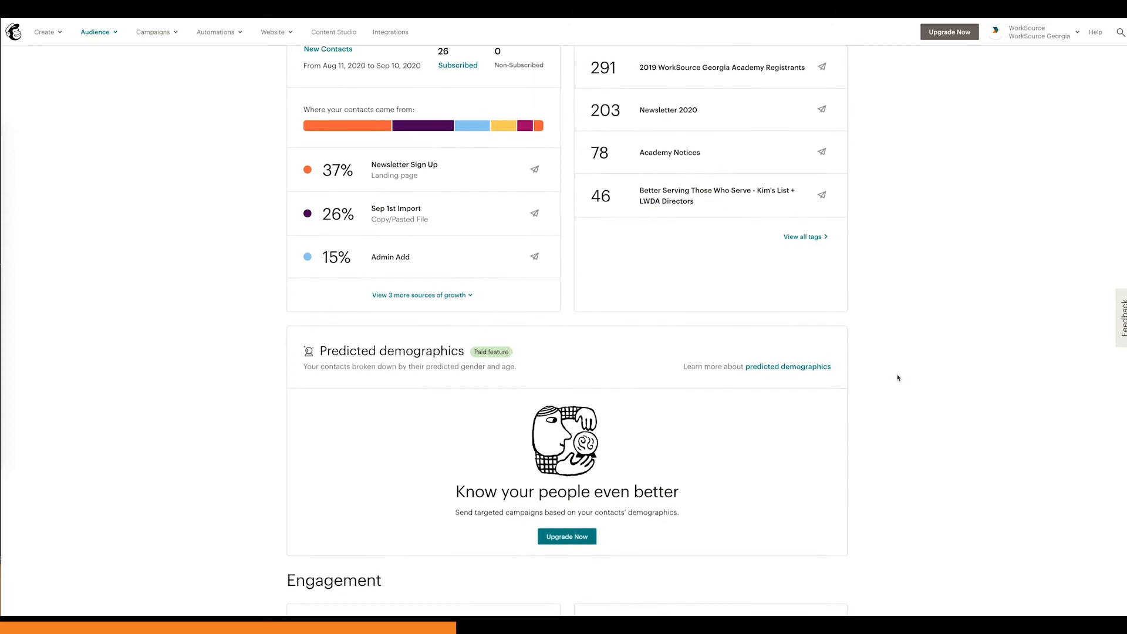
scroll(897, 378, down, 3)
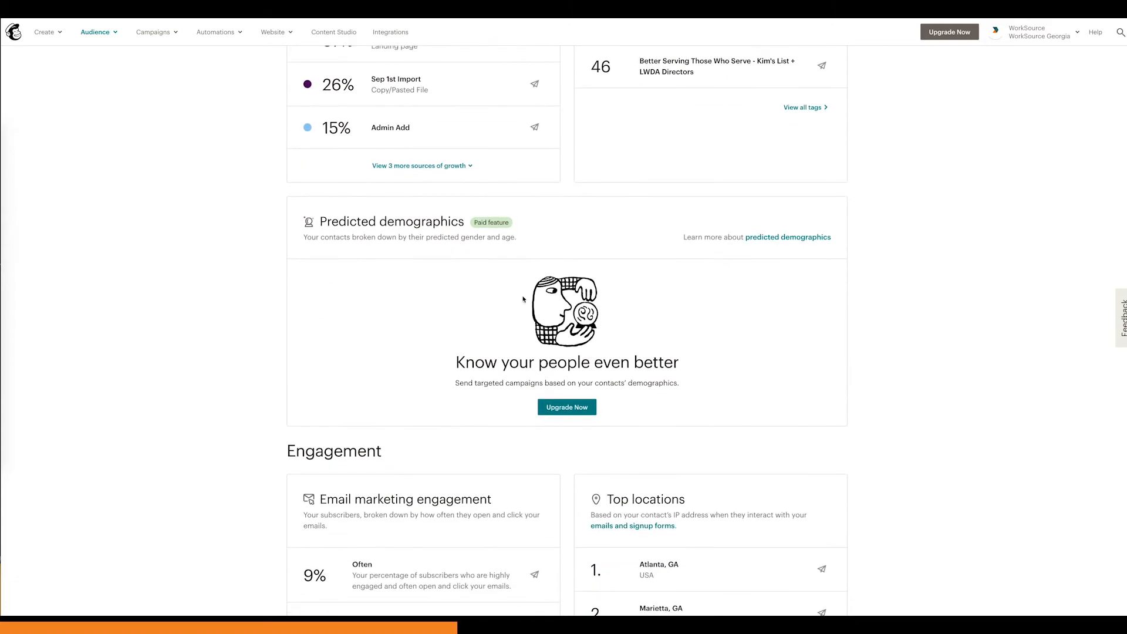
drag(318, 220, 512, 228)
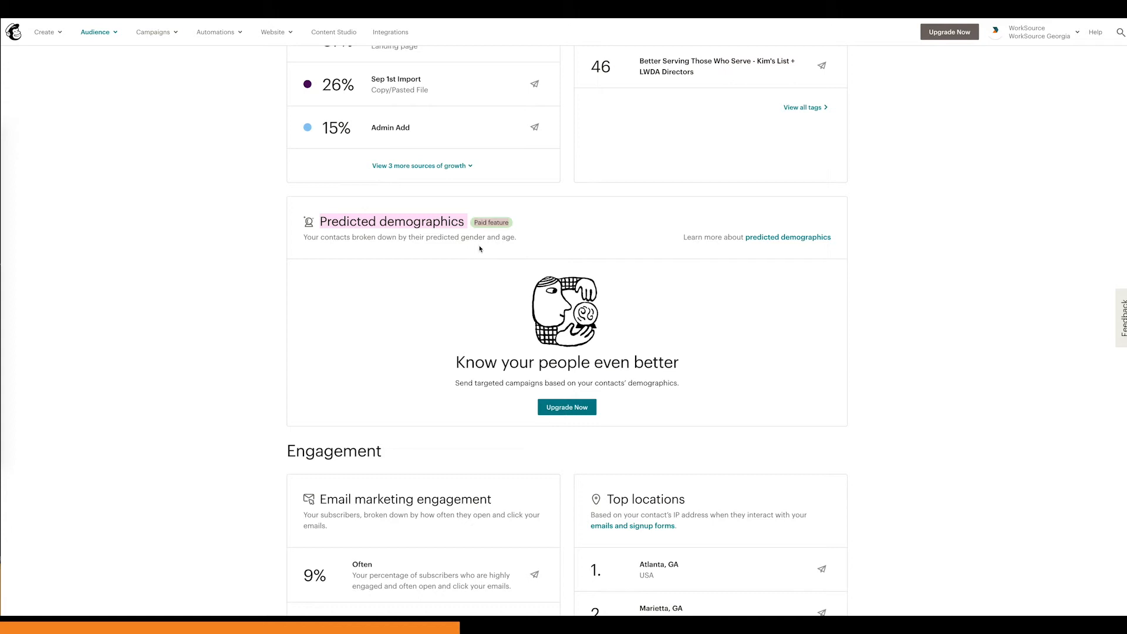
click(480, 248)
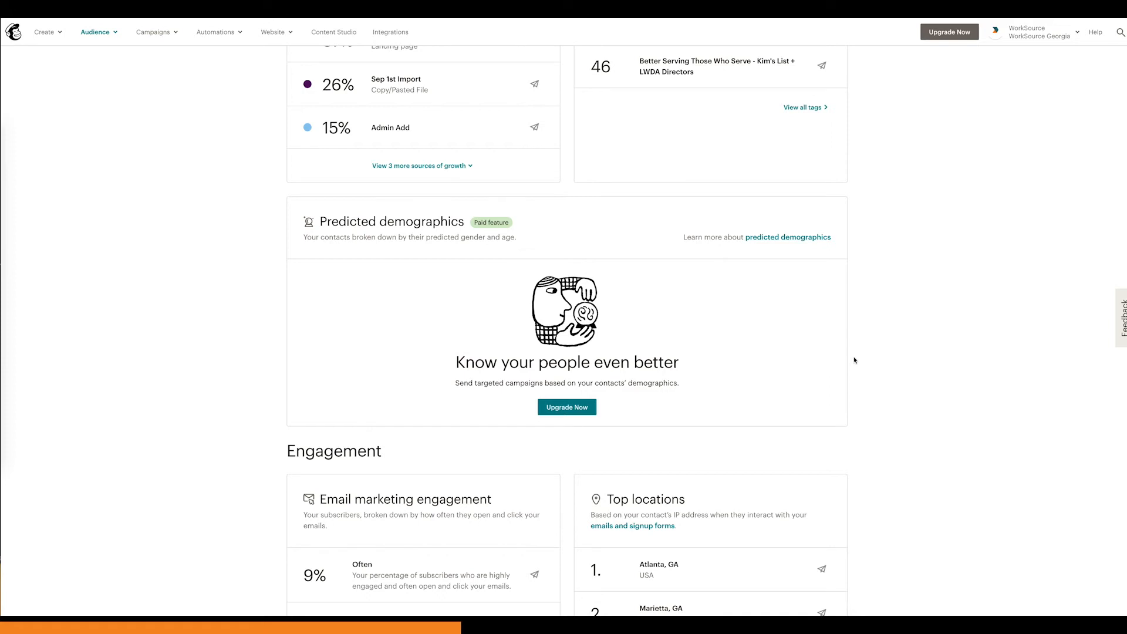
Step: Examine the Email marketing engagement and Top locations cards in the dashboard's Engagement section
scroll(853, 358, down, 2)
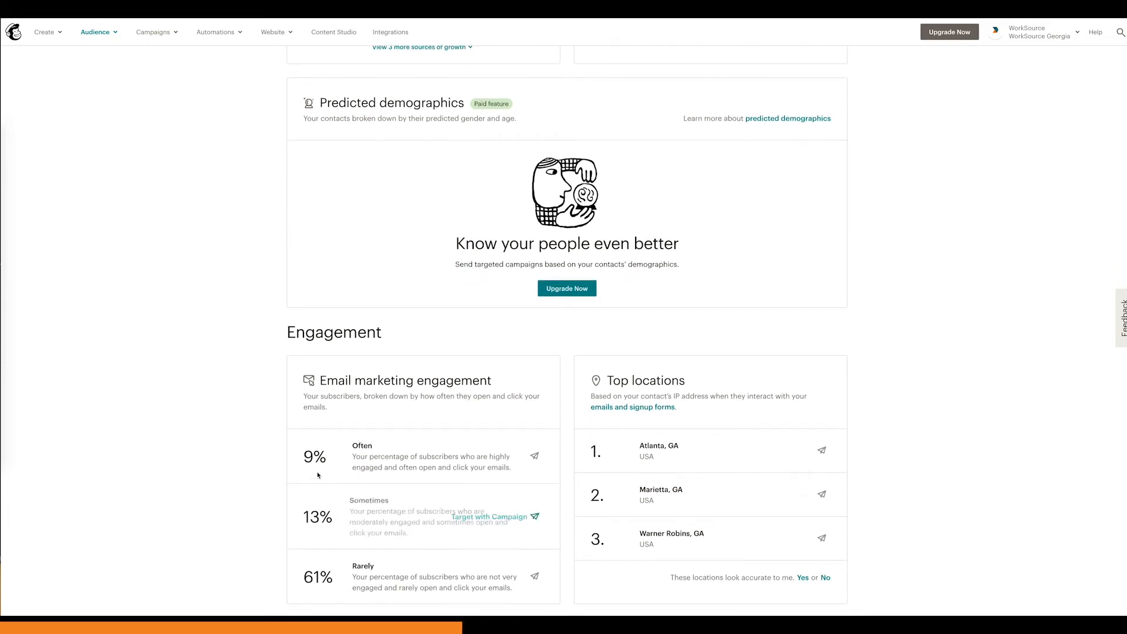
drag(321, 382, 495, 385)
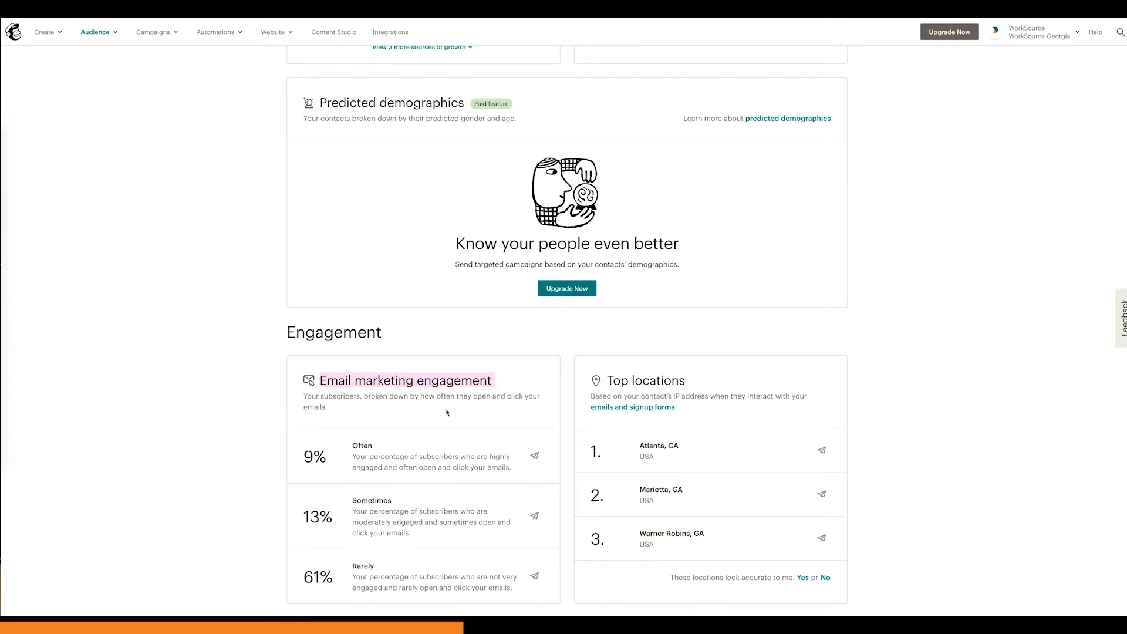
click(235, 413)
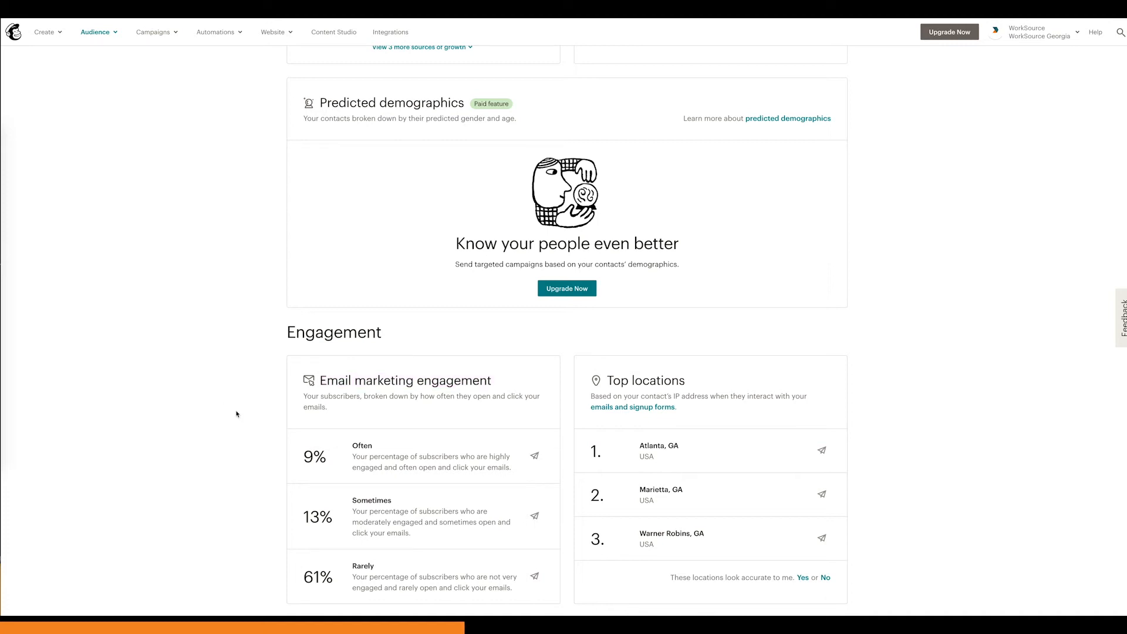
Step: Start importing contacts into the WorkSource Georgia audience
scroll(236, 414, up, 8)
scroll(237, 414, down, 4)
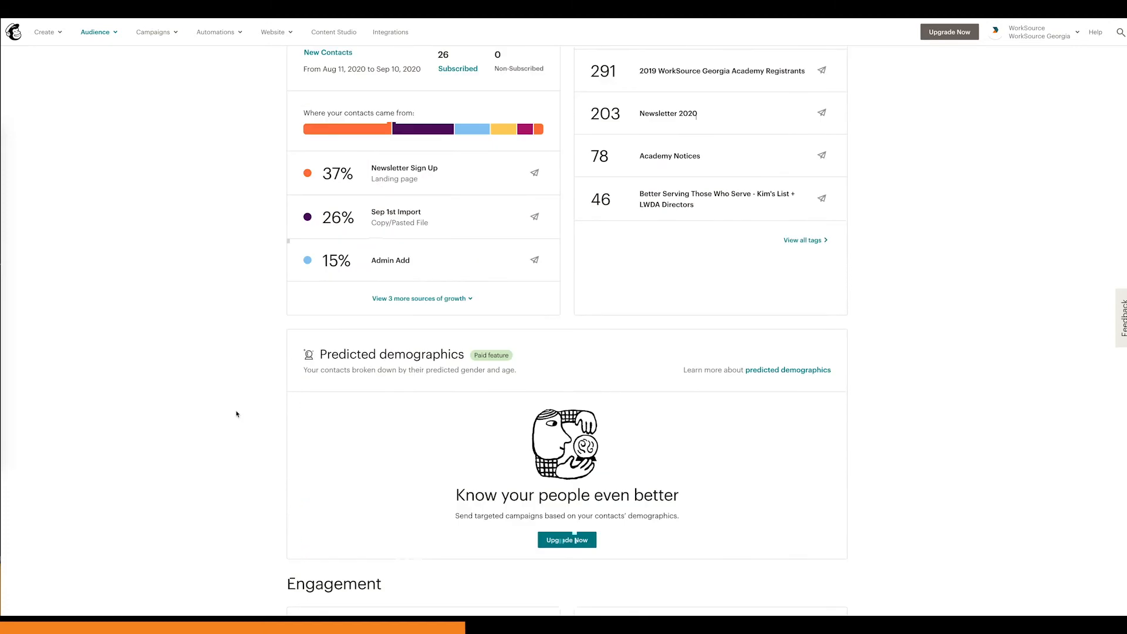
scroll(237, 414, up, 5)
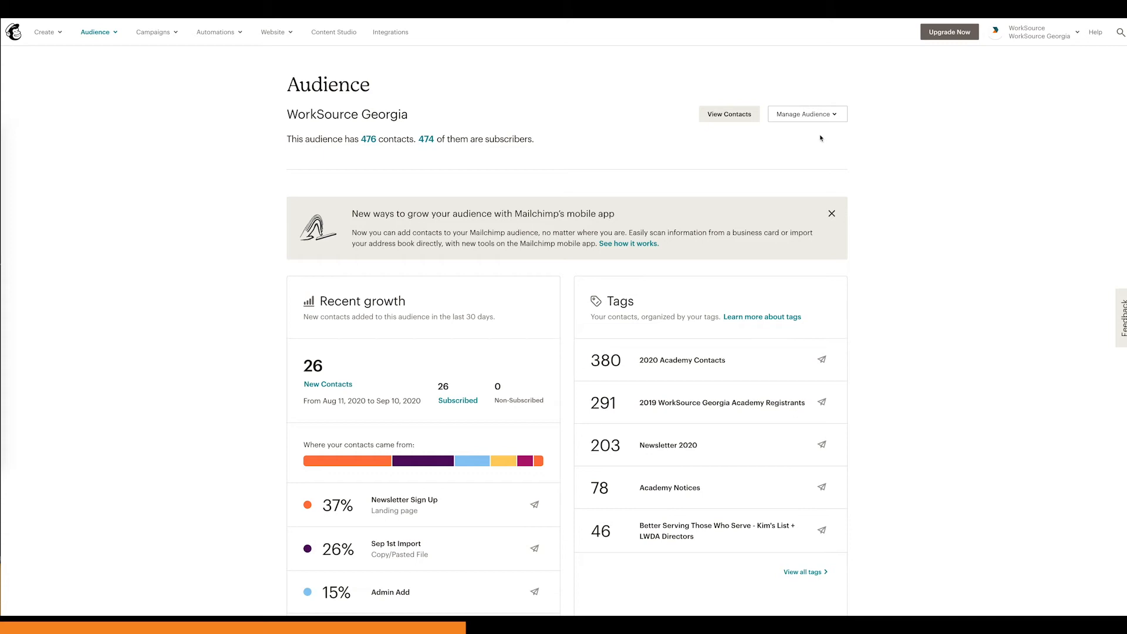
click(819, 117)
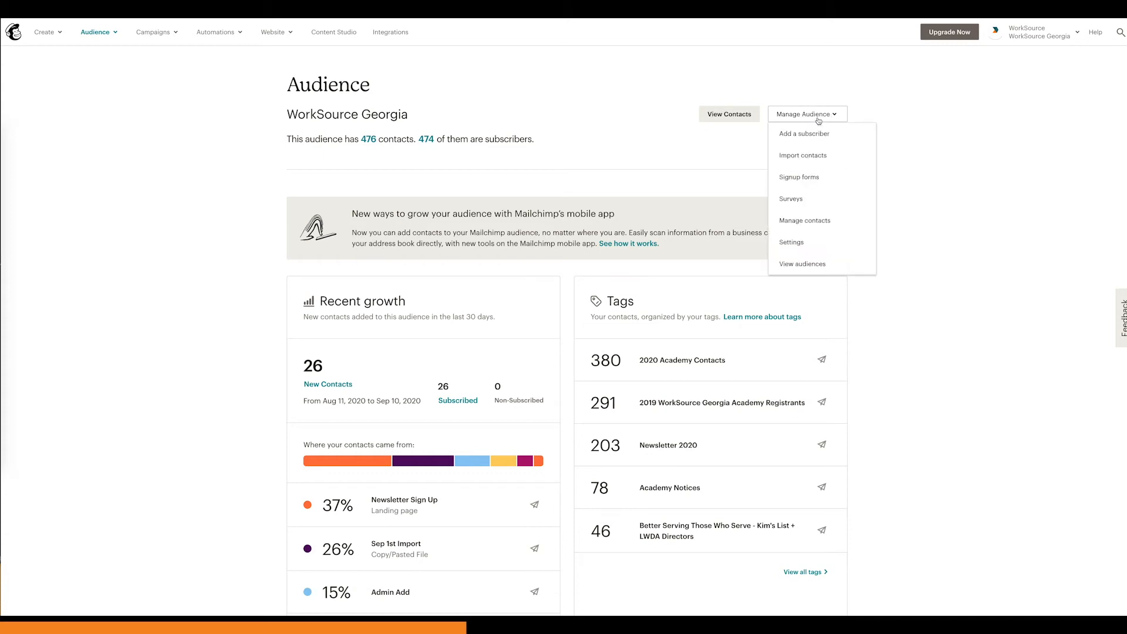
click(802, 156)
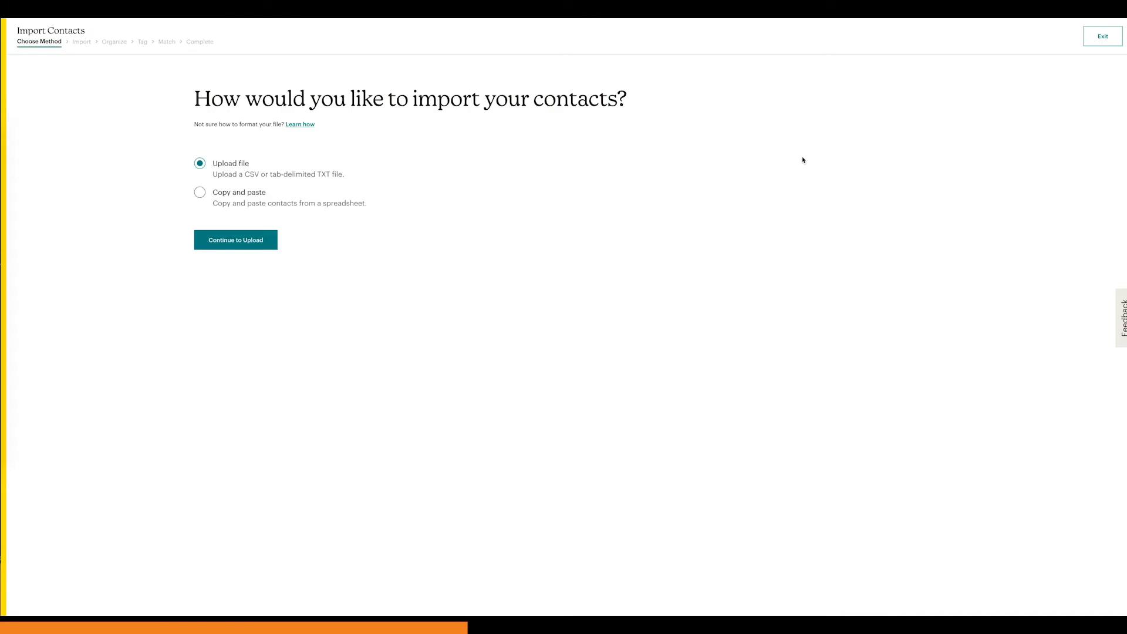
Step: Open the "How to Be Amazing Email List" workbook in Excel from the LaCie drive's Current Projects Folder and select email addresses C2:C39
click(9, 144)
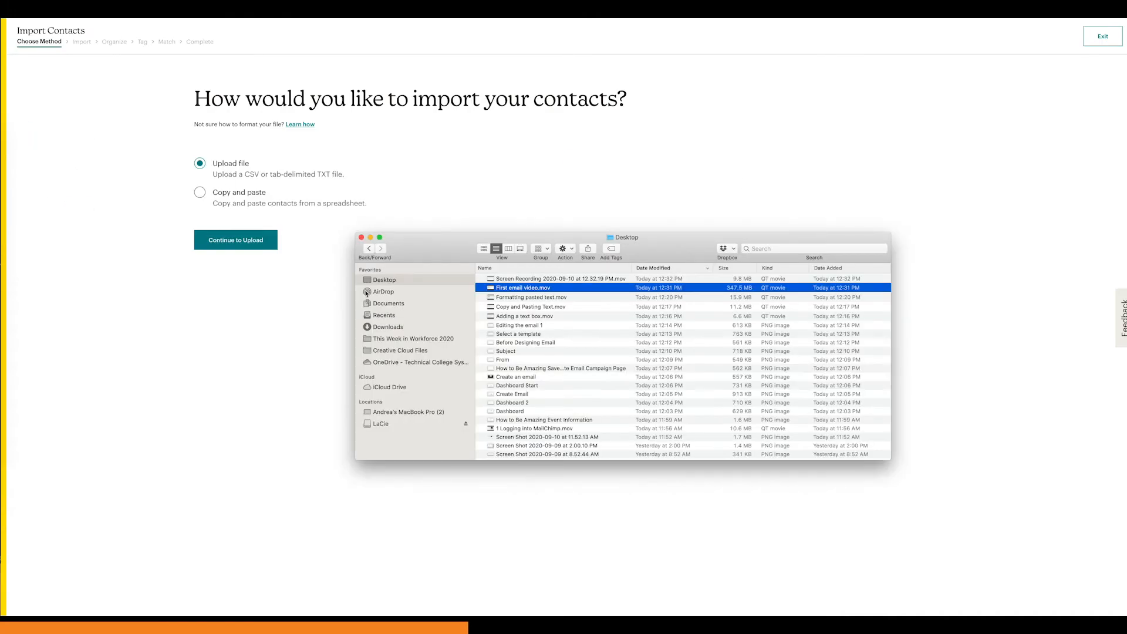
click(397, 425)
click(603, 296)
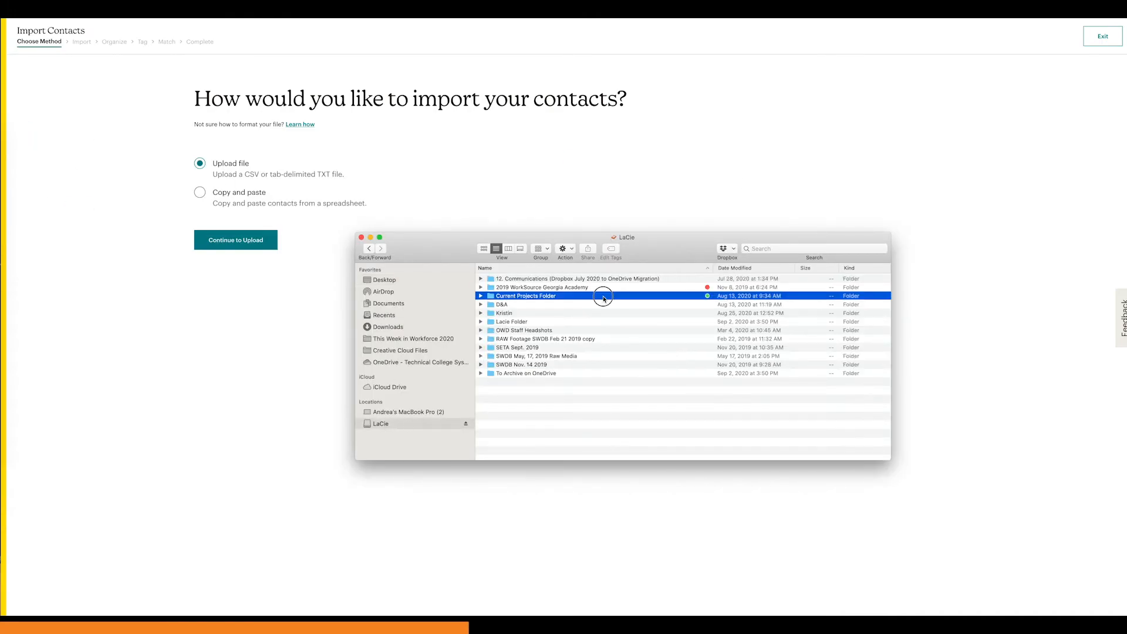
double_click(604, 298)
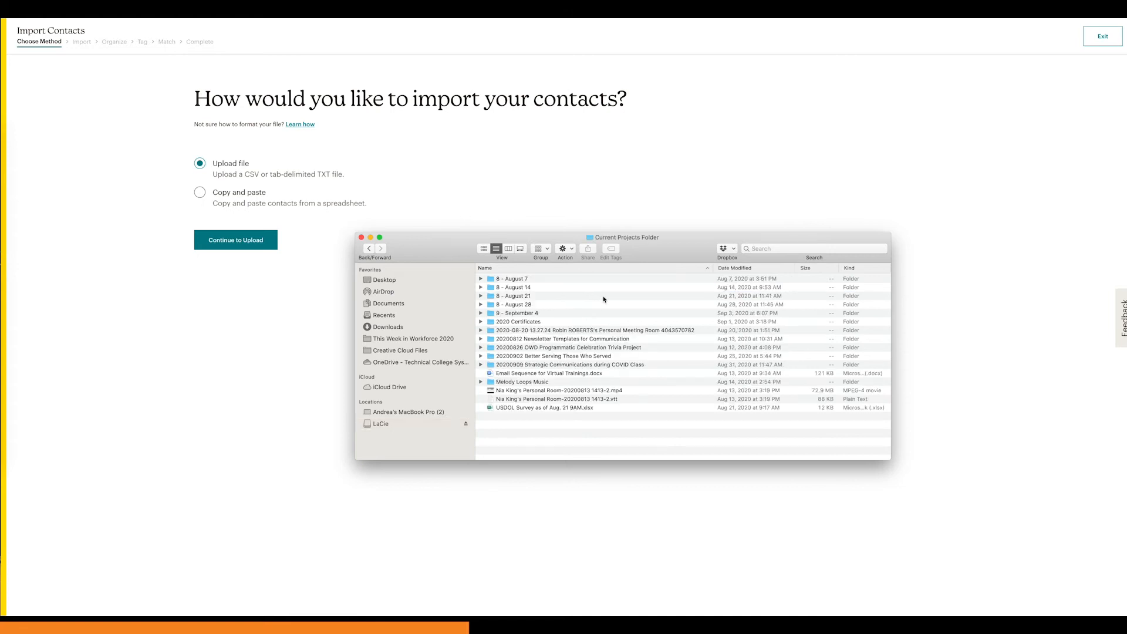
double_click(608, 366)
double_click(517, 296)
double_click(523, 295)
double_click(564, 279)
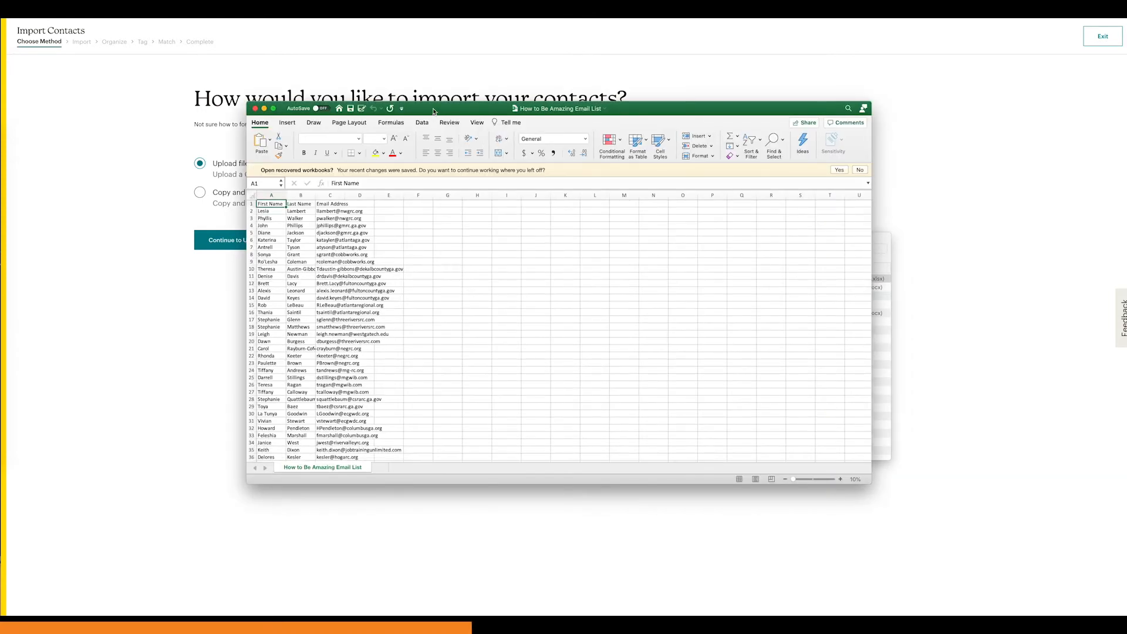
drag(486, 189, 487, 471)
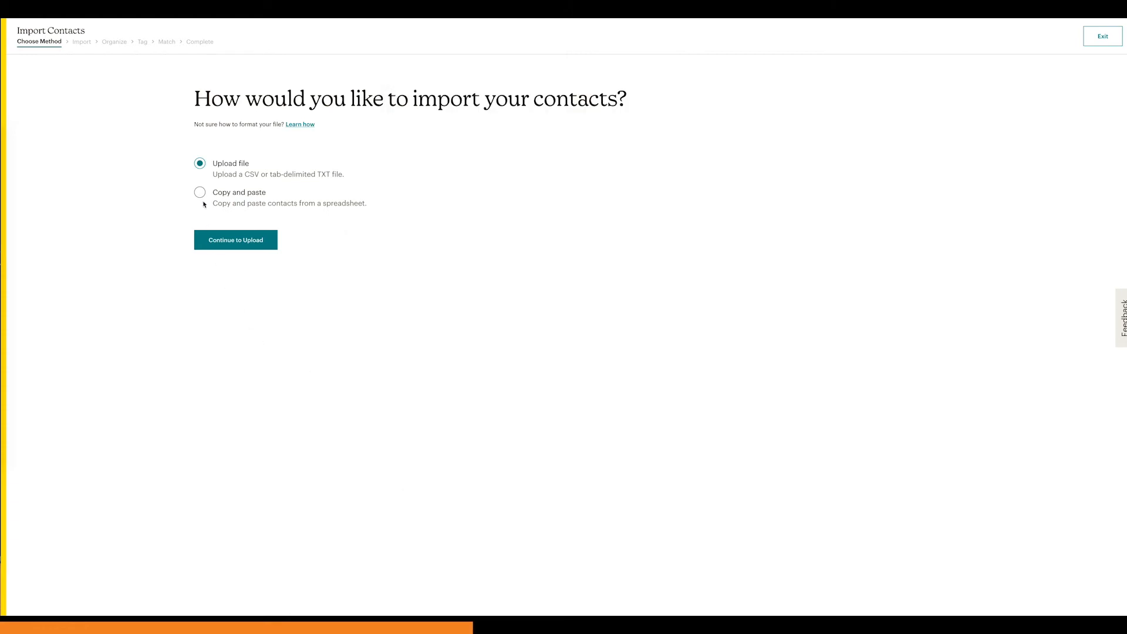
Step: Choose copy and paste as the import method in Mailchimp and enter two contacts' email addresses on separate lines
click(203, 196)
click(237, 243)
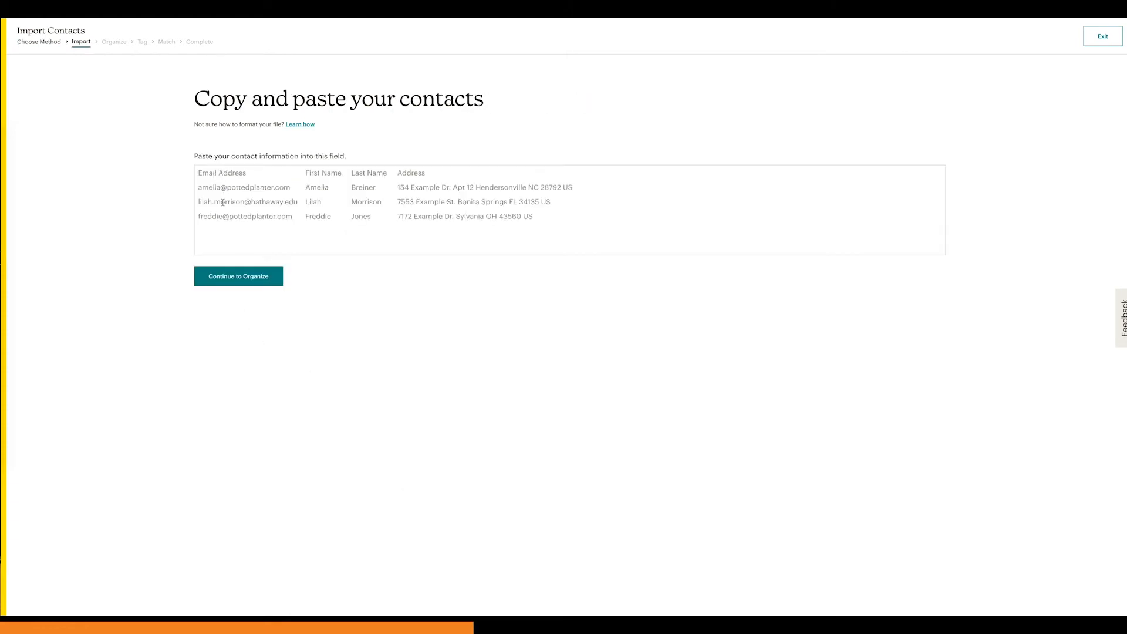
click(220, 178)
text(tyhjo)
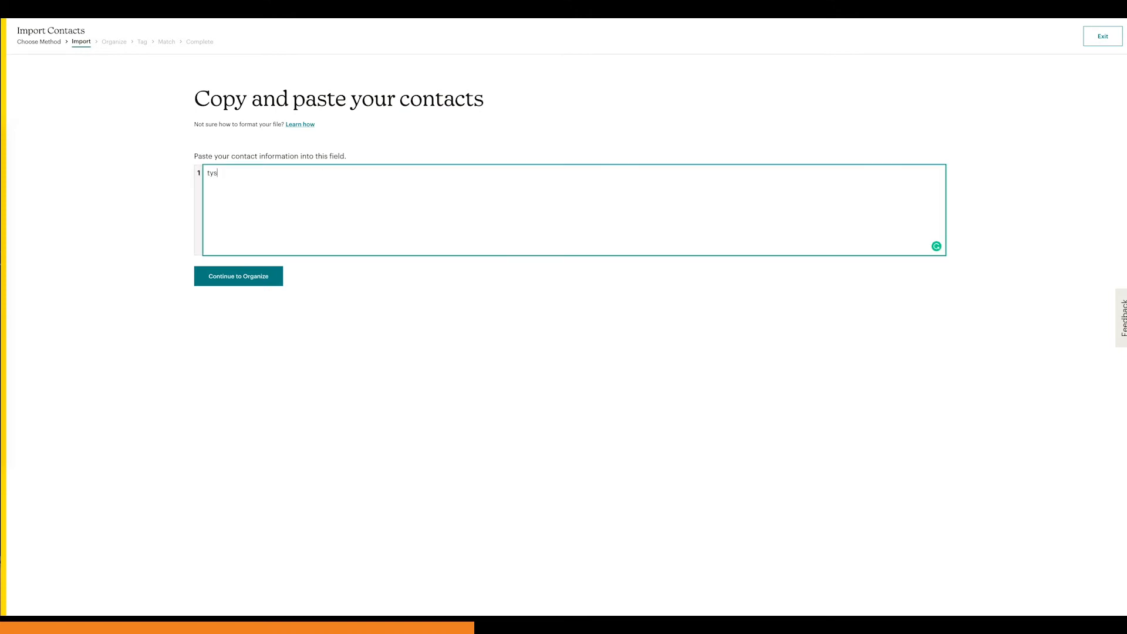
key(BackSpace)
key(BackSpace)
key(BackSpace)
text(johsn)
key(BackSpace)
key(BackSpace)
key(BackSpace)
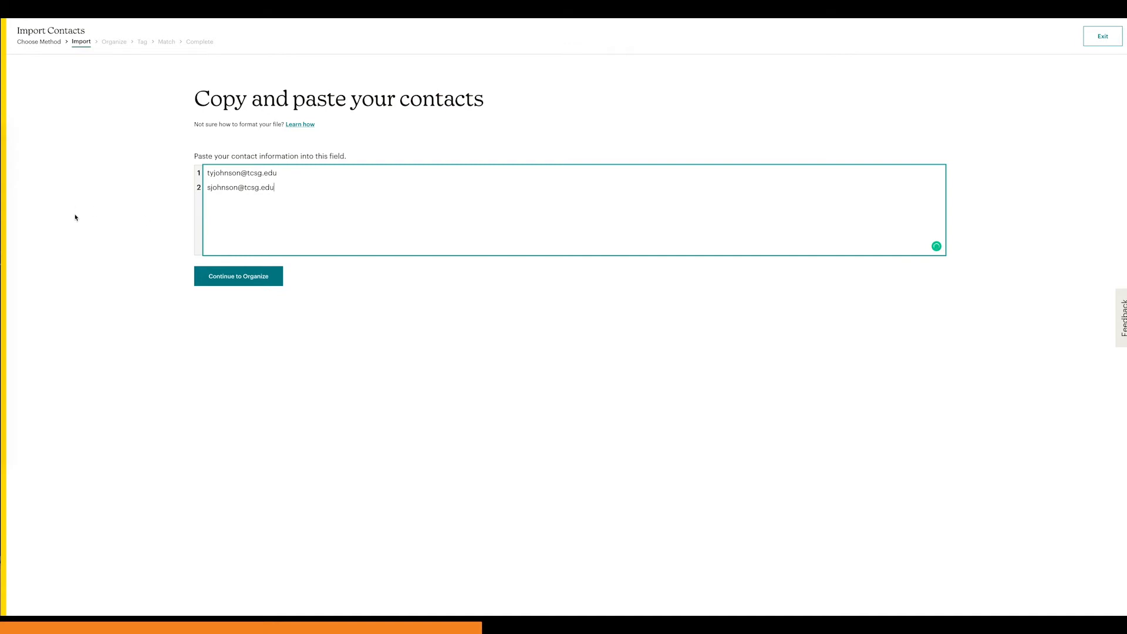
Step: Switch to Excel to review the email address column of "How to Be Amazing Email List", minimise it and return to the import's contact field
click(6, 294)
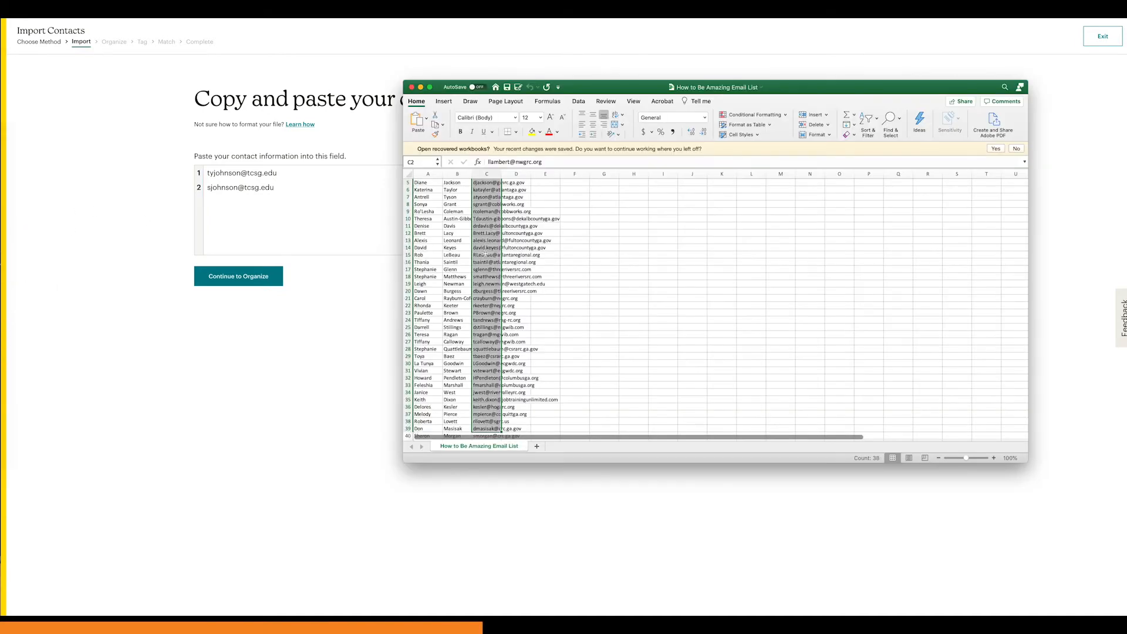
scroll(485, 253, up, 3)
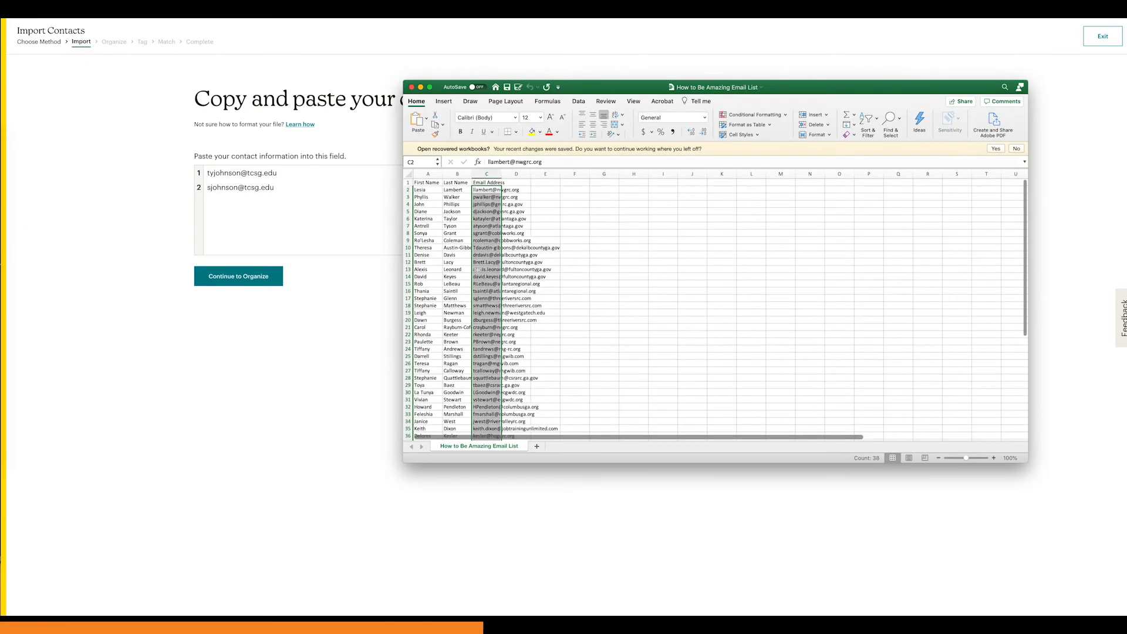
scroll(477, 270, down, 10)
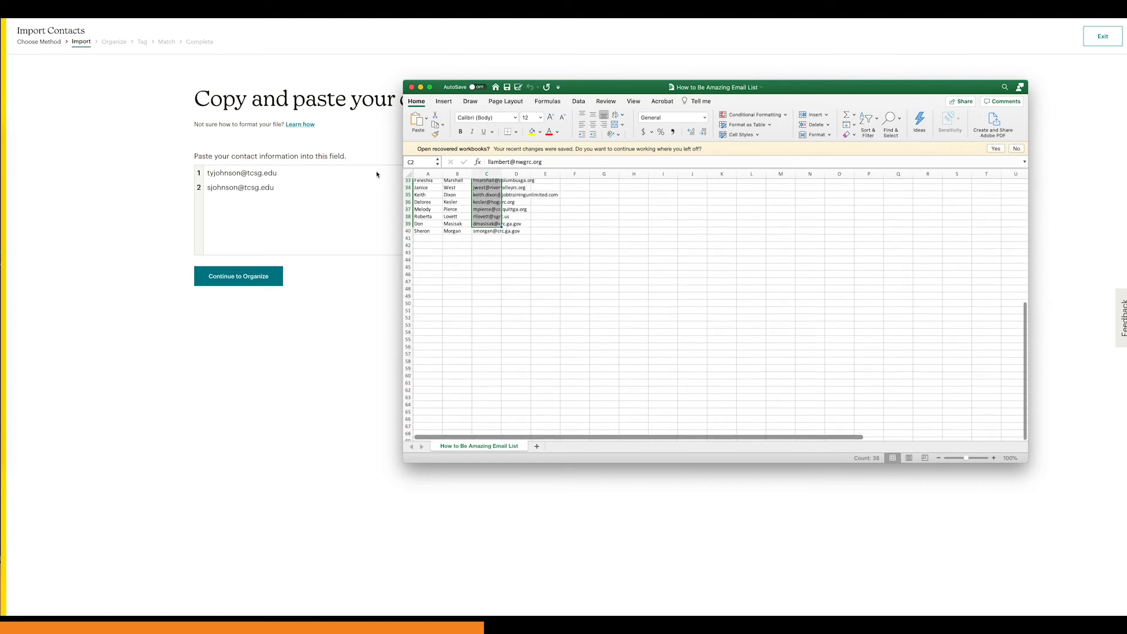
click(420, 87)
click(232, 195)
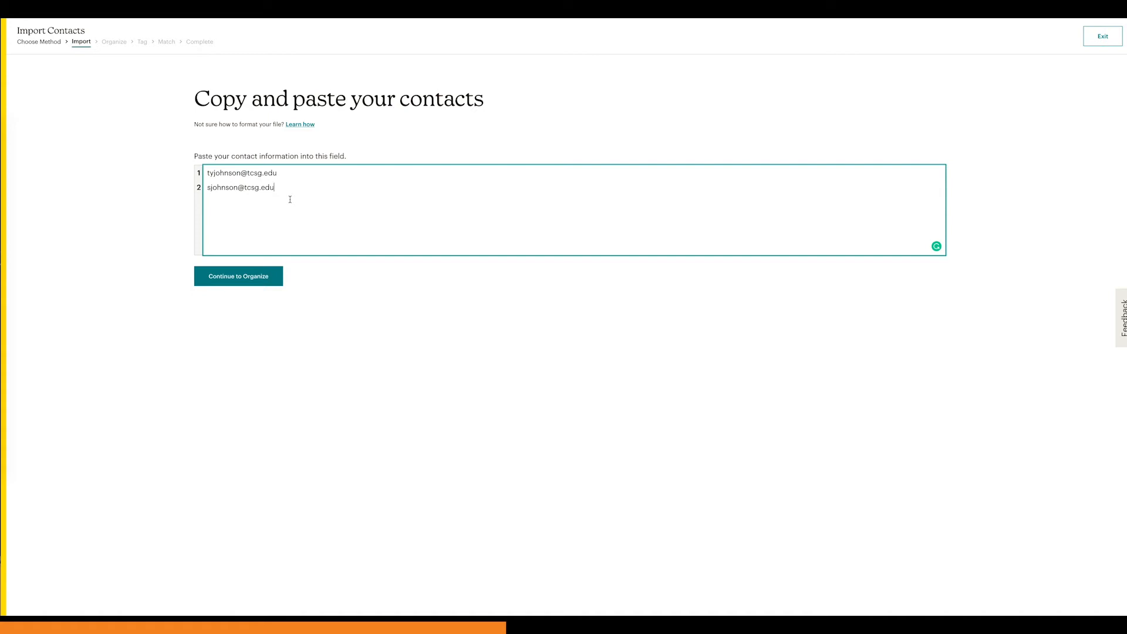
Step: Continue to organizing the contacts, keep their status as Subscribed and enable updating any existing contacts
click(234, 283)
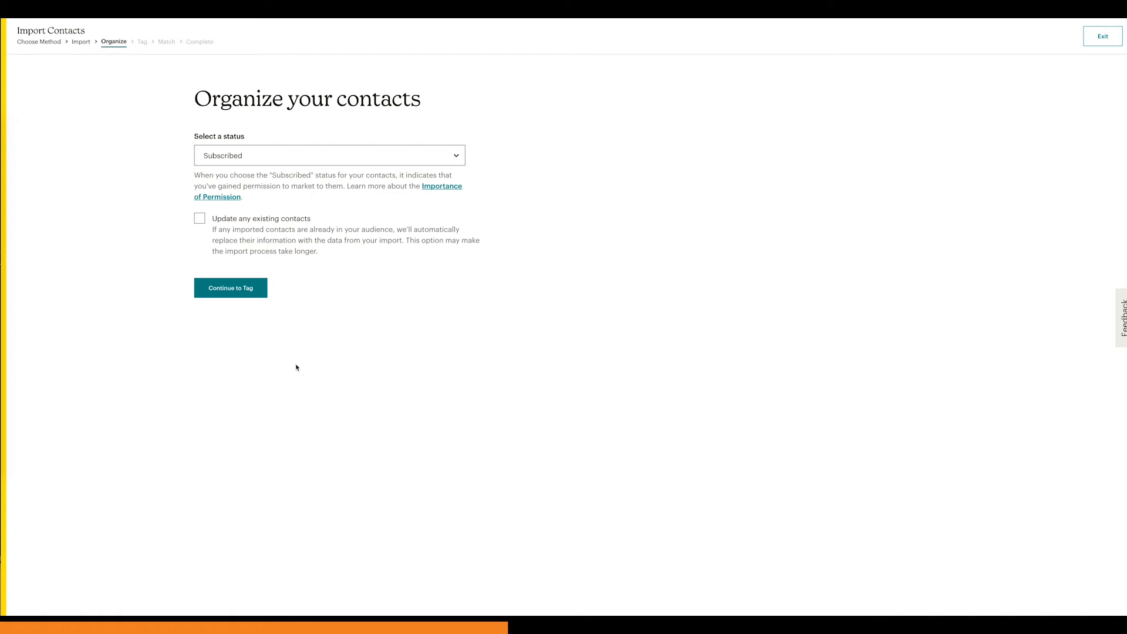
click(347, 156)
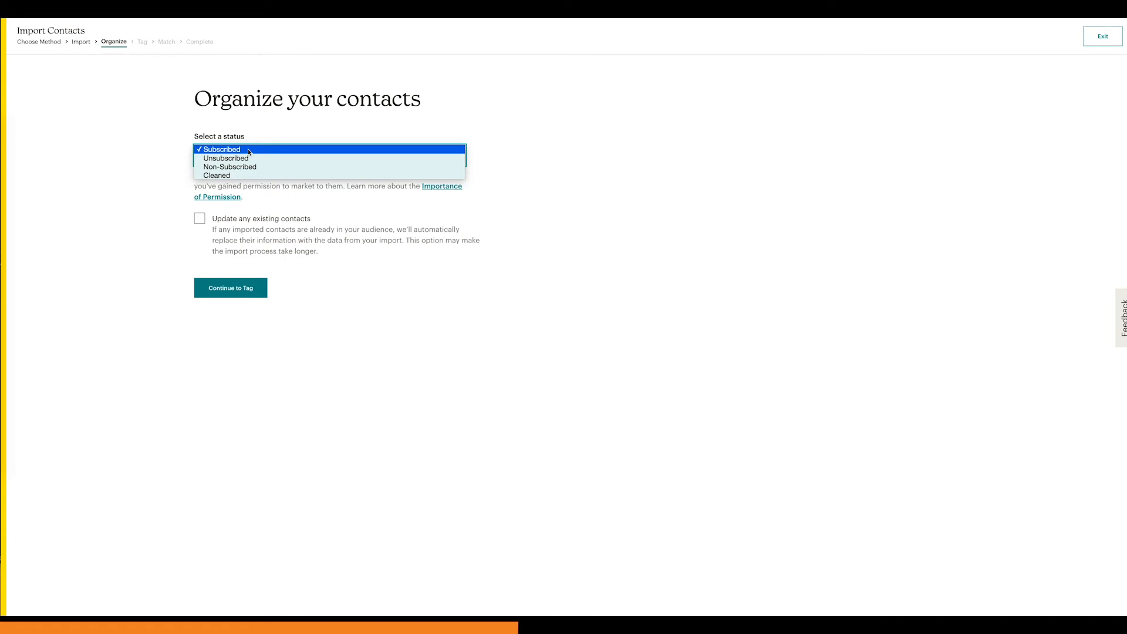
click(281, 223)
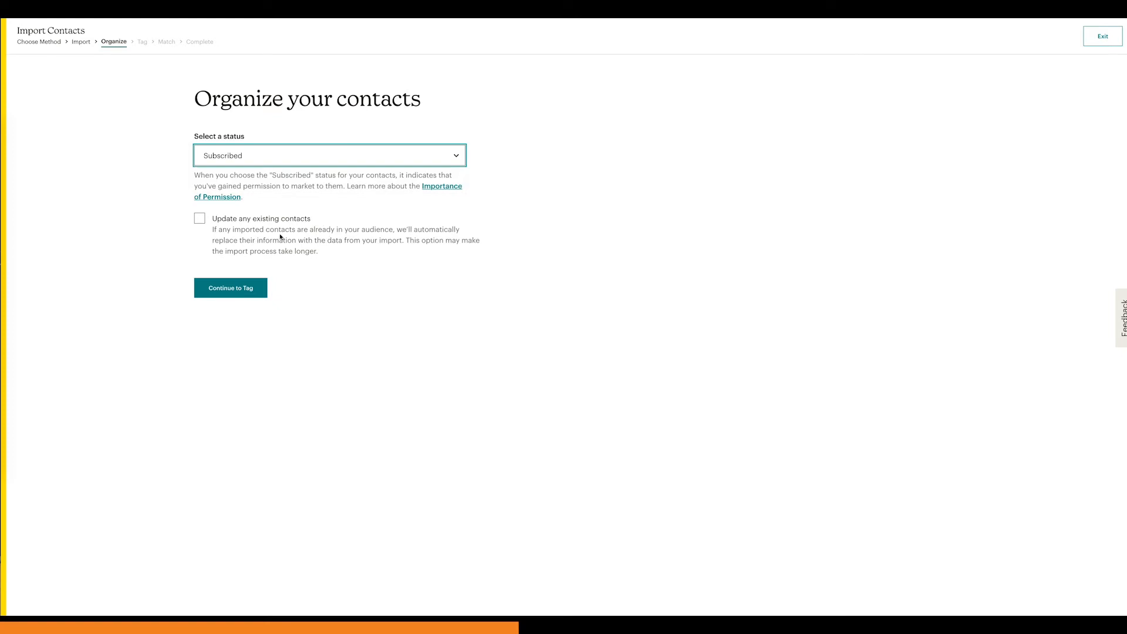
click(200, 219)
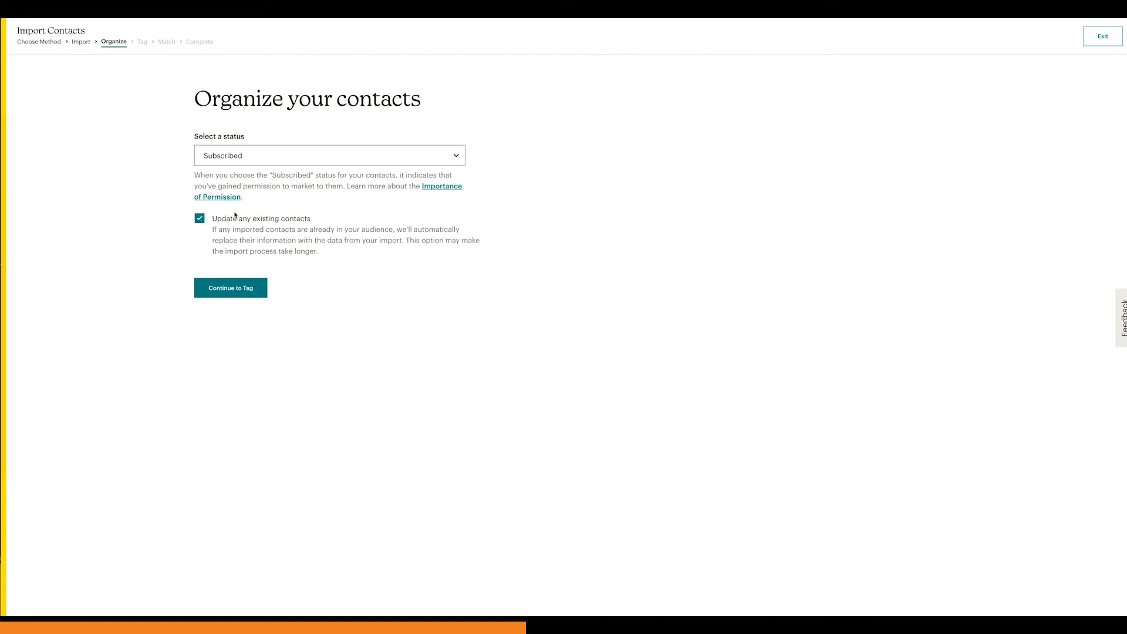
click(197, 221)
click(199, 219)
Step: Continue to tagging and assign the existing "How to Be Amazing Email Recipients" tag to the imported contacts
click(228, 287)
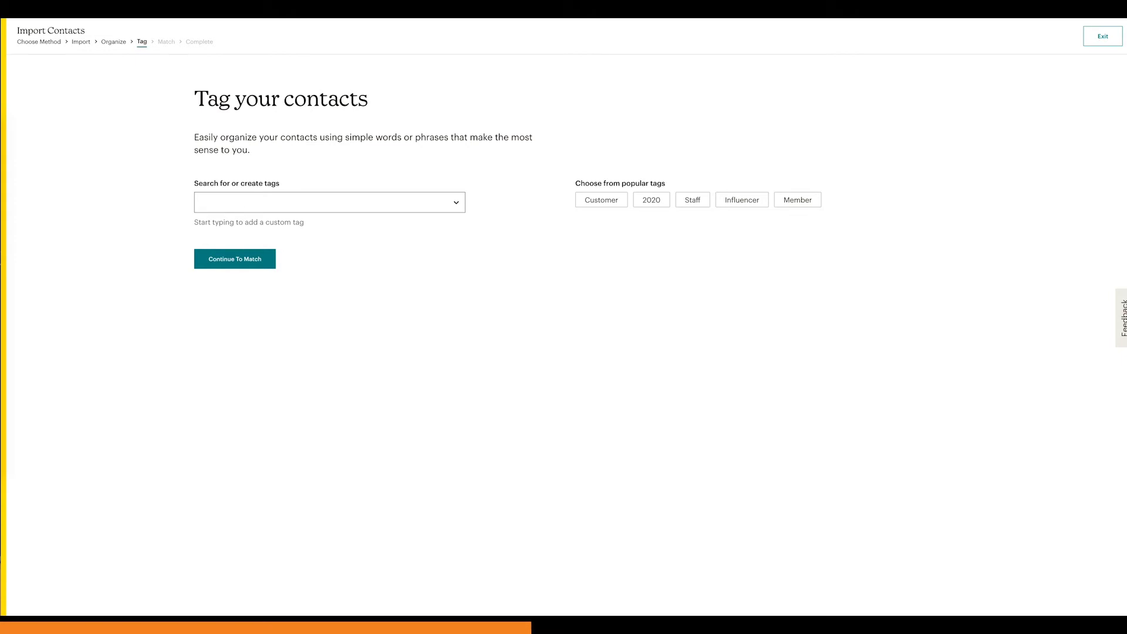
click(237, 199)
text(Ho)
text(w to Be )
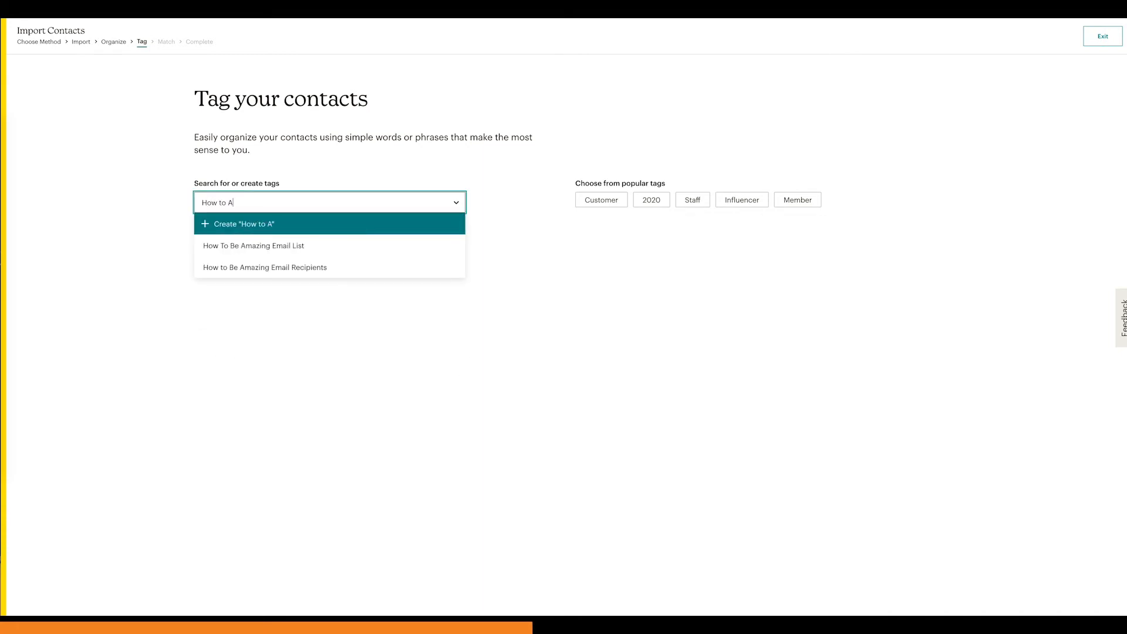
text(Amazing Email Recipients)
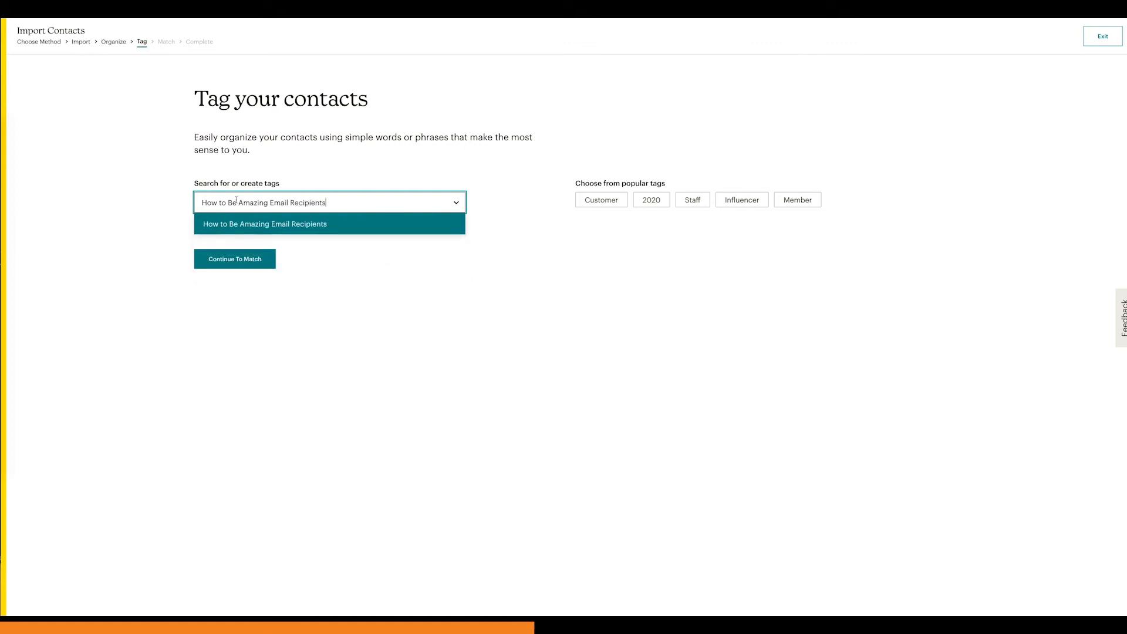
click(285, 226)
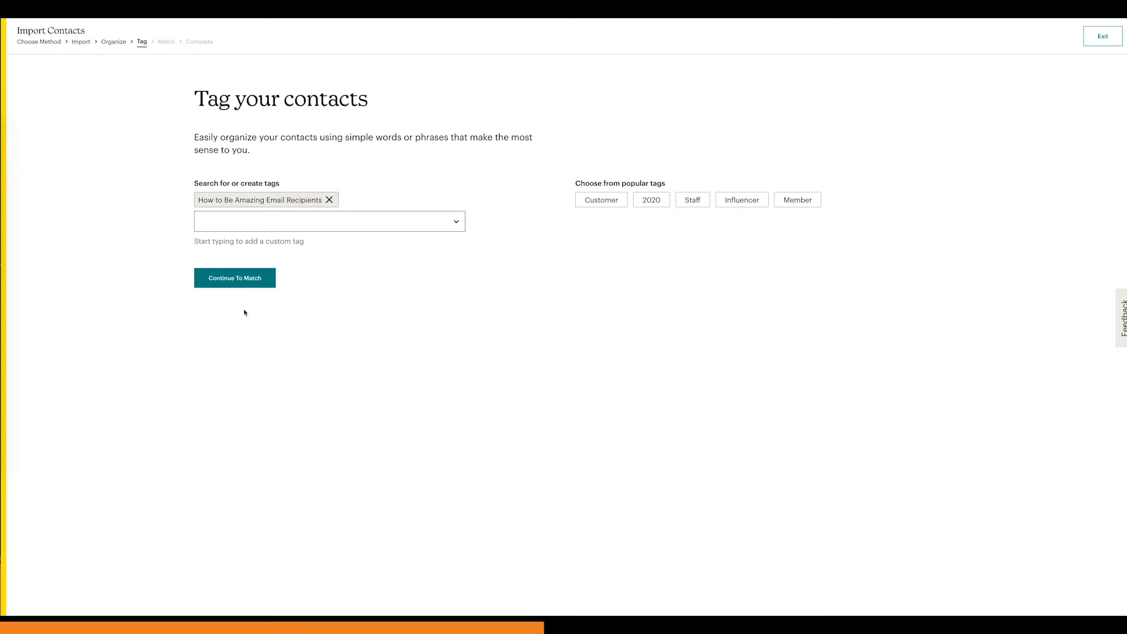
Step: Keep the single assigned tag, continue to column matching, accept the Email Address column and finalize the import
click(268, 221)
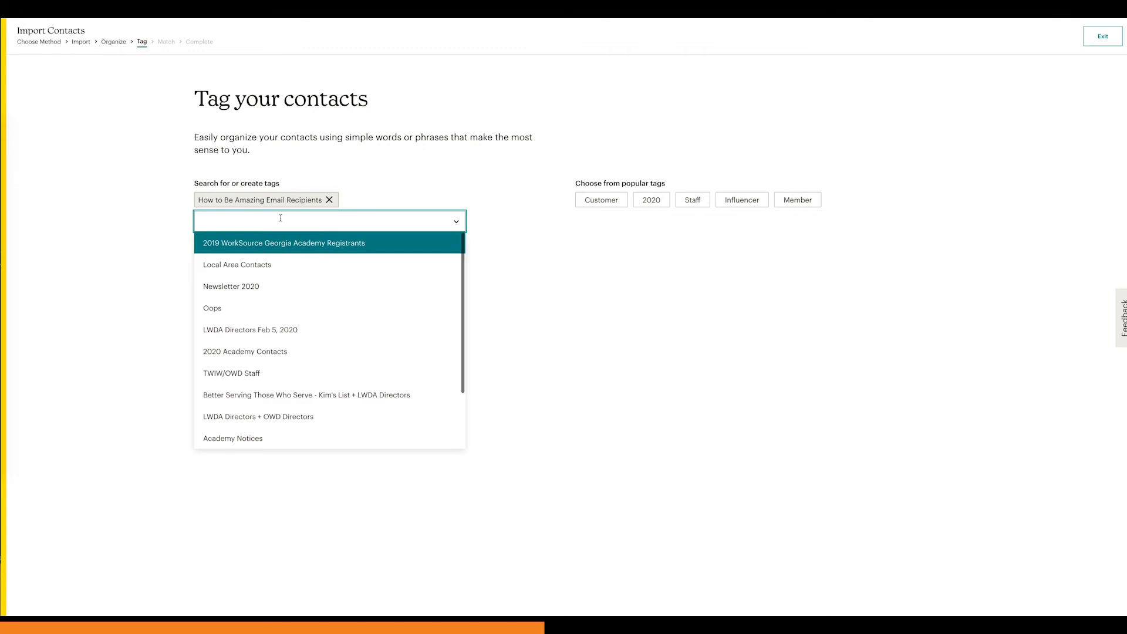
click(165, 224)
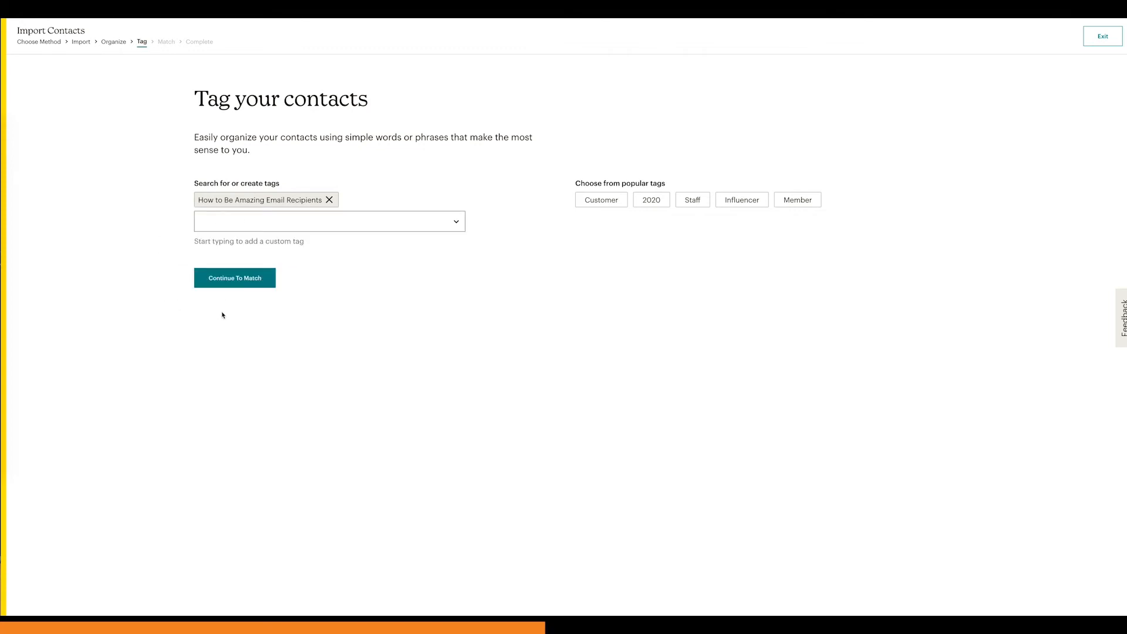
click(226, 283)
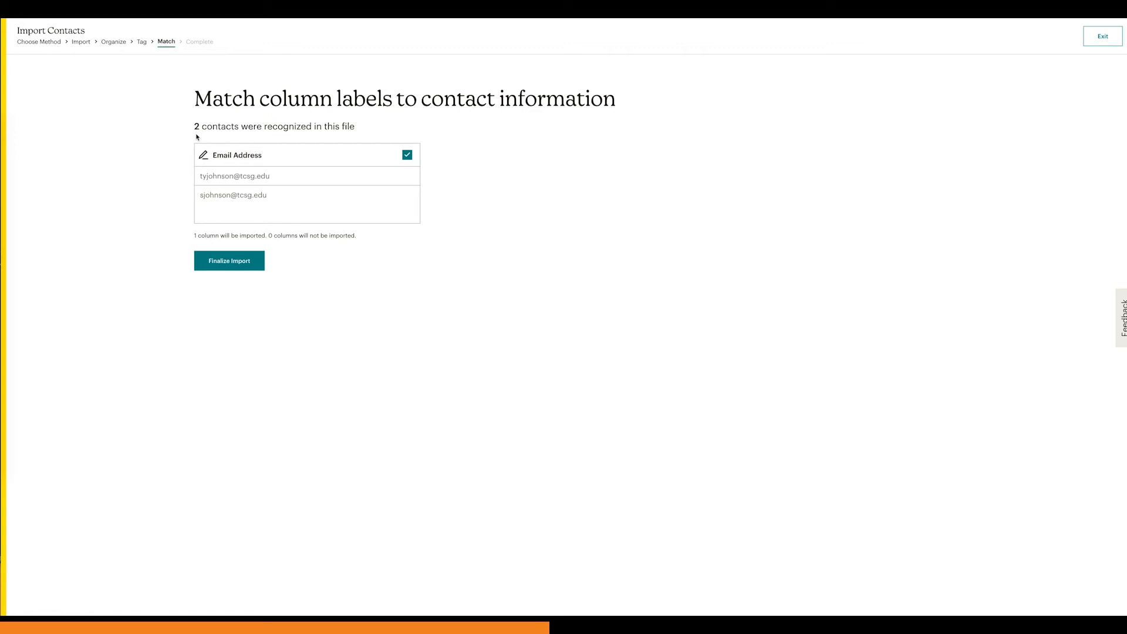
click(228, 264)
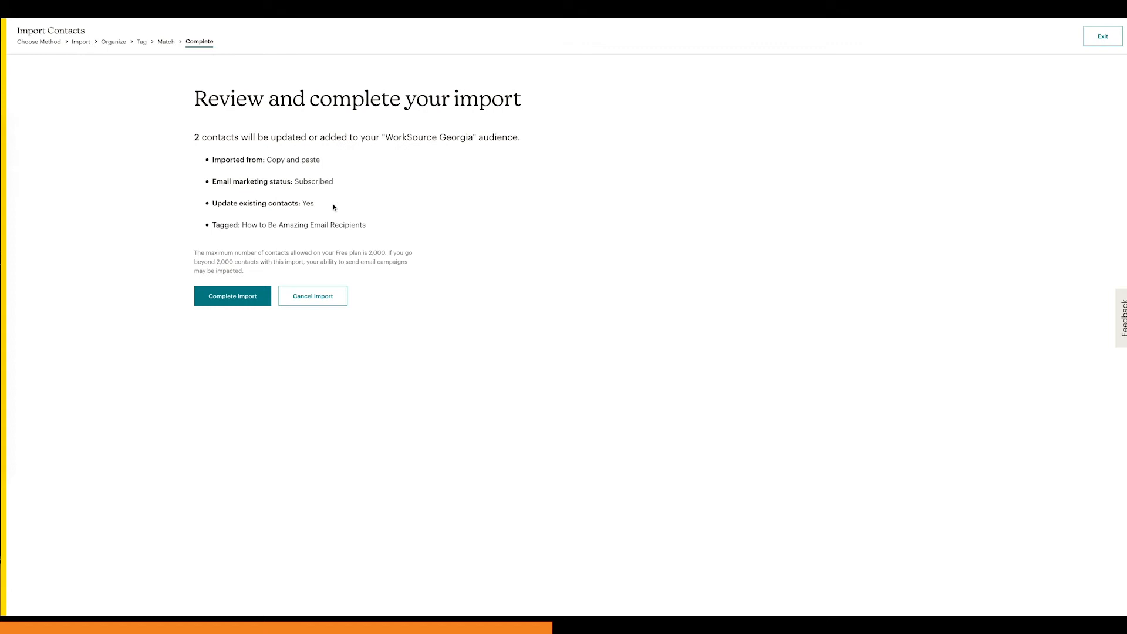
Step: Review the import summary's audience, assigned tag and Free plan contact limit, and complete the import
drag(270, 136, 306, 137)
drag(242, 225, 371, 228)
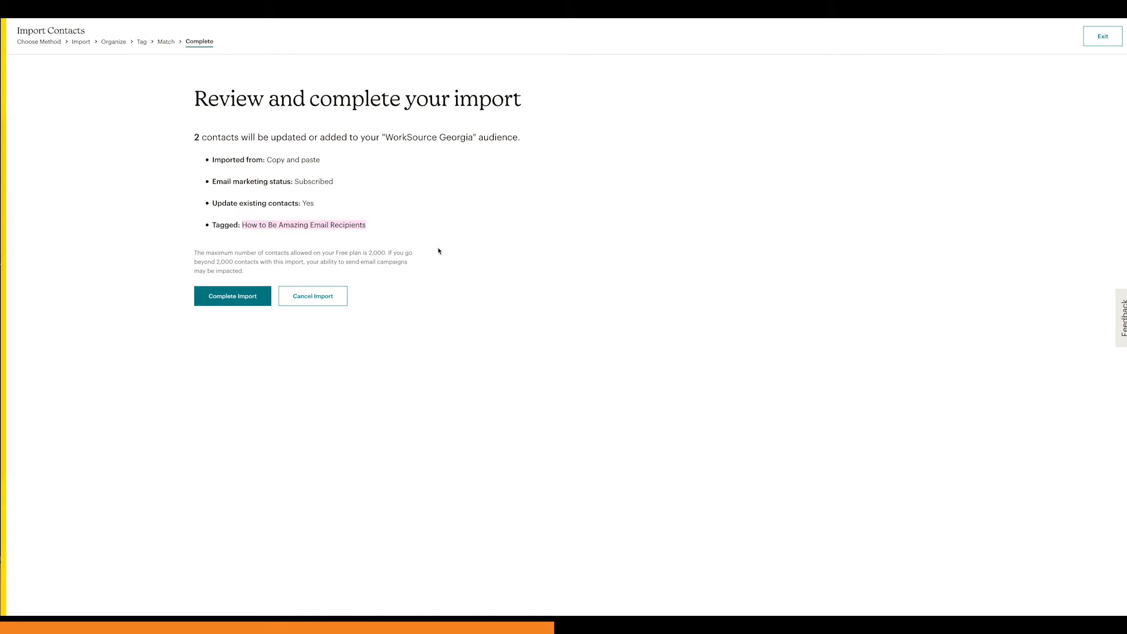
drag(195, 252, 332, 283)
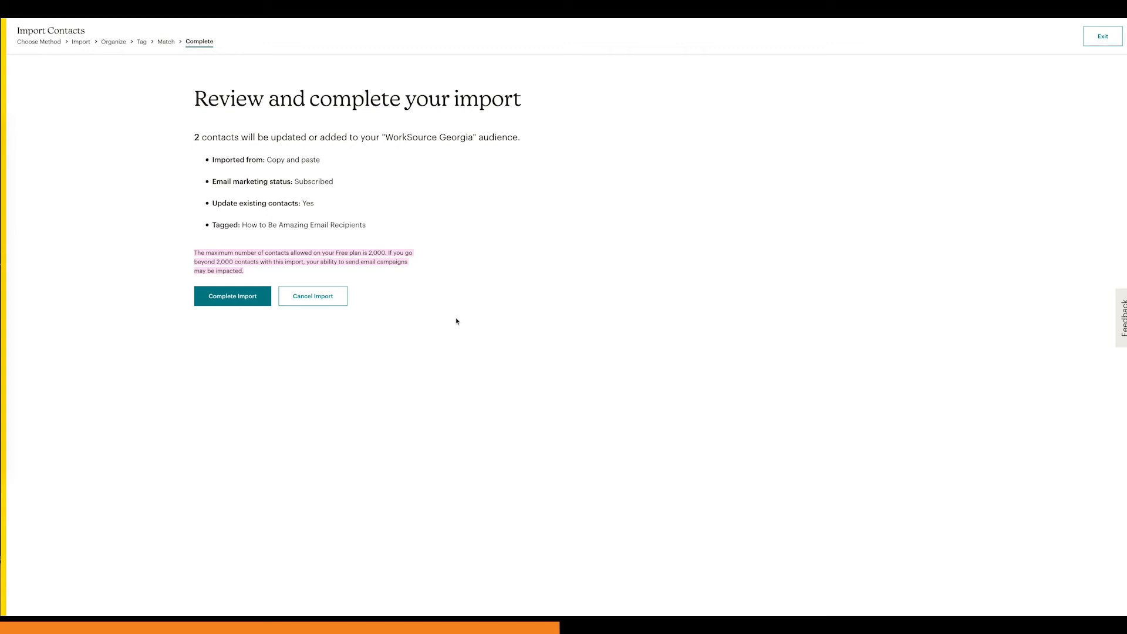
click(229, 298)
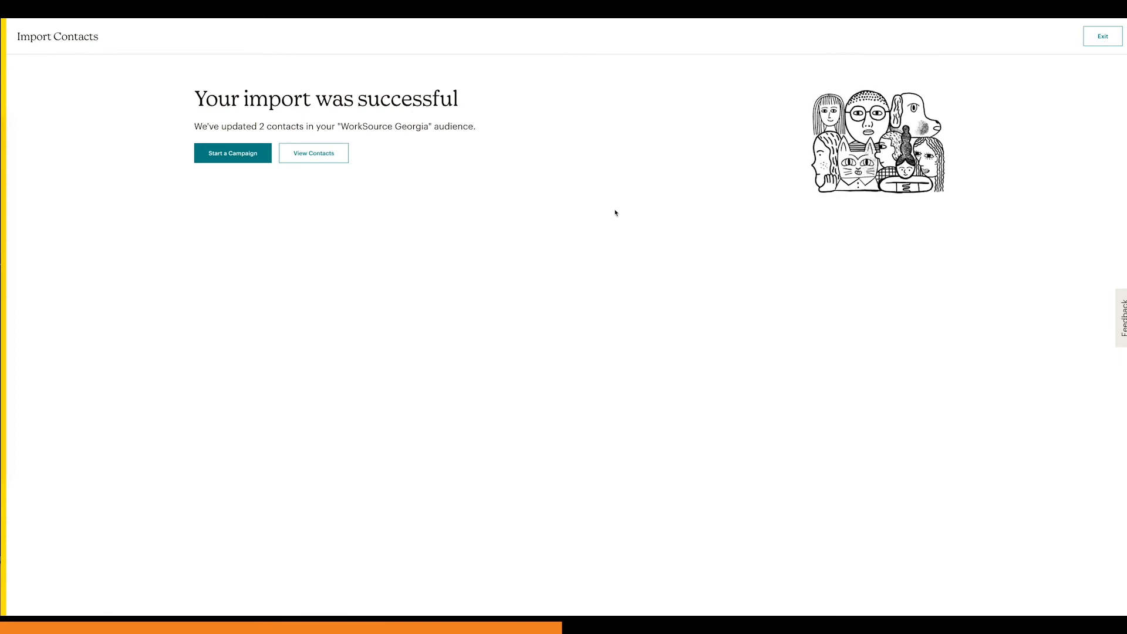
Step: Exit the contact import and open the "How to Be Amazing - Save the Date" draft campaign for editing
click(1104, 38)
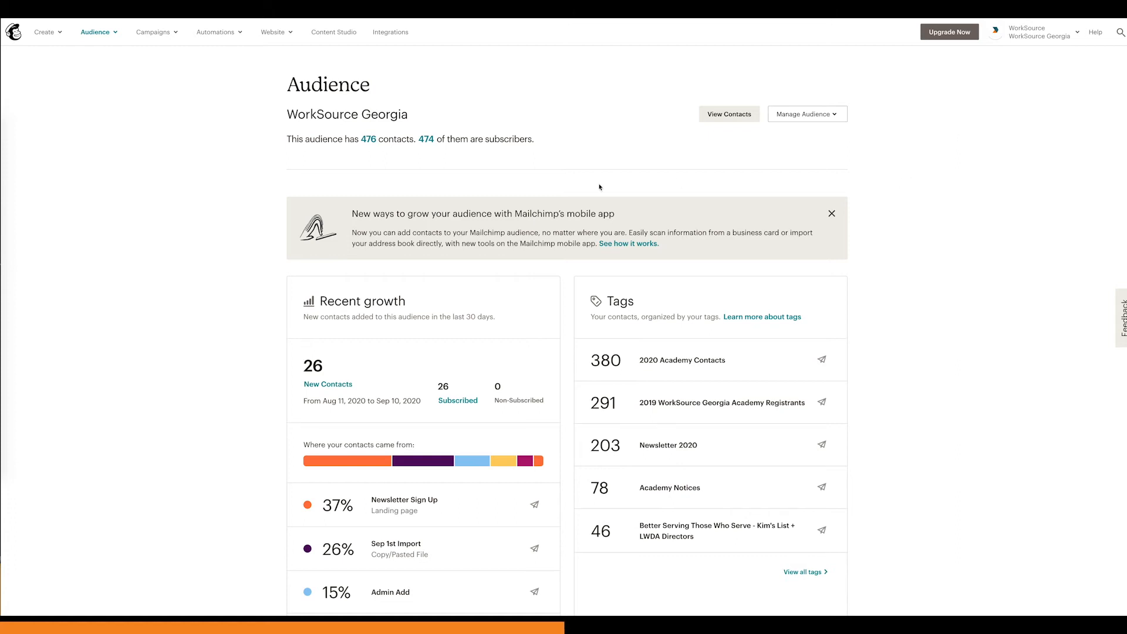
click(157, 37)
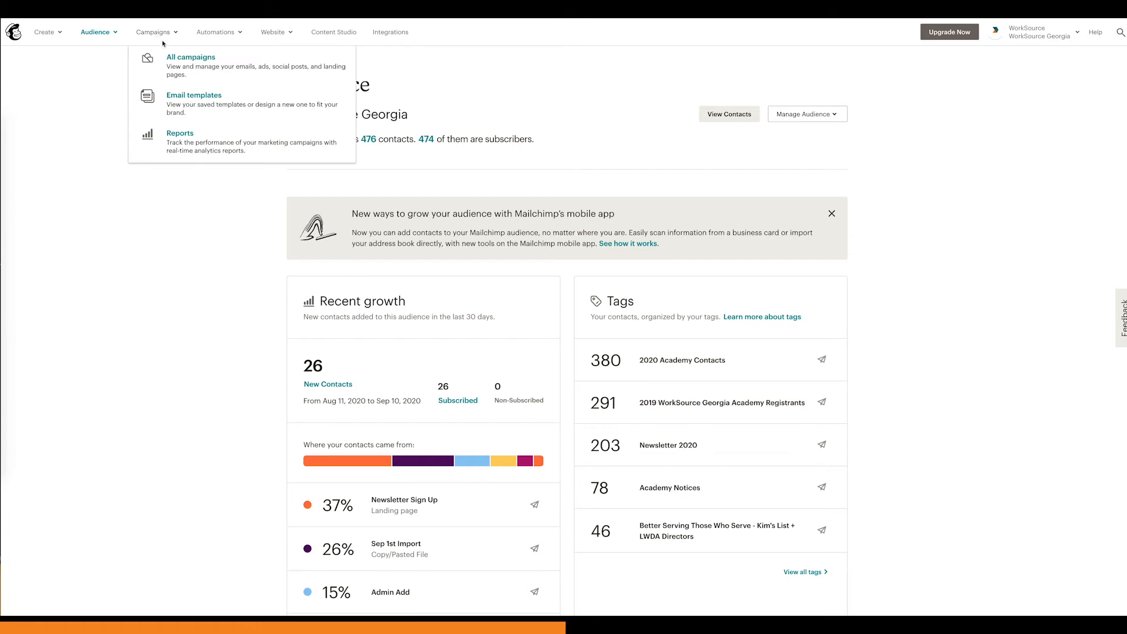
click(182, 62)
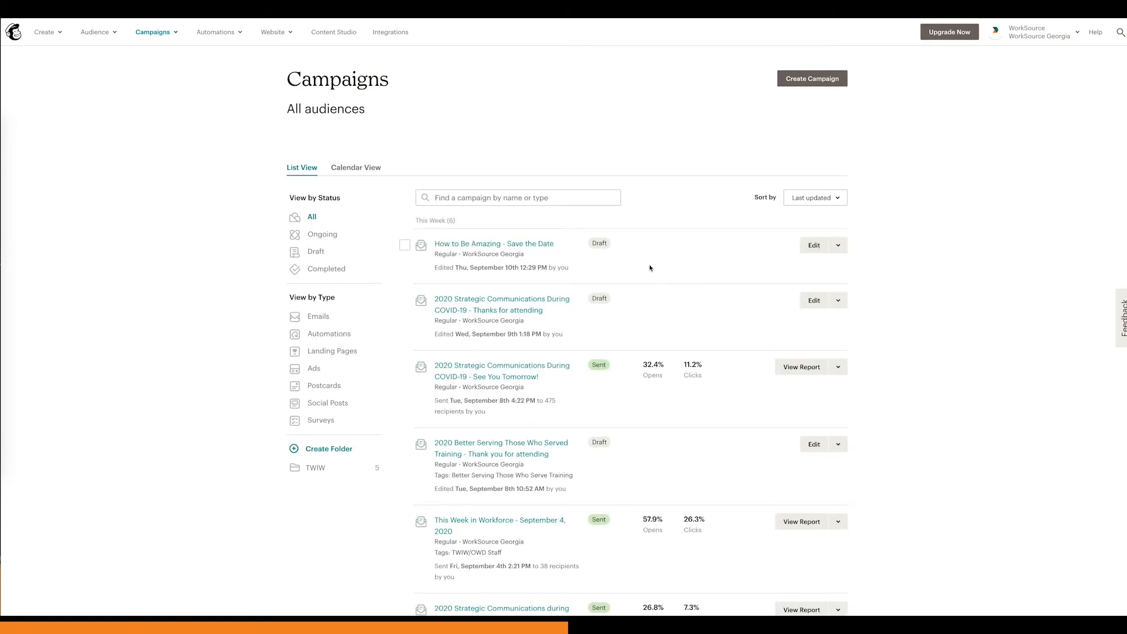
click(813, 246)
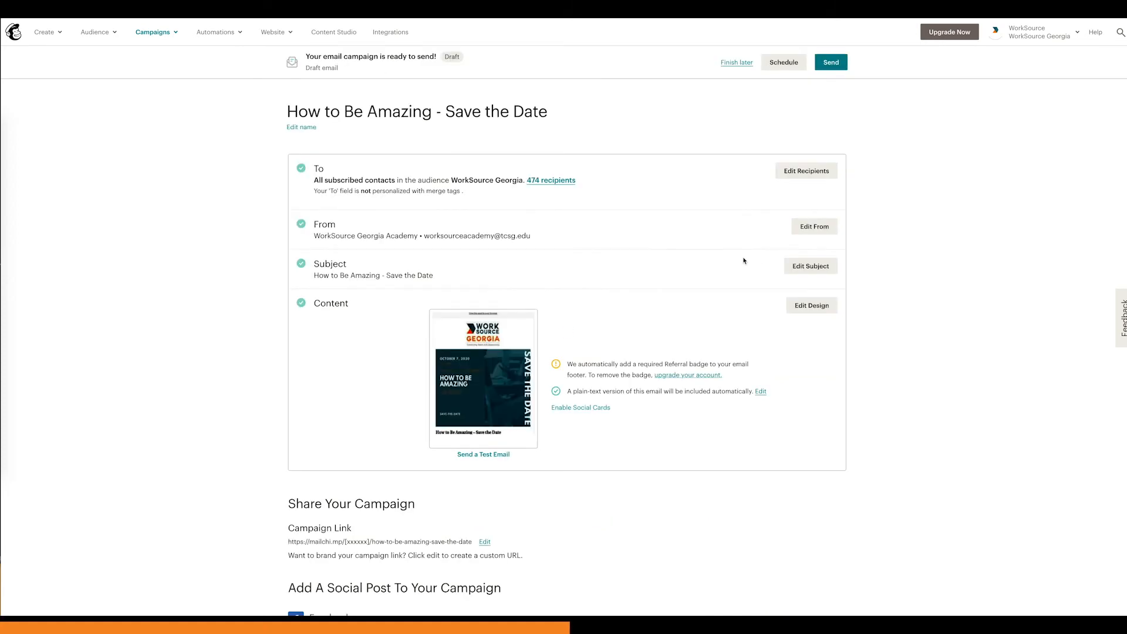
Step: Limit the campaign's recipients to the "How to Be Amazing Email Recipients" tag in the WorkSource Georgia audience and save
click(804, 171)
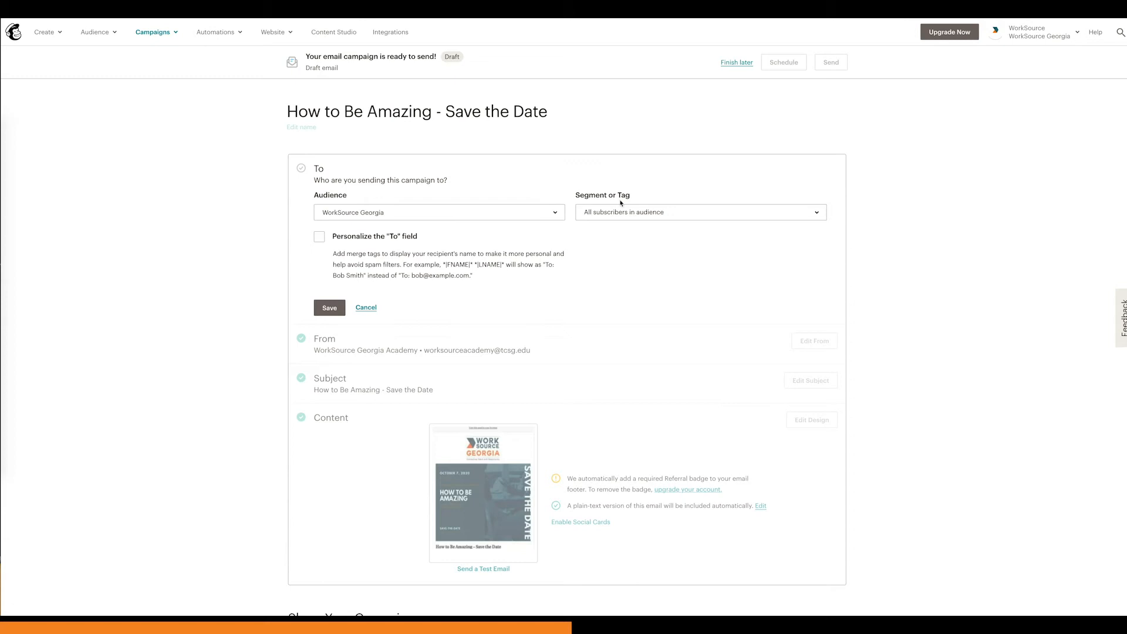
click(626, 212)
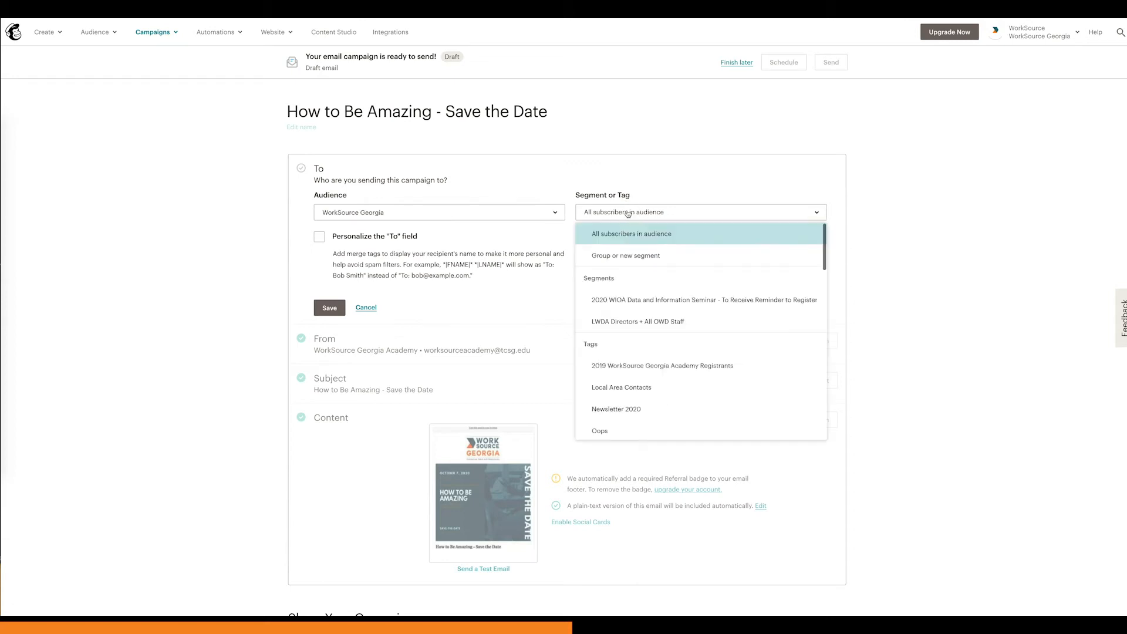
scroll(646, 281, down, 3)
scroll(648, 292, down, 5)
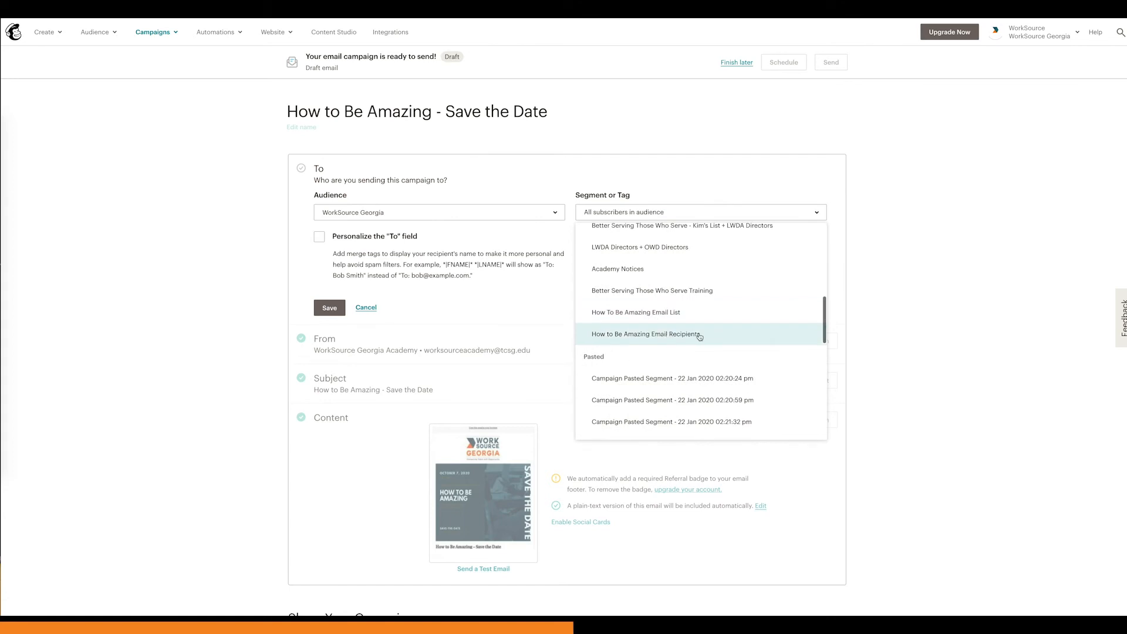
click(693, 338)
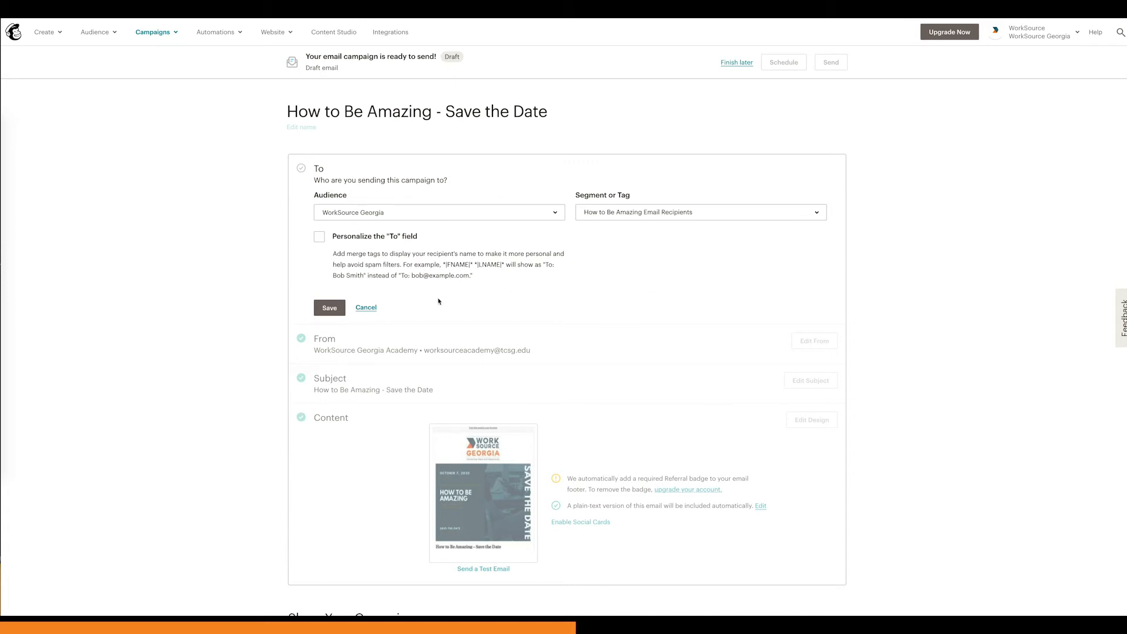
click(337, 312)
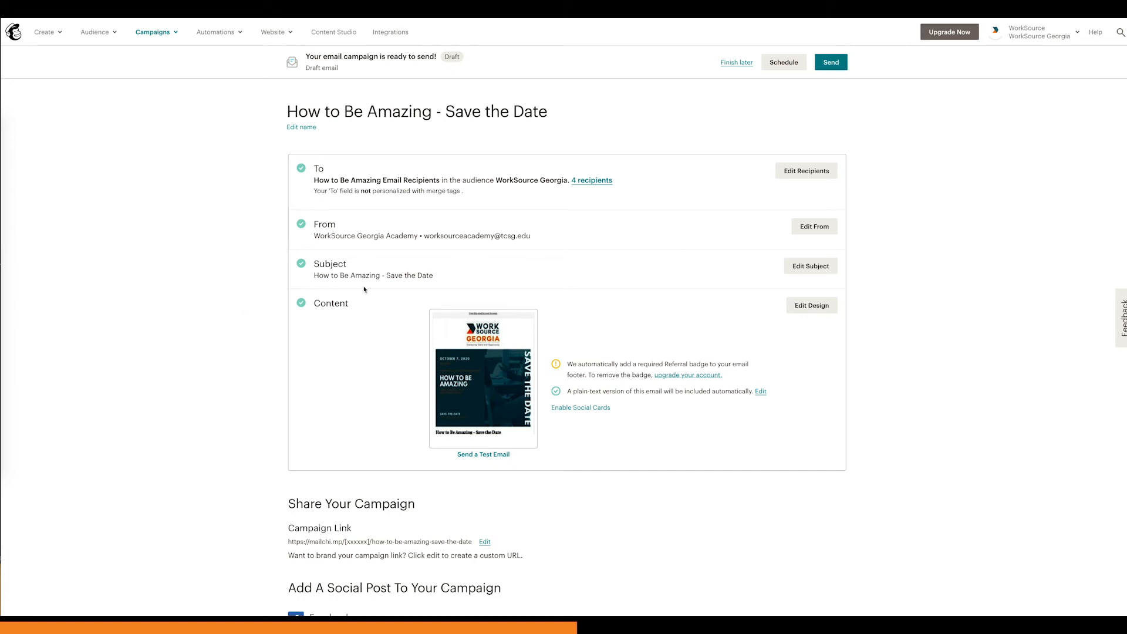
Step: Open the campaign's recipient list and close it, and check the whole email in the desktop preview before returning to the campaign
click(575, 188)
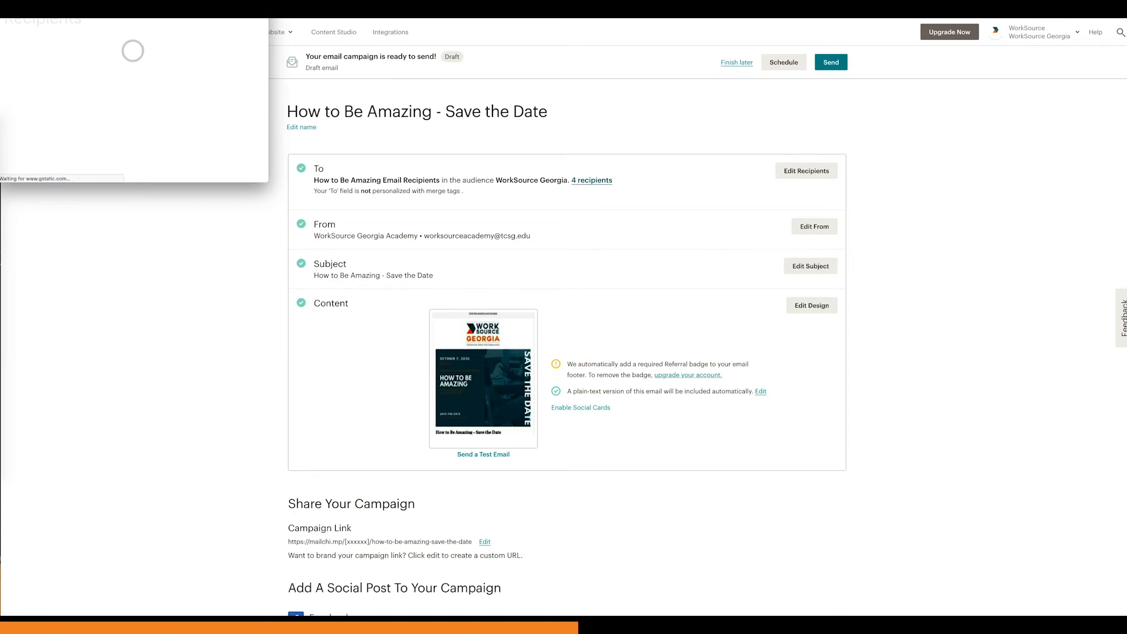
click(3, 4)
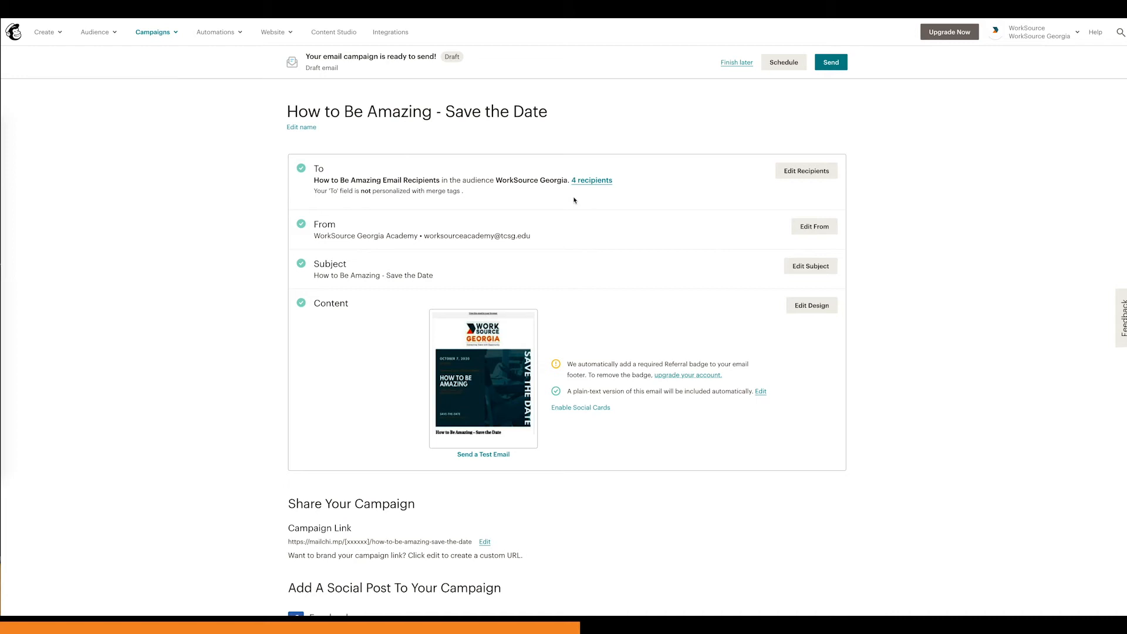
scroll(576, 207, down, 1)
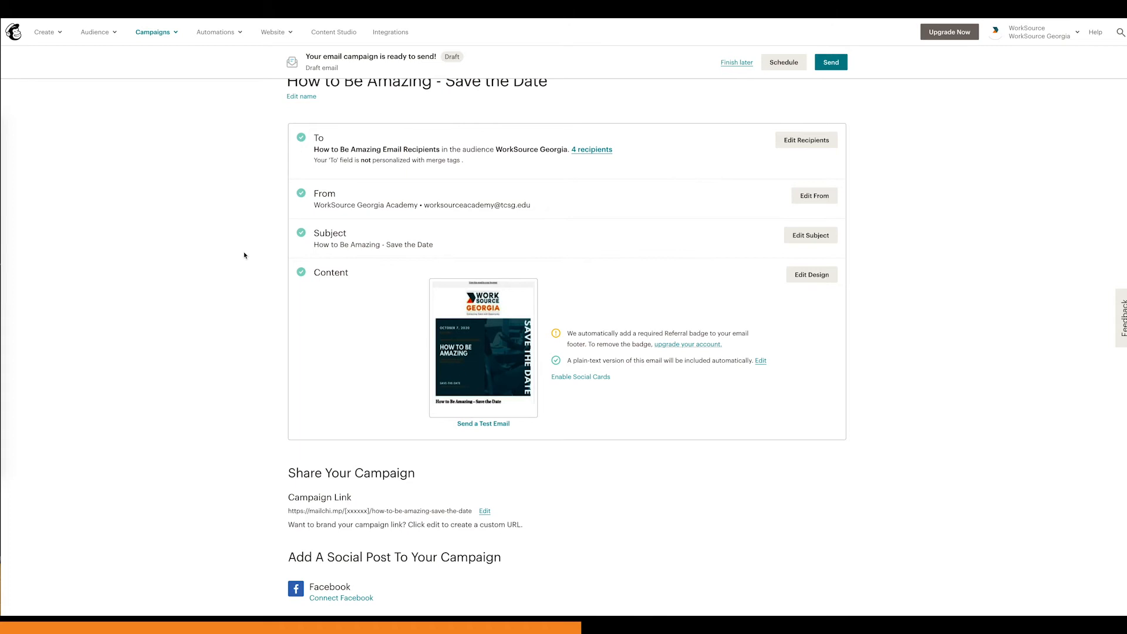
scroll(245, 248, up, 1)
mouse_move(482, 395)
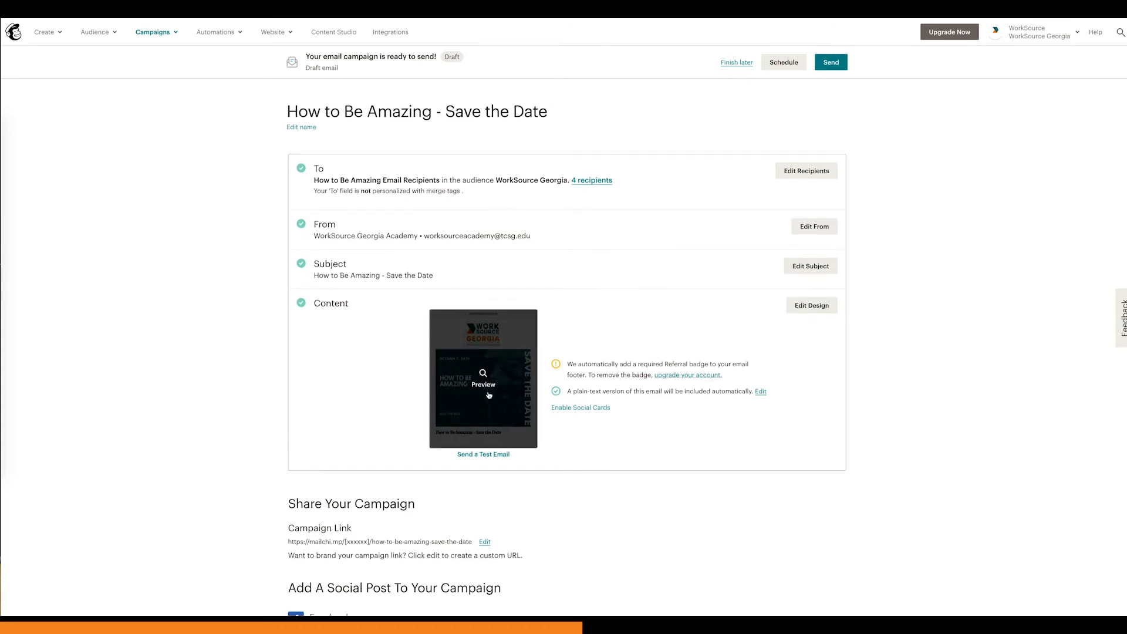
click(484, 381)
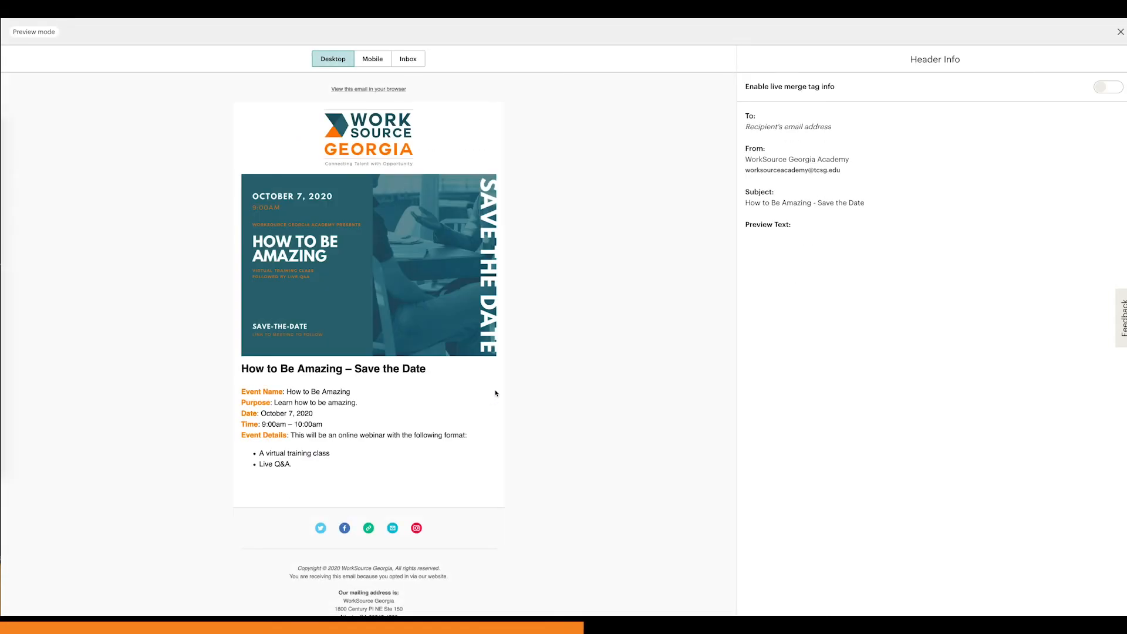
scroll(496, 392, down, 3)
scroll(496, 393, up, 3)
click(1121, 32)
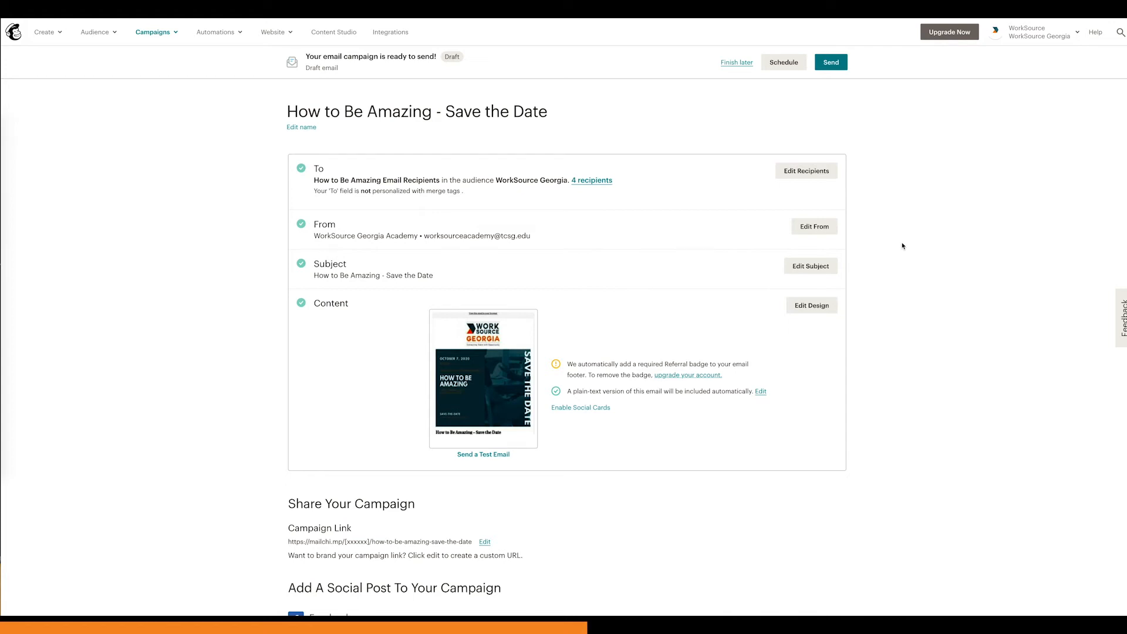
Step: Send the campaign to its tagged WorkSource Georgia subscribers and return to the list of all campaigns
click(832, 67)
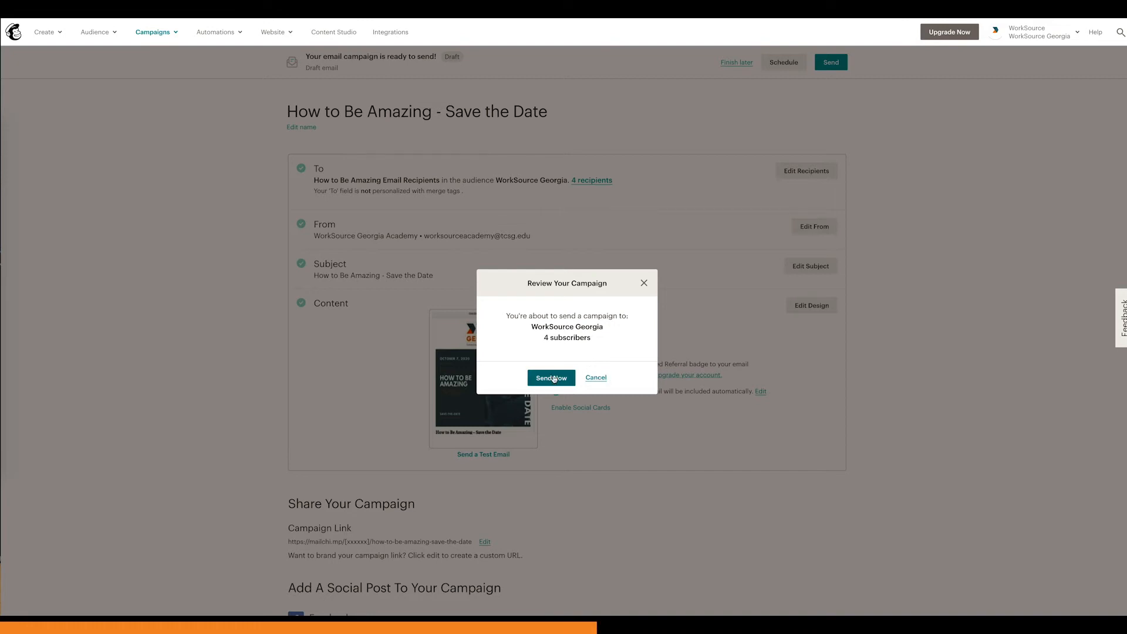
click(643, 286)
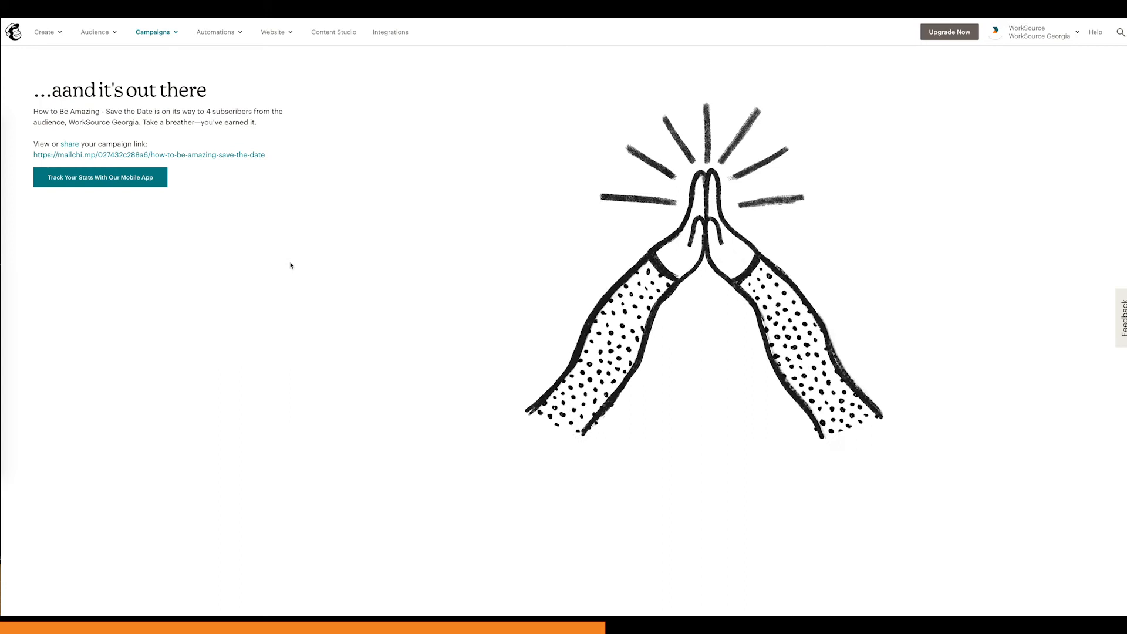
click(157, 33)
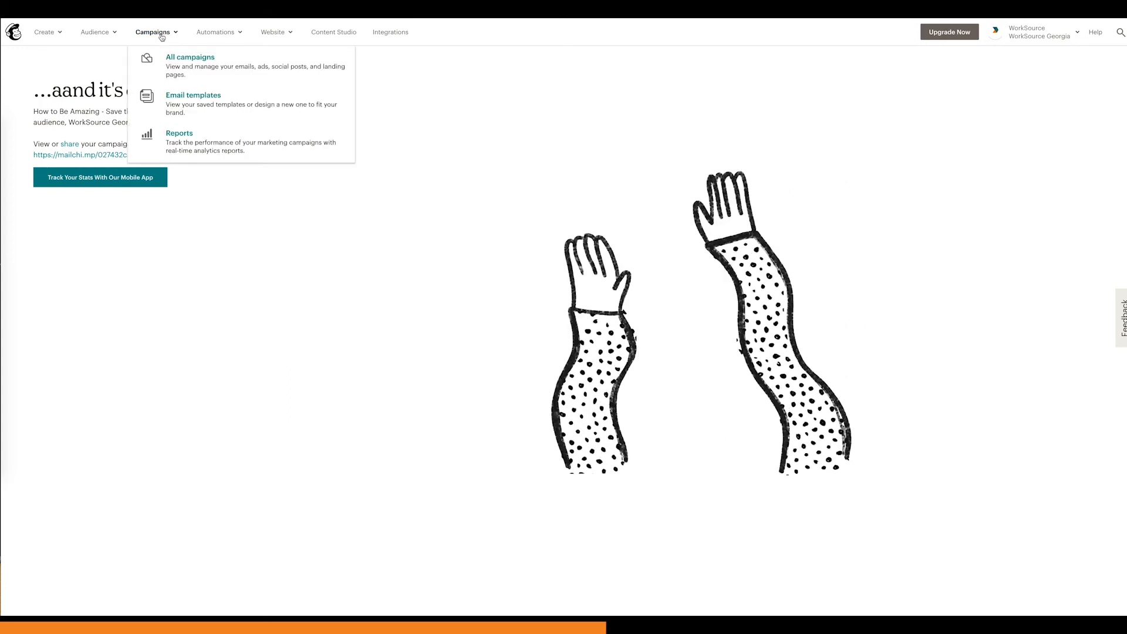
click(182, 62)
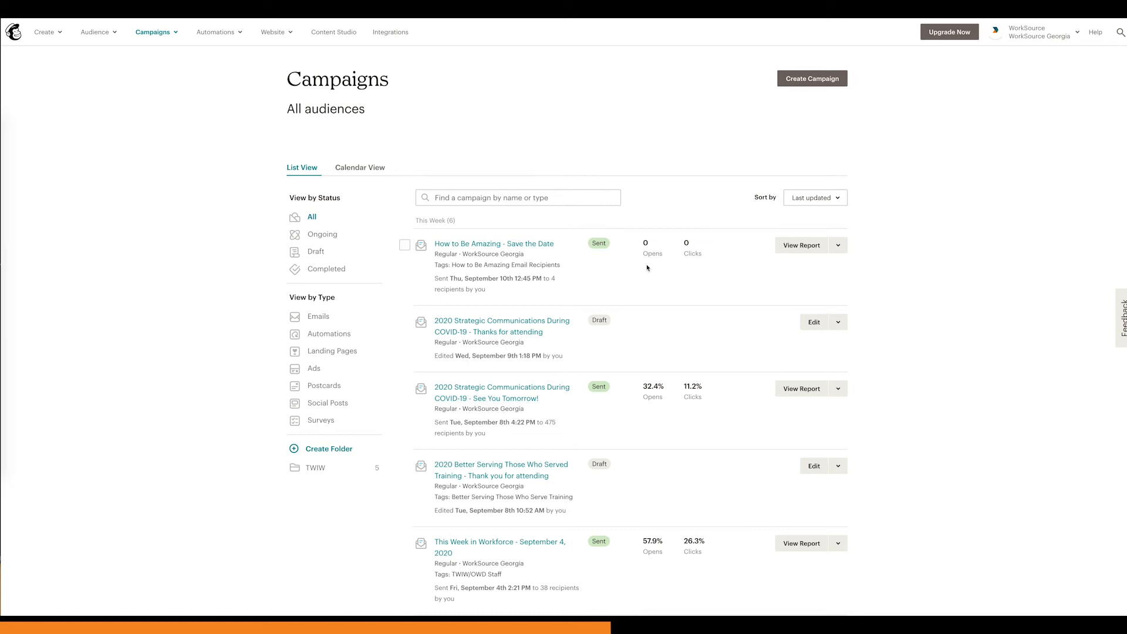
Step: Review the campaign list's open and click figures, focusing on "2020 Strategic Communications During COVID-19 - See You Tomorrow!"
scroll(648, 267, down, 3)
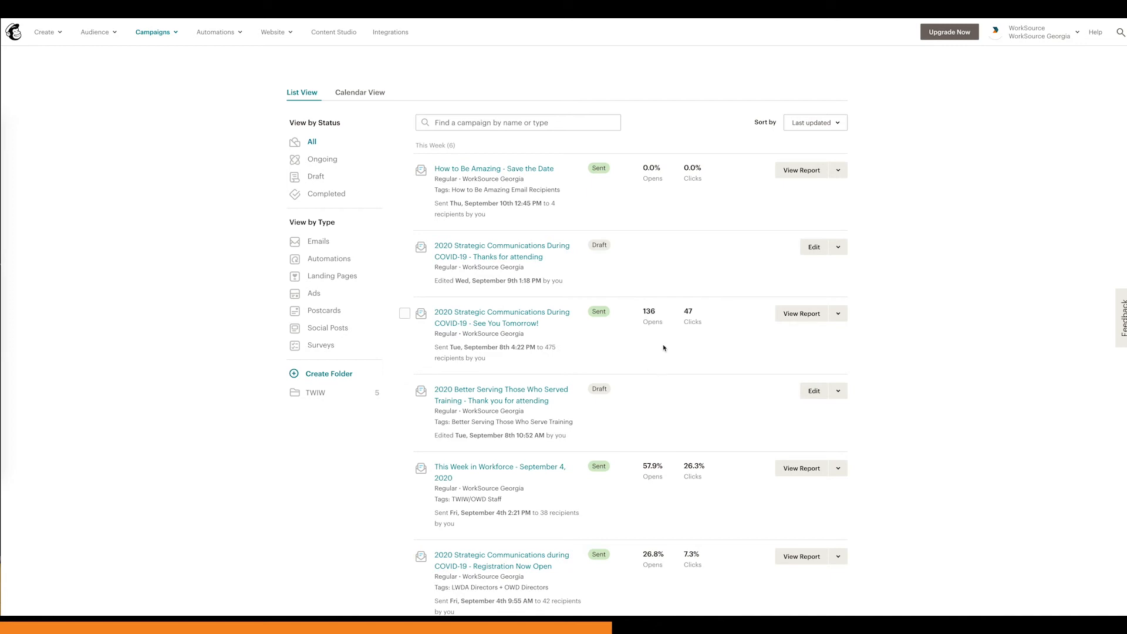
scroll(637, 347, down, 1)
click(506, 305)
drag(512, 330, 532, 329)
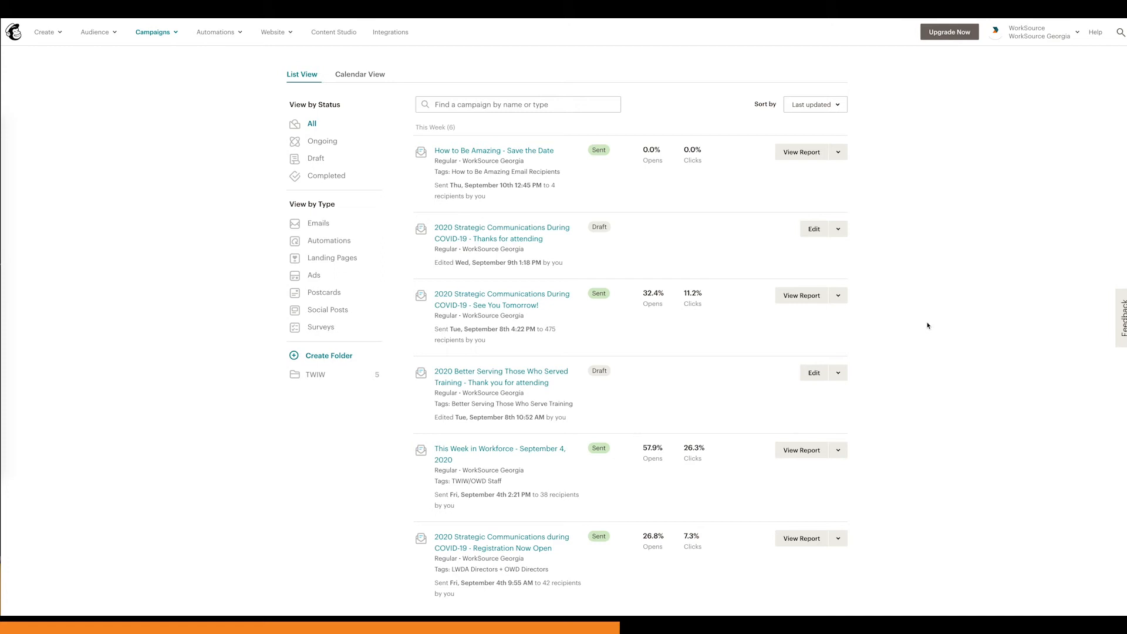
Step: Open the report for "2020 Strategic Communications During COVID-19 - See You Tomorrow!" and examine its campaign benchmarking, including the industry details
click(795, 301)
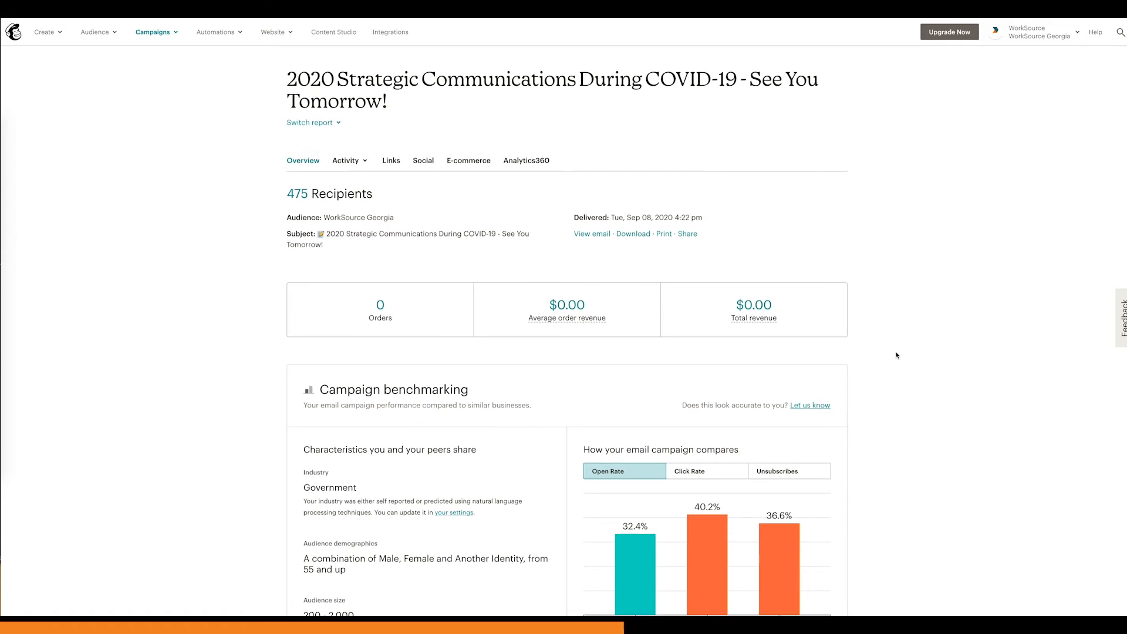
scroll(897, 355, down, 1)
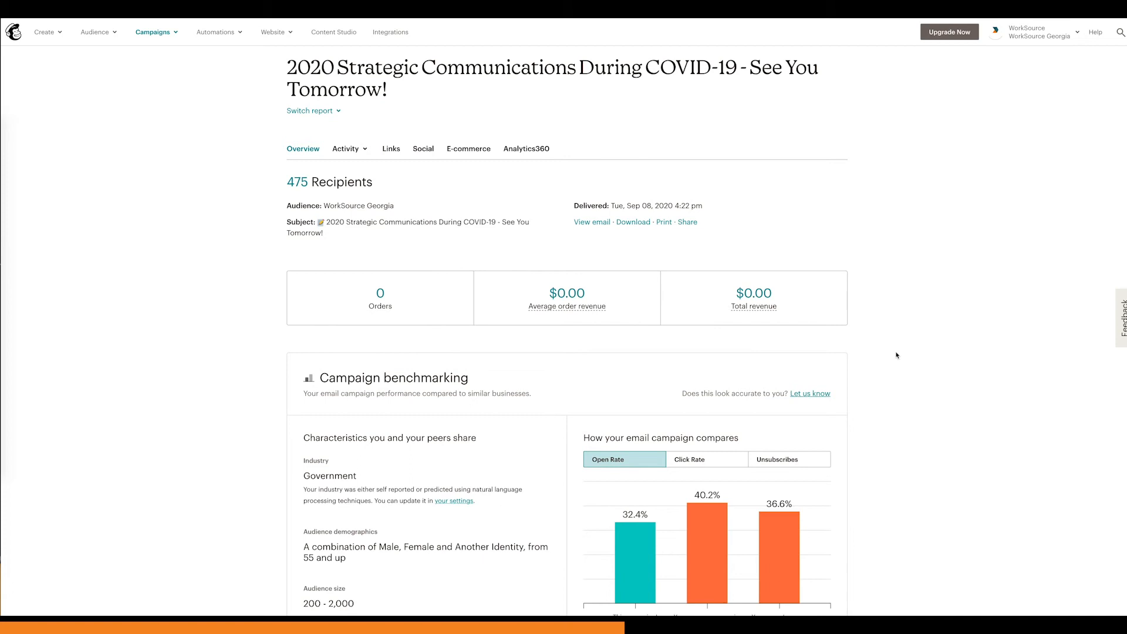
scroll(896, 356, down, 3)
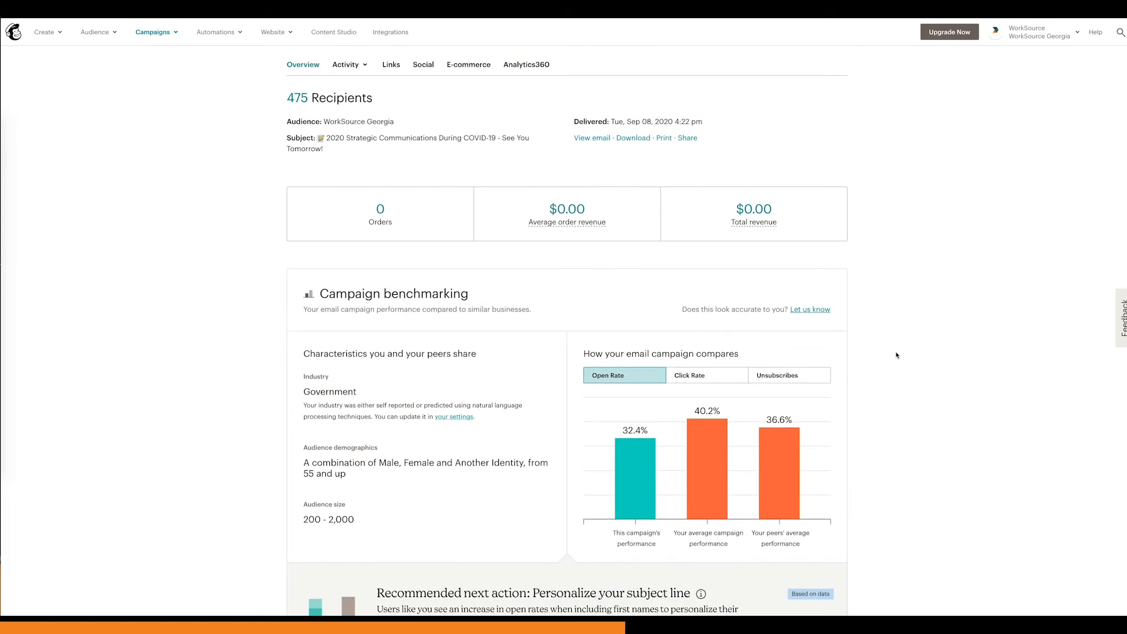
scroll(896, 356, down, 5)
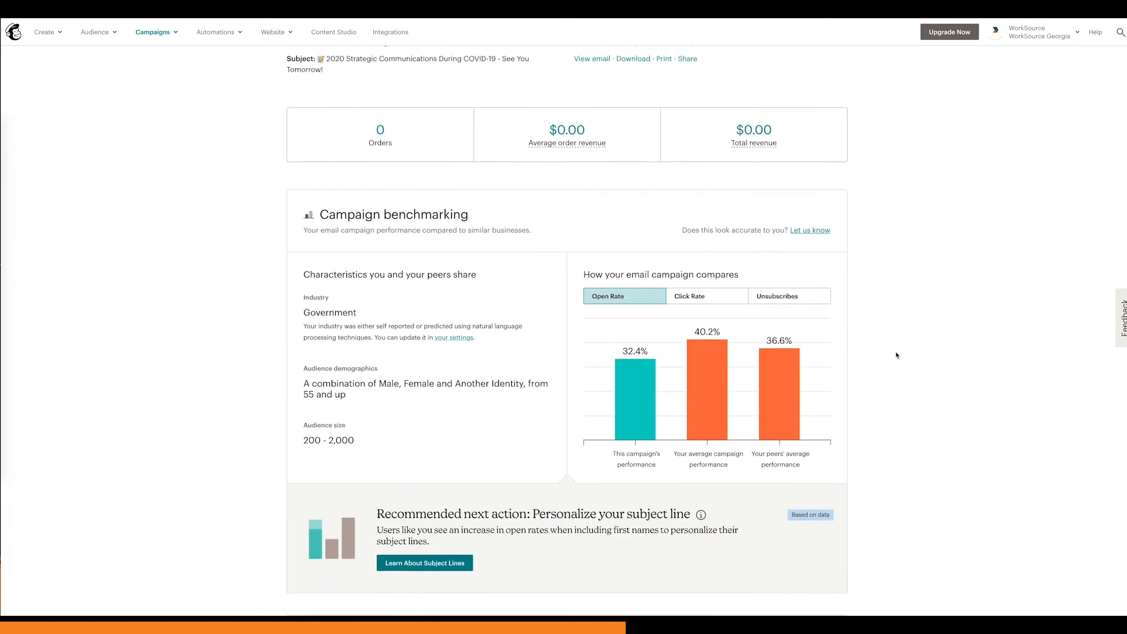
scroll(897, 355, down, 2)
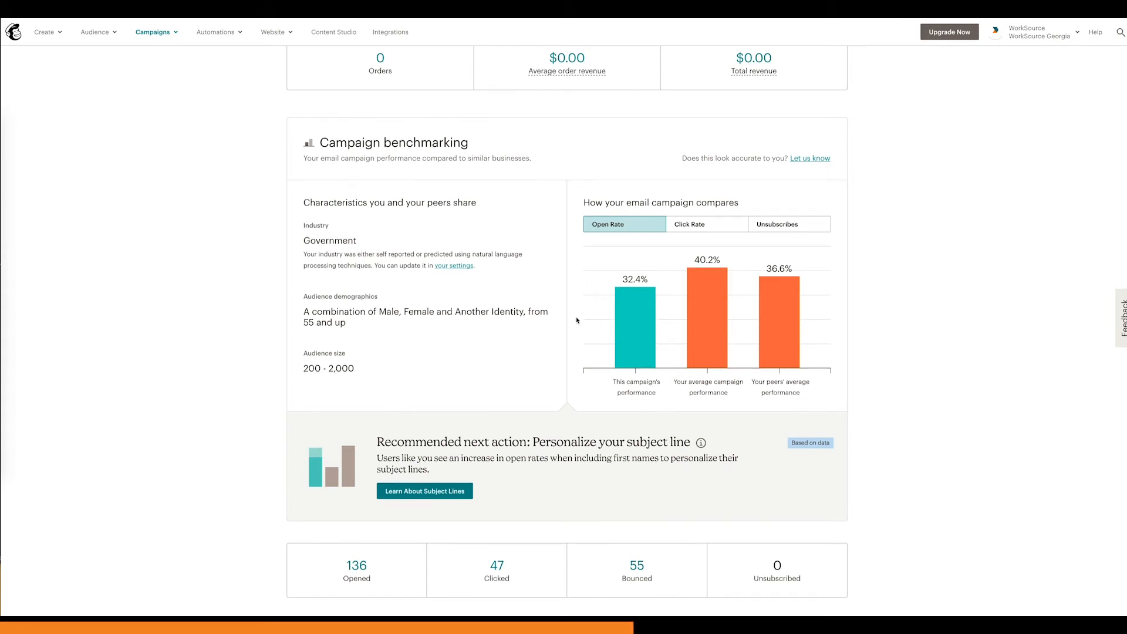
drag(305, 226, 492, 270)
click(305, 227)
click(303, 227)
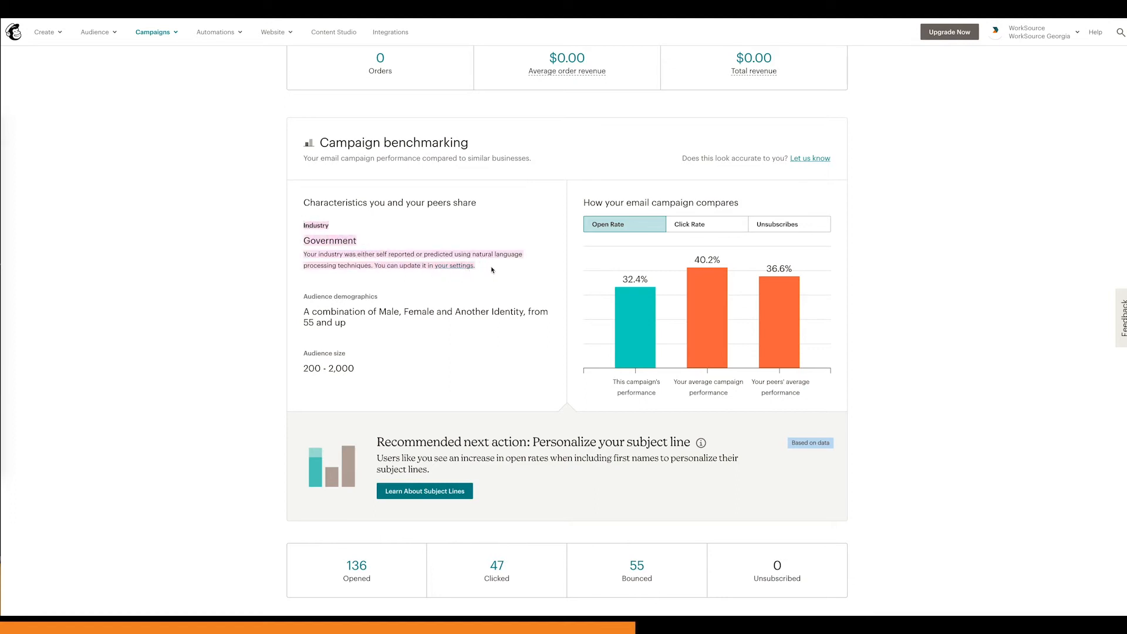
Step: Compare the campaign's click rate and unsubscribes with the account average and peers in the benchmarking chart
click(511, 286)
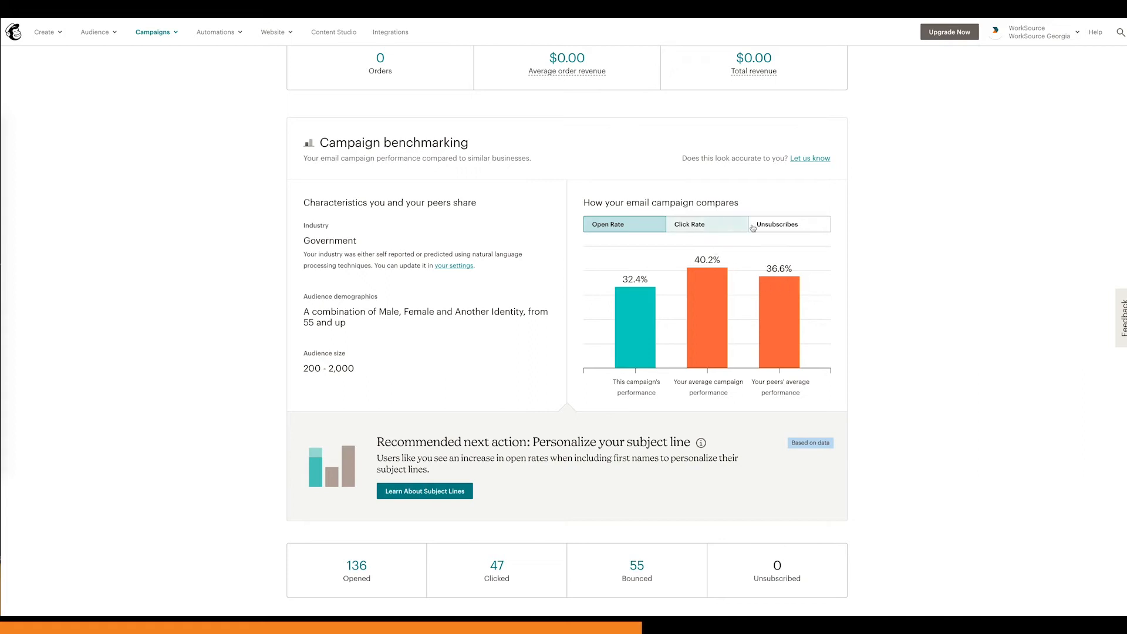
click(716, 229)
click(781, 226)
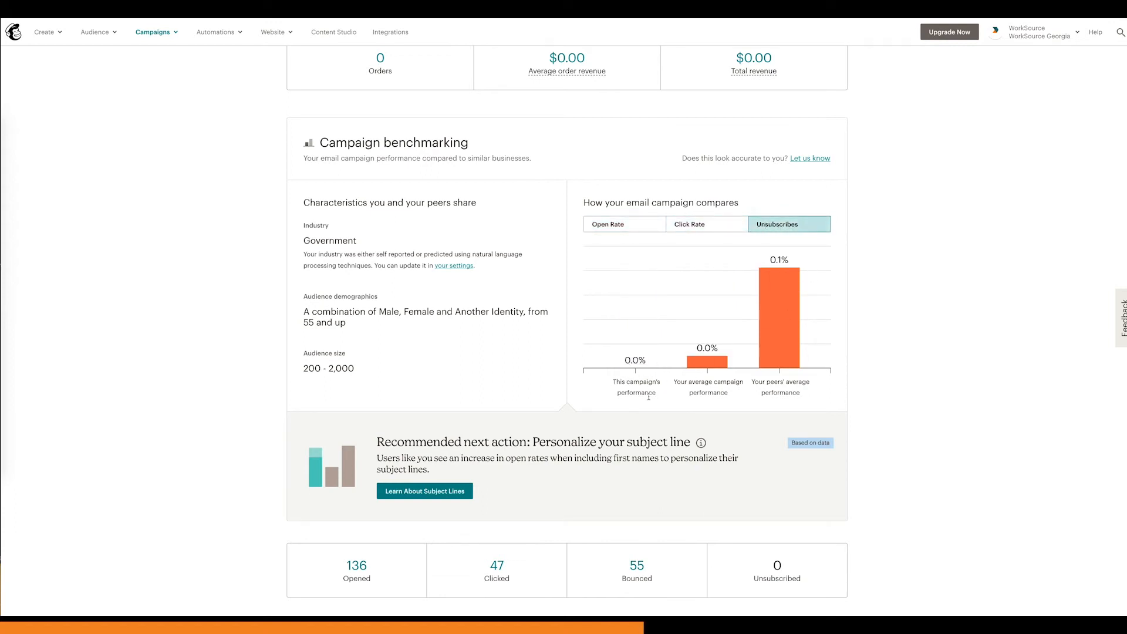
Step: Examine the report's delivery, open and click totals, focusing on the last opened and last clicked times
scroll(616, 424, down, 5)
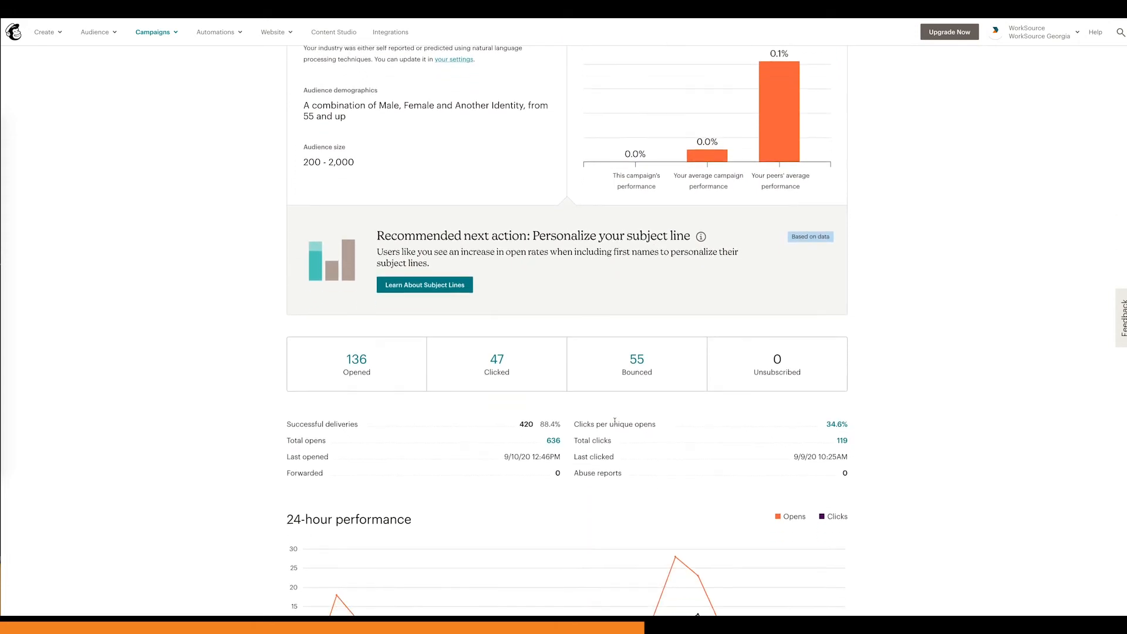
scroll(614, 421, down, 2)
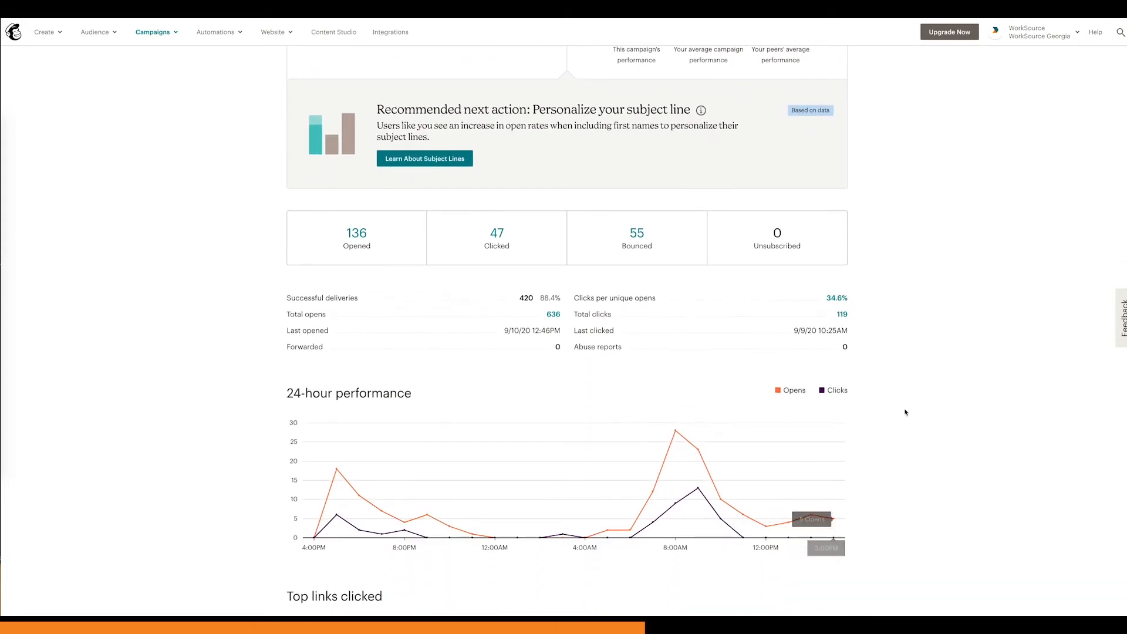
scroll(838, 415, down, 1)
drag(504, 317, 562, 317)
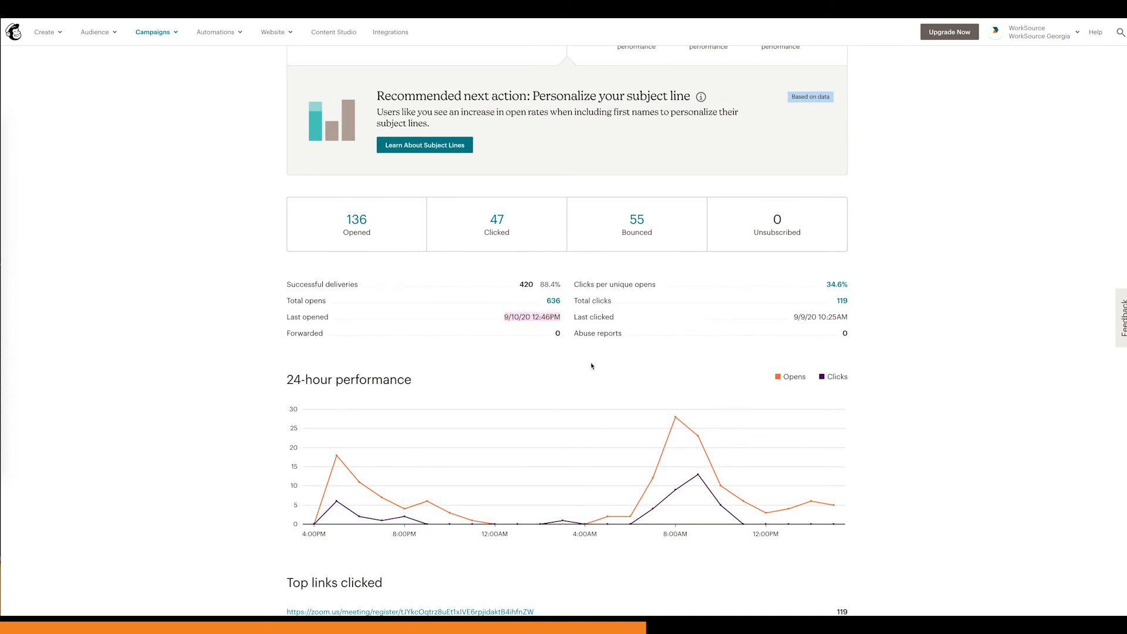
drag(787, 318, 863, 326)
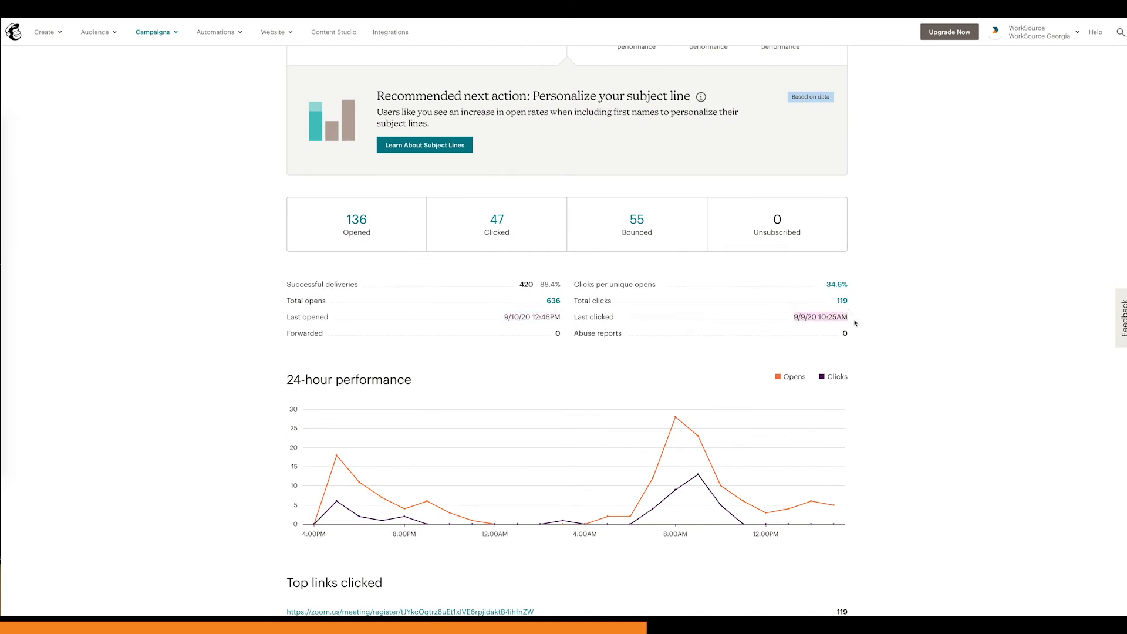
click(529, 301)
Step: Review the report's 24-hour performance graph, its top links clicked and the subscribers with most opens
scroll(523, 347, down, 1)
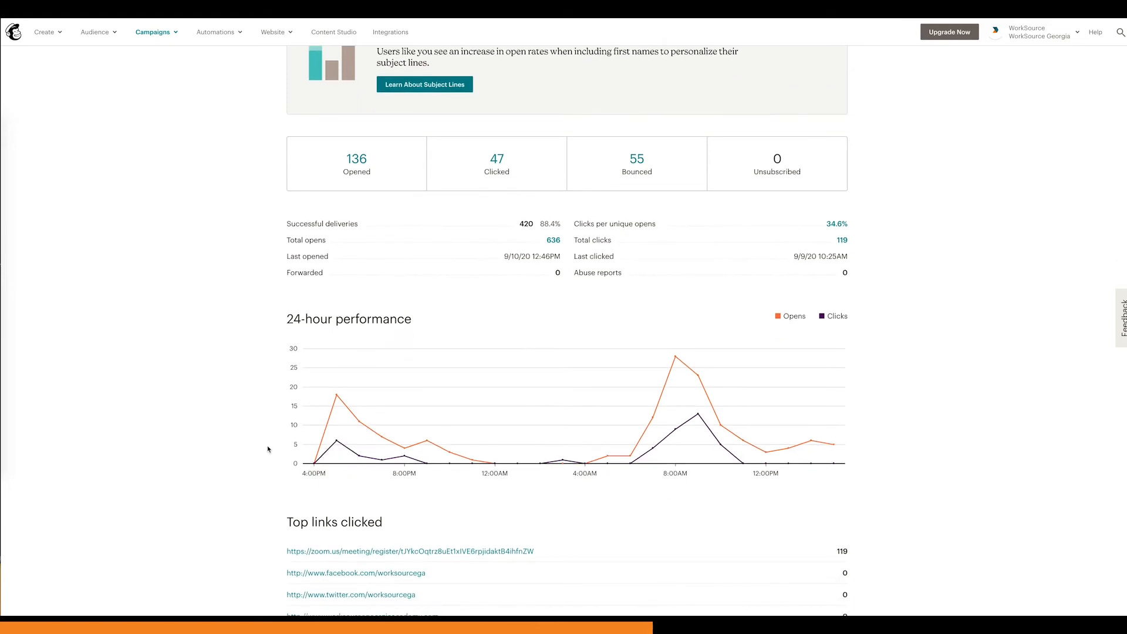
scroll(268, 449, down, 1)
scroll(268, 447, down, 2)
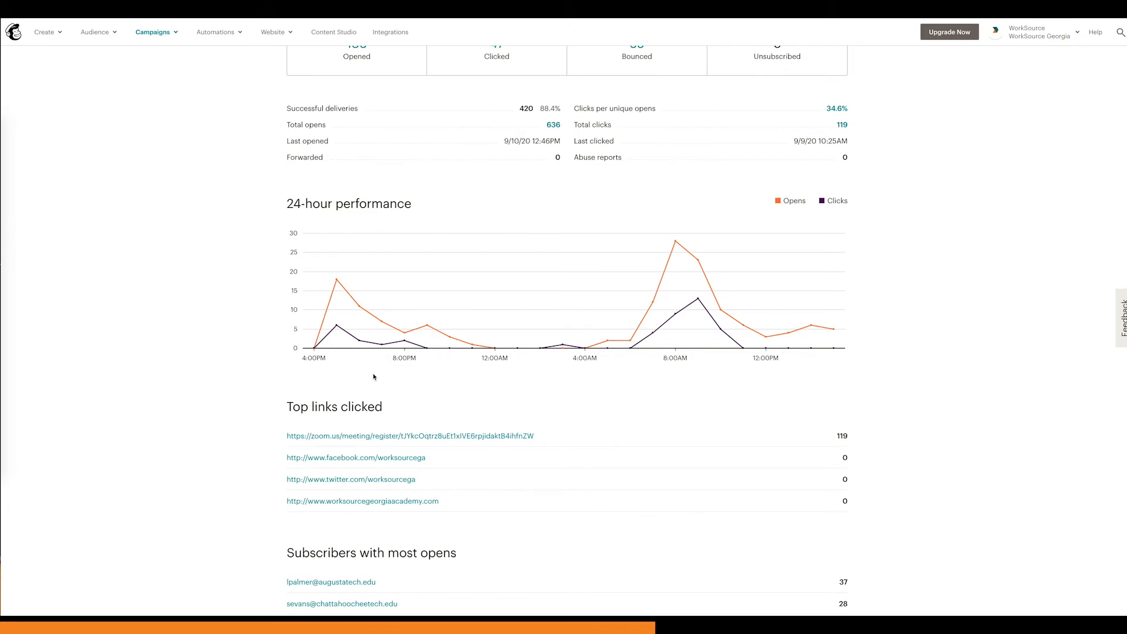
scroll(373, 376, down, 1)
click(839, 394)
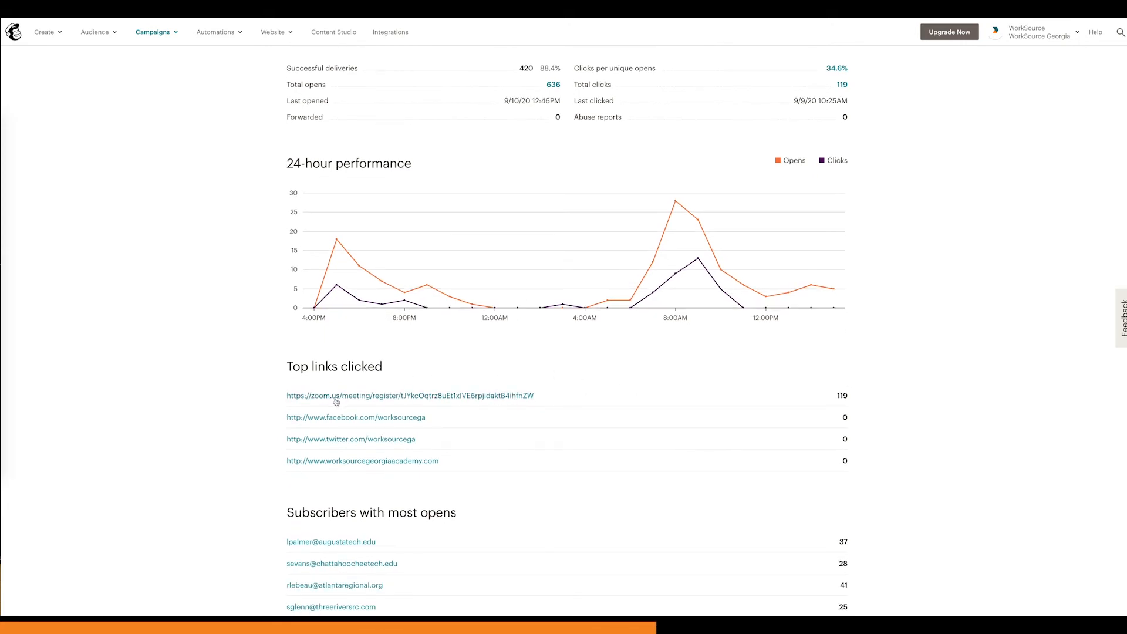
scroll(352, 400, down, 1)
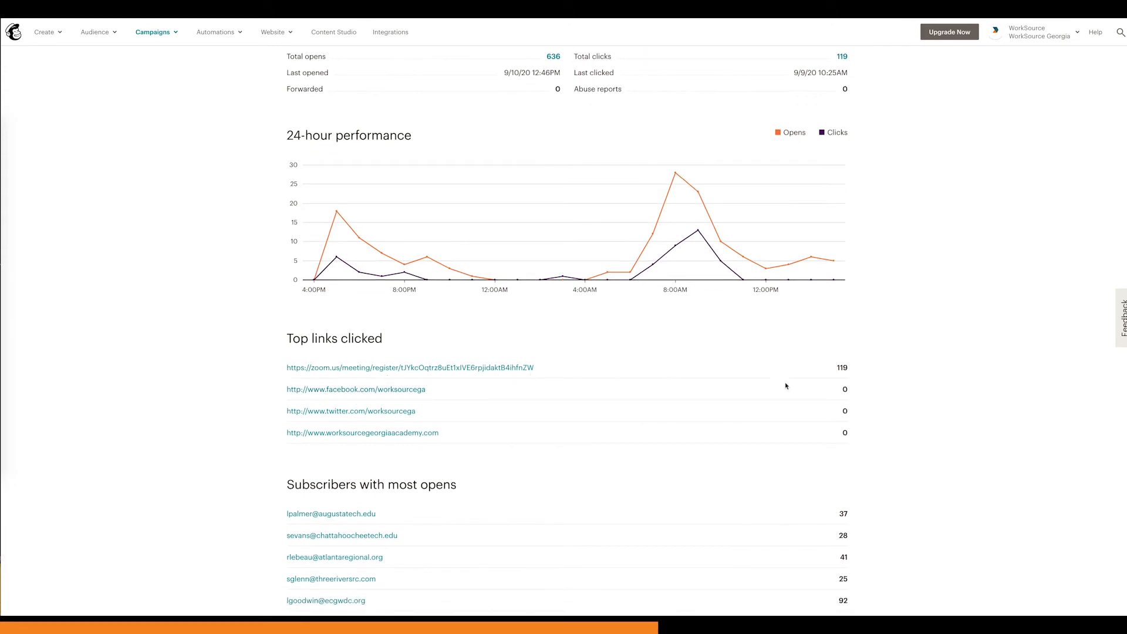
scroll(740, 387, down, 3)
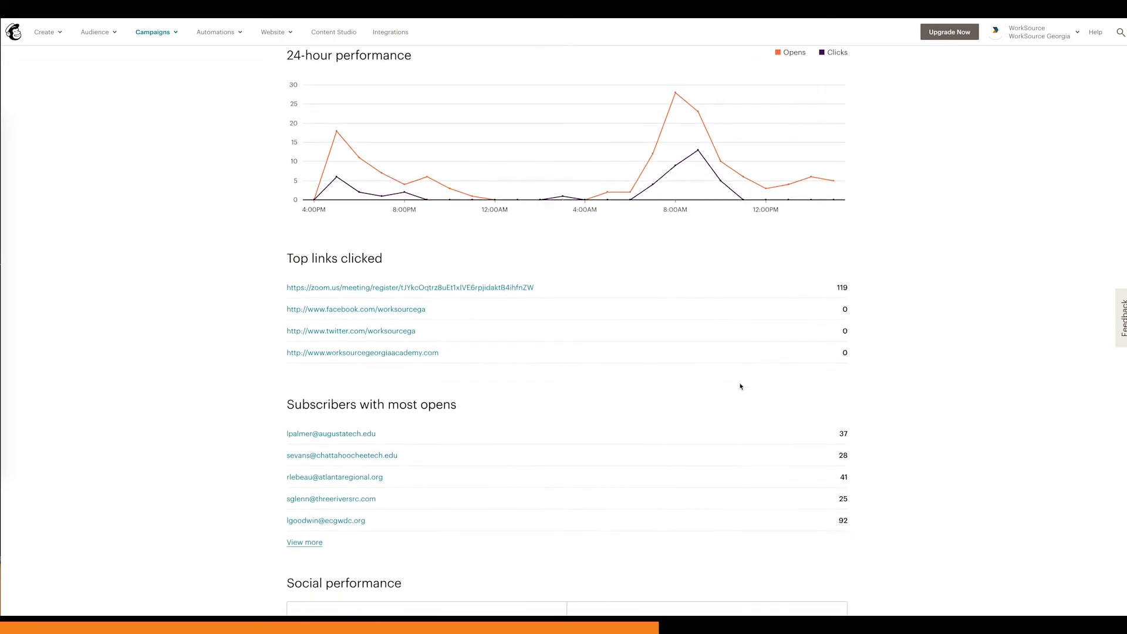
scroll(741, 387, down, 1)
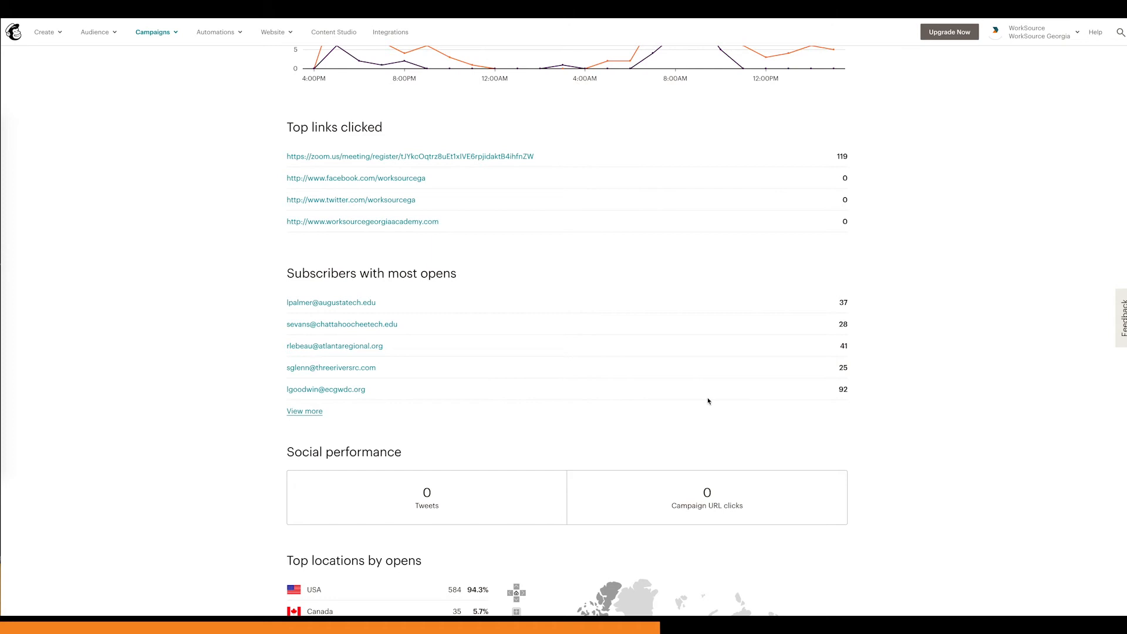
Step: View more of the subscribers with most opens, and review the overview's social performance and top locations by opens
click(316, 413)
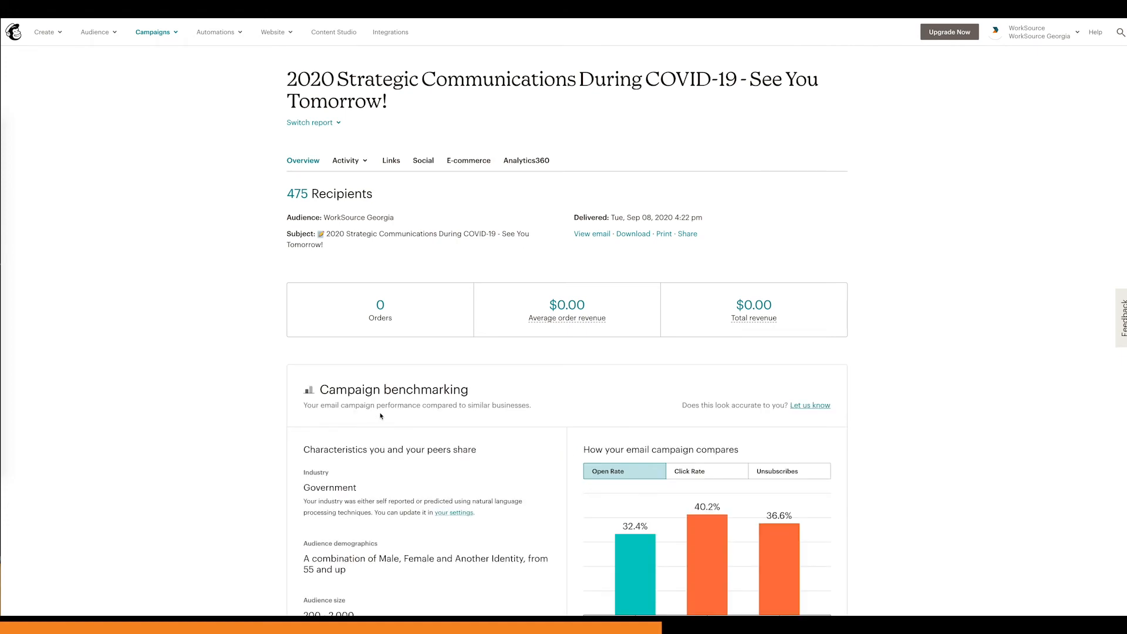
scroll(382, 416, down, 15)
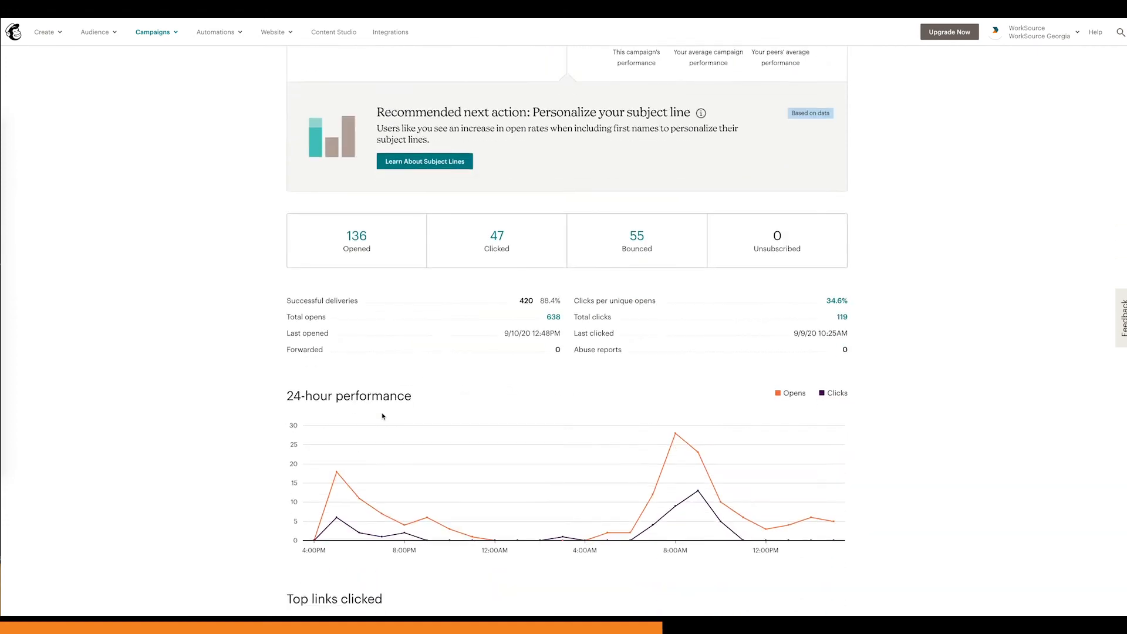
scroll(382, 416, down, 2)
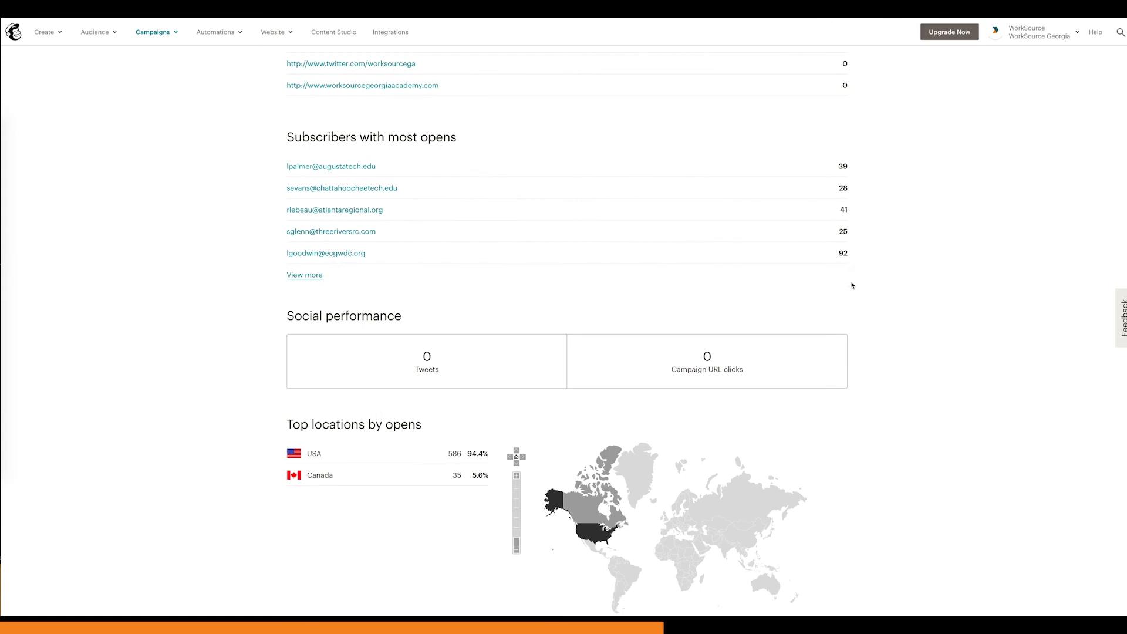
scroll(852, 285, down, 1)
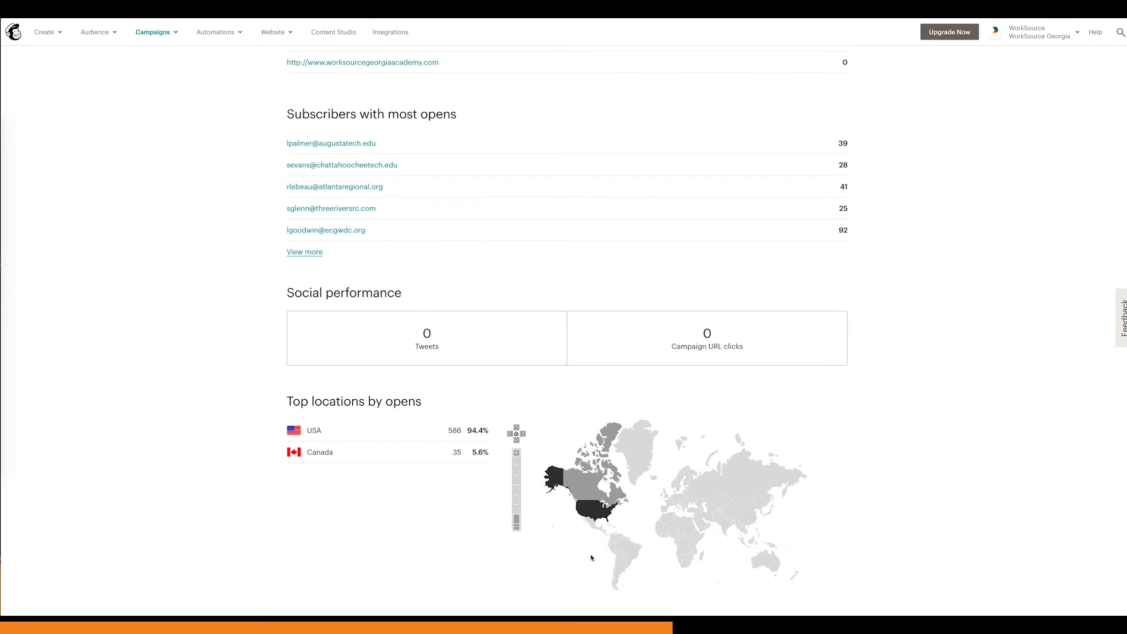
Step: Open the report's activity list of recipients who didn't open the campaign
scroll(591, 558, up, 10)
scroll(591, 558, up, 6)
scroll(592, 558, up, 4)
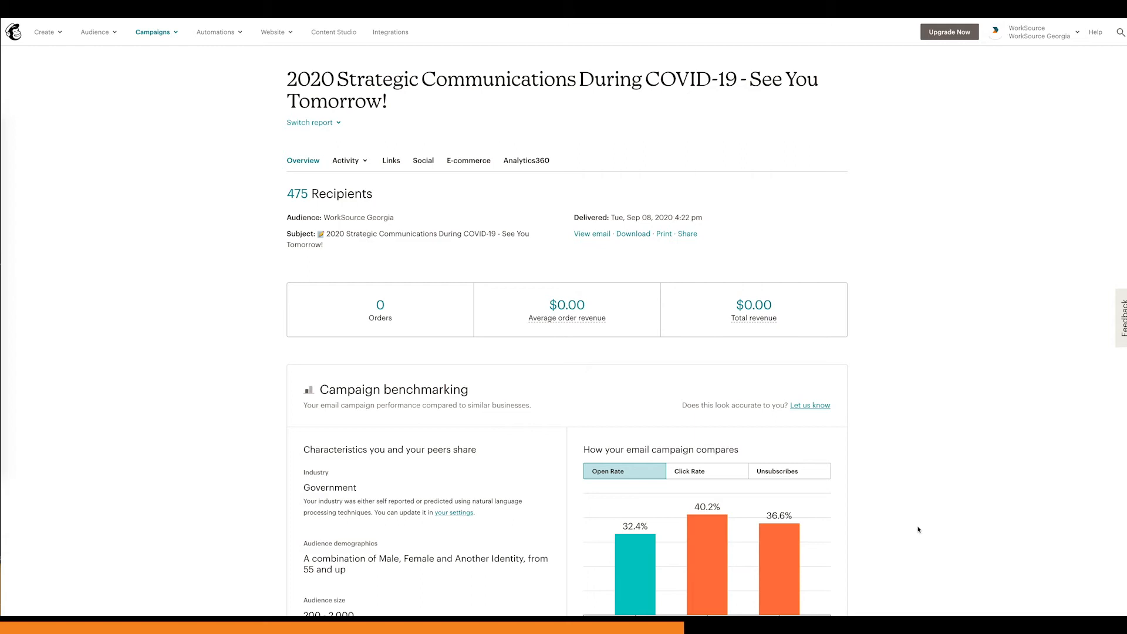
click(351, 165)
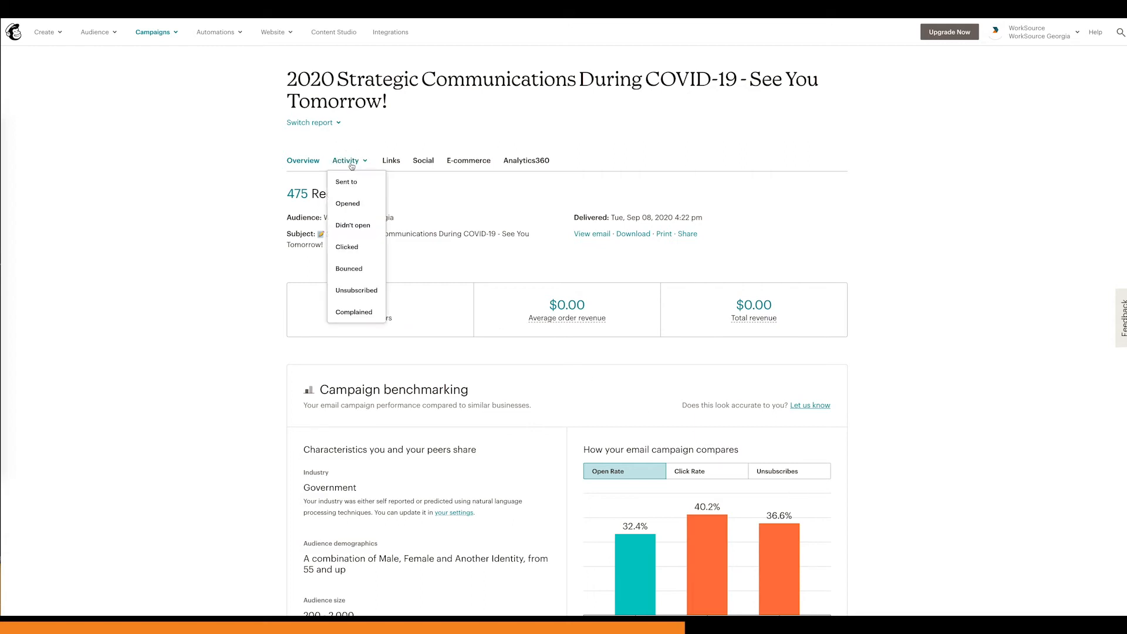
click(362, 229)
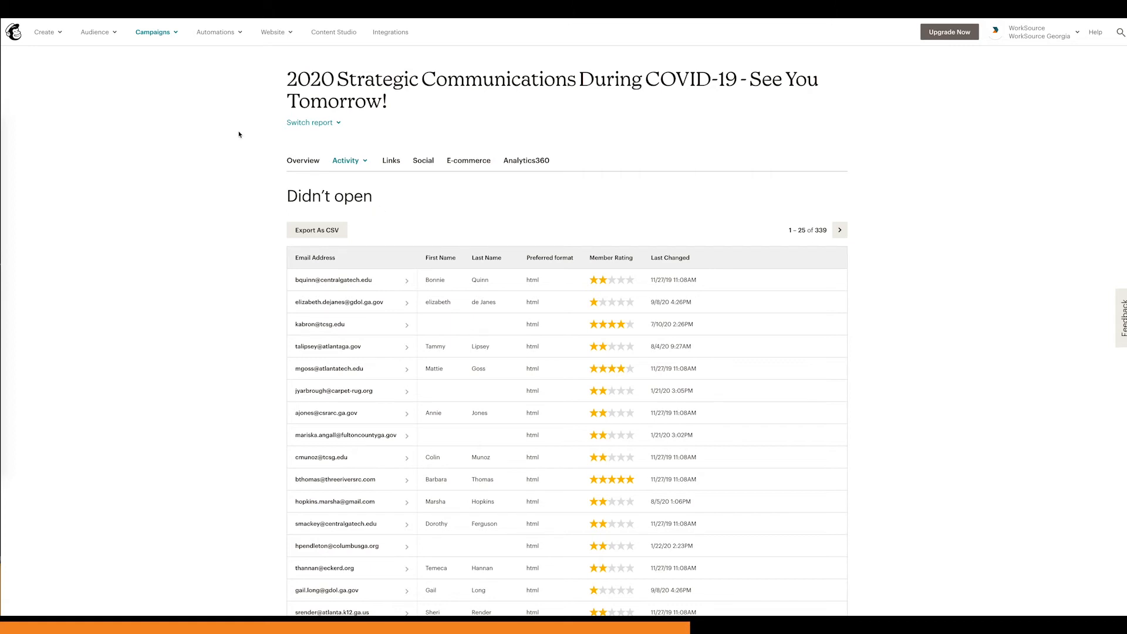
Step: Return to the list of all campaigns and reopen the report for "2020 Strategic Communications During COVID-19 - See You Tomorrow!"
click(164, 39)
click(169, 59)
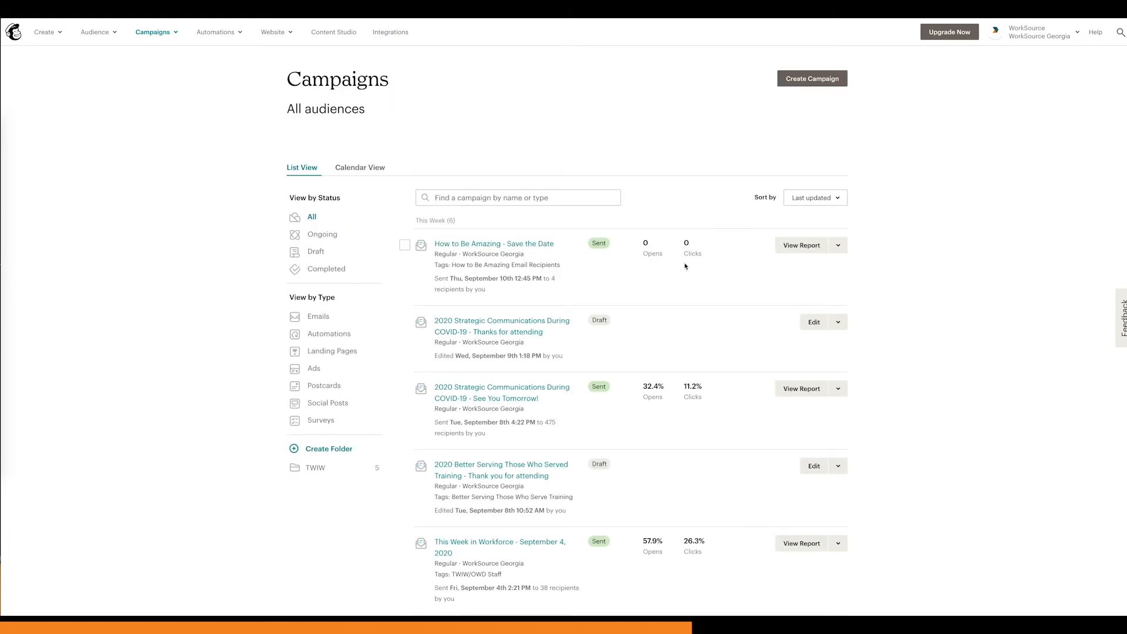
click(839, 389)
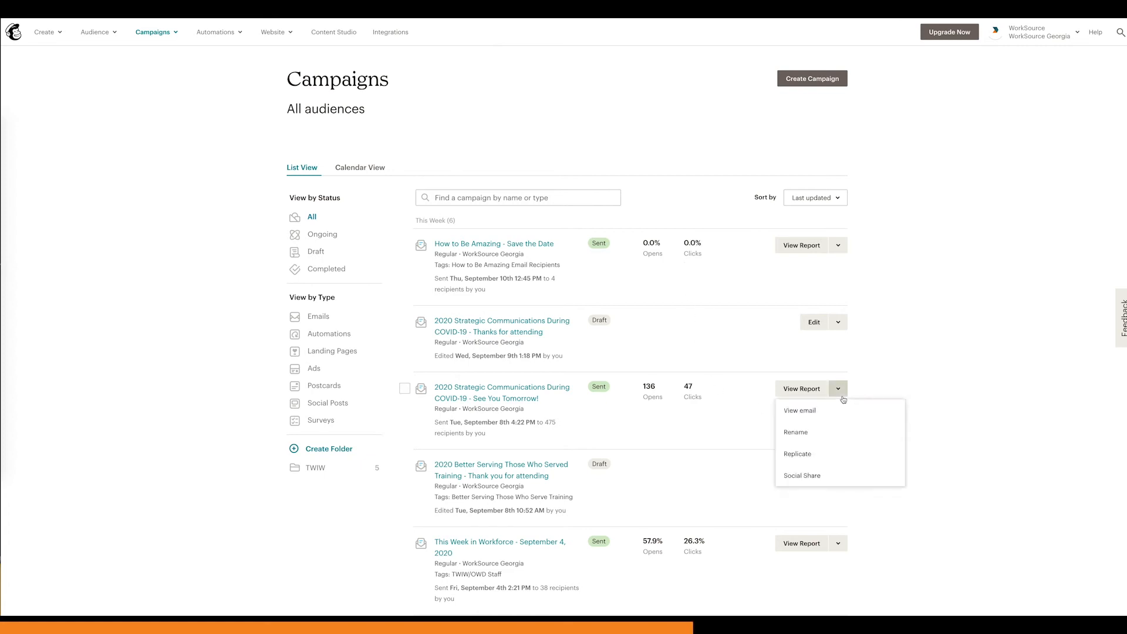
click(802, 388)
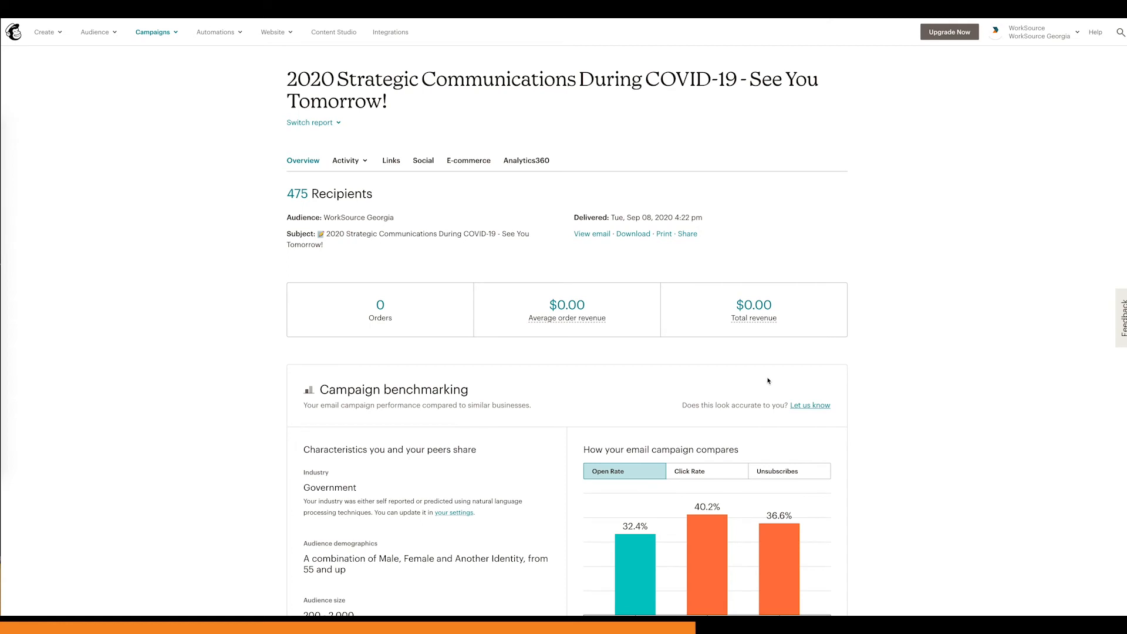
Step: Look over the reopened report's benchmarking, opened, clicked and bounced figures, and recipient summary
scroll(767, 381, down, 1)
scroll(768, 380, up, 1)
scroll(637, 375, down, 8)
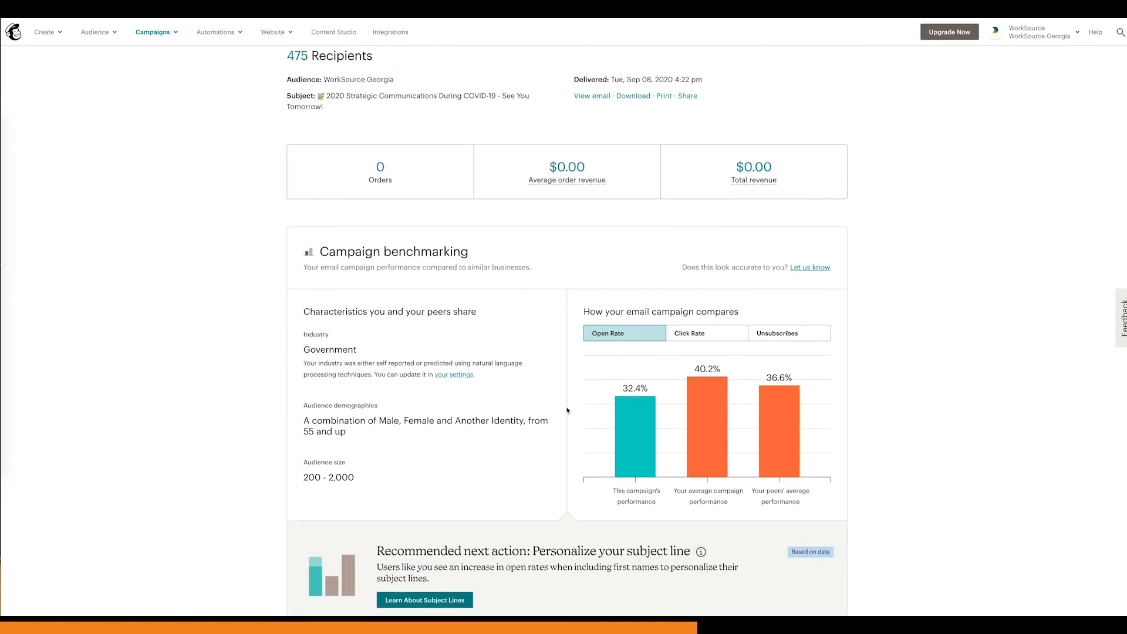
scroll(567, 410, down, 2)
scroll(566, 410, up, 4)
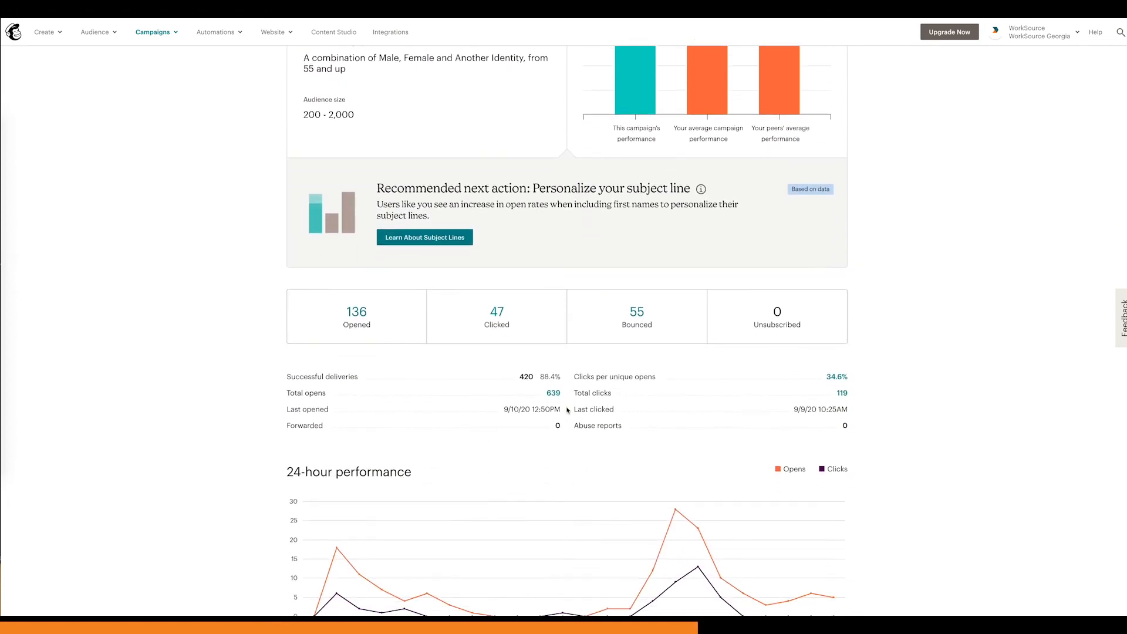
scroll(567, 410, up, 4)
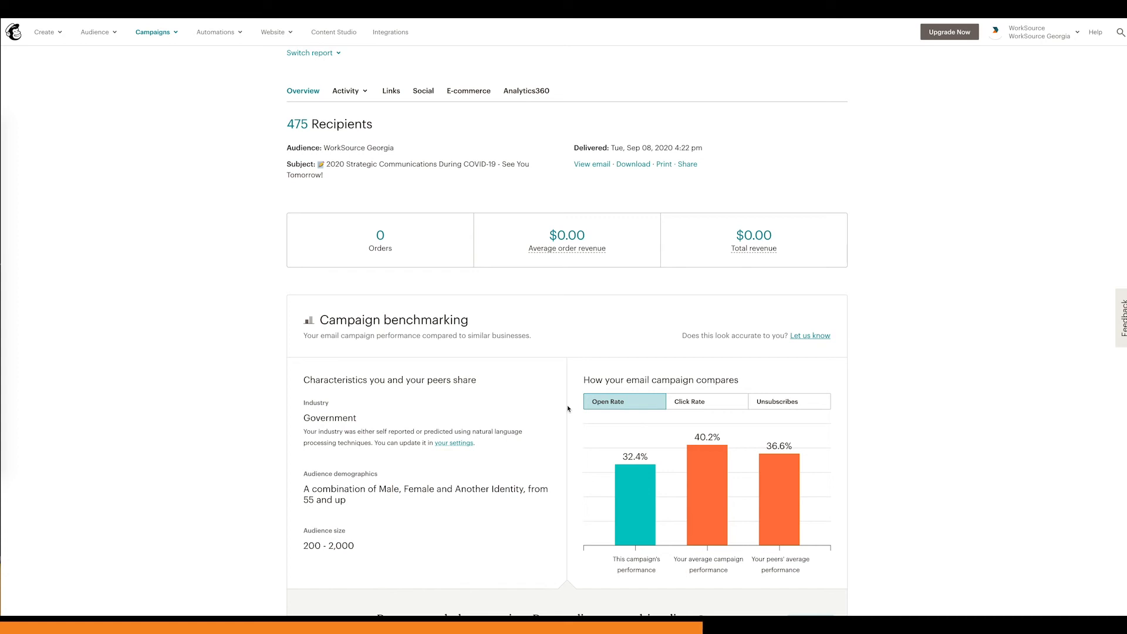
scroll(568, 409, up, 2)
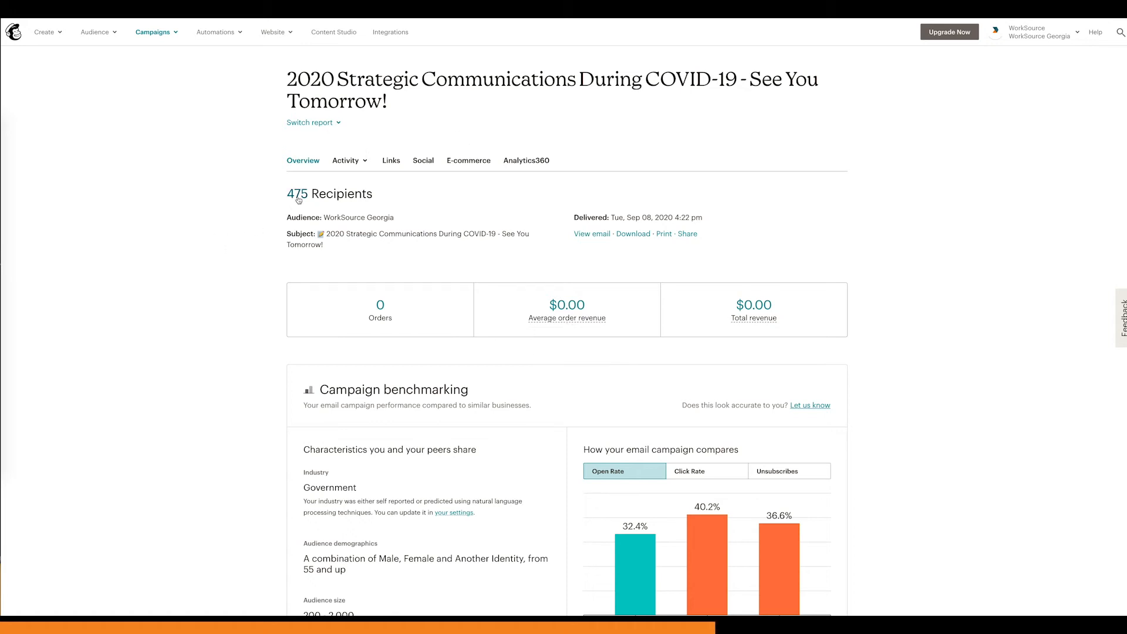
Step: Open the report's sharing form, inspect its viewer and password fields, and close it without sharing
click(688, 235)
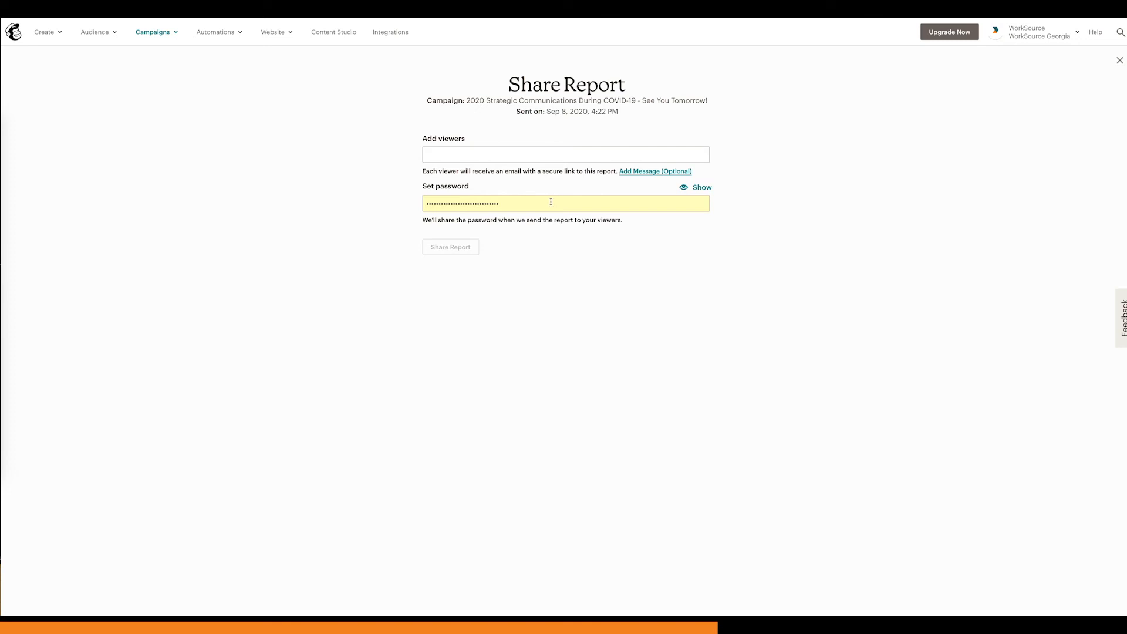
click(517, 203)
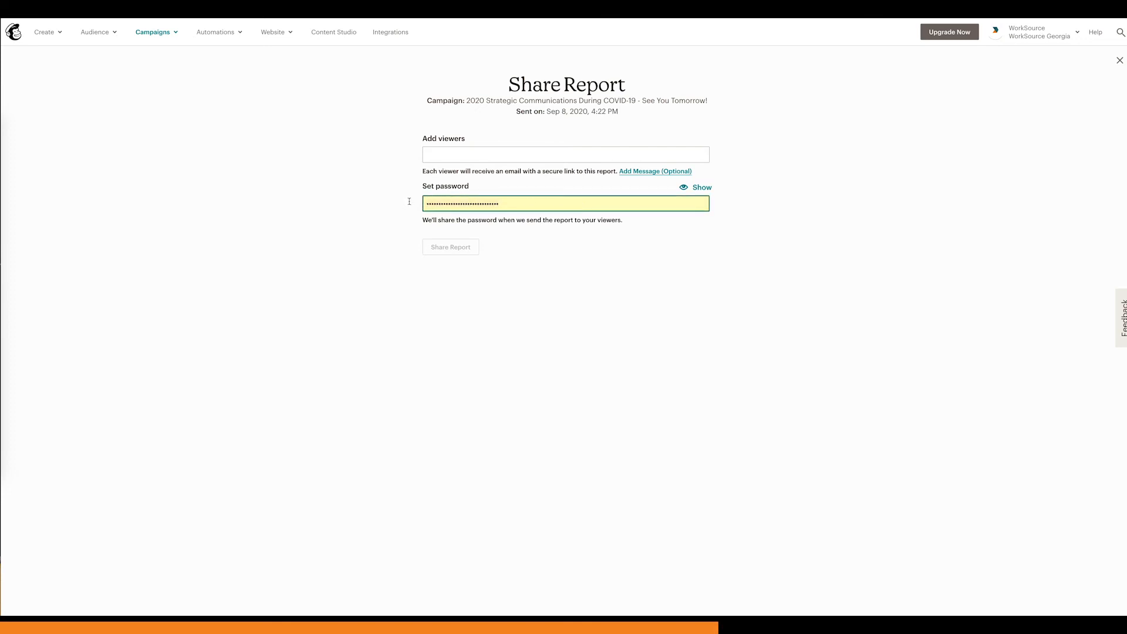
click(646, 286)
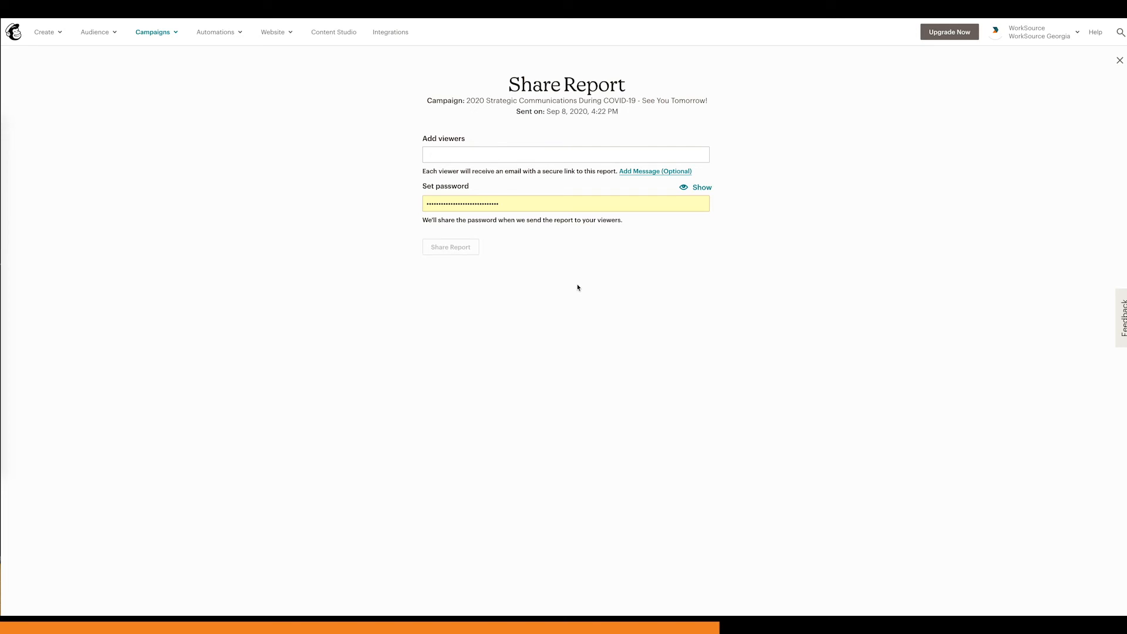
click(1120, 61)
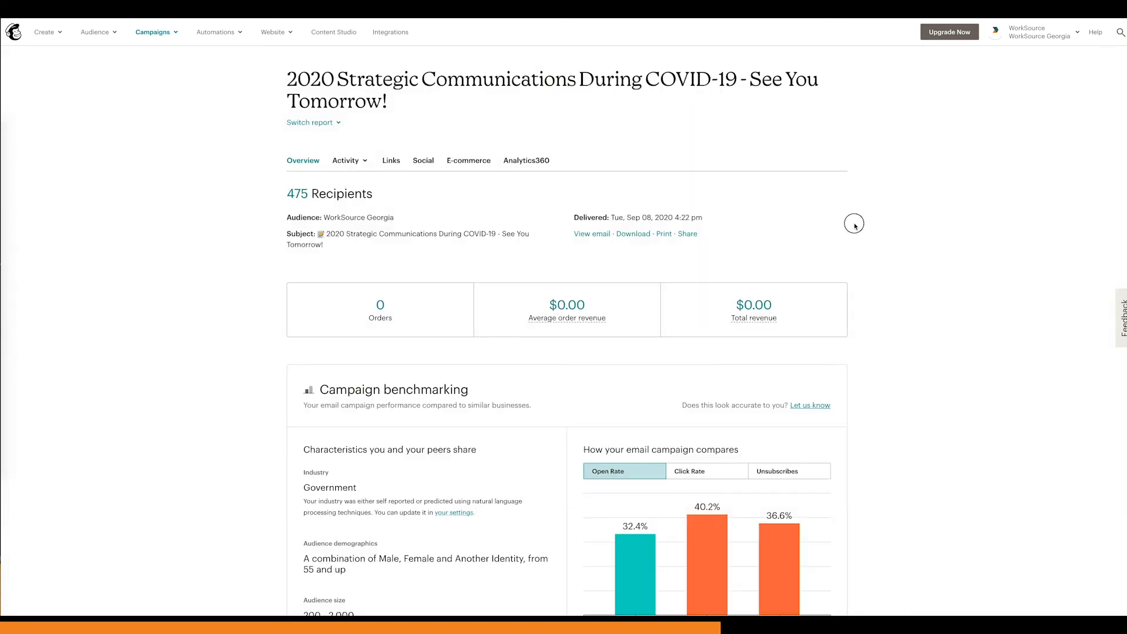
Step: Return to the list of all campaigns and replicate the "How to Be Amazing - Save the Date" campaign
click(153, 32)
click(172, 61)
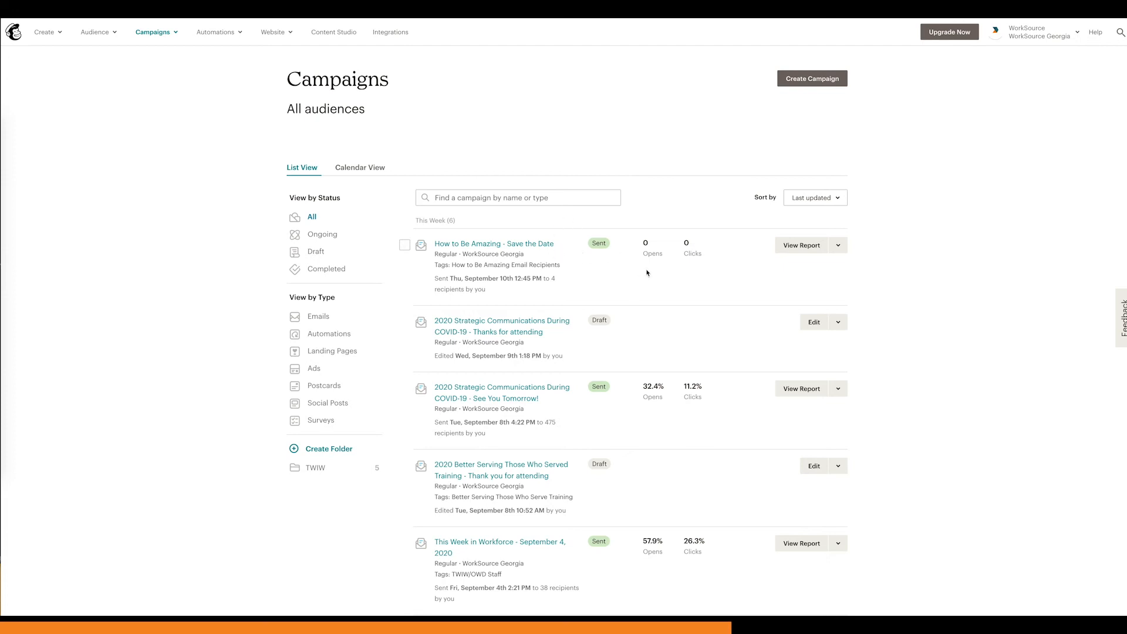
click(840, 248)
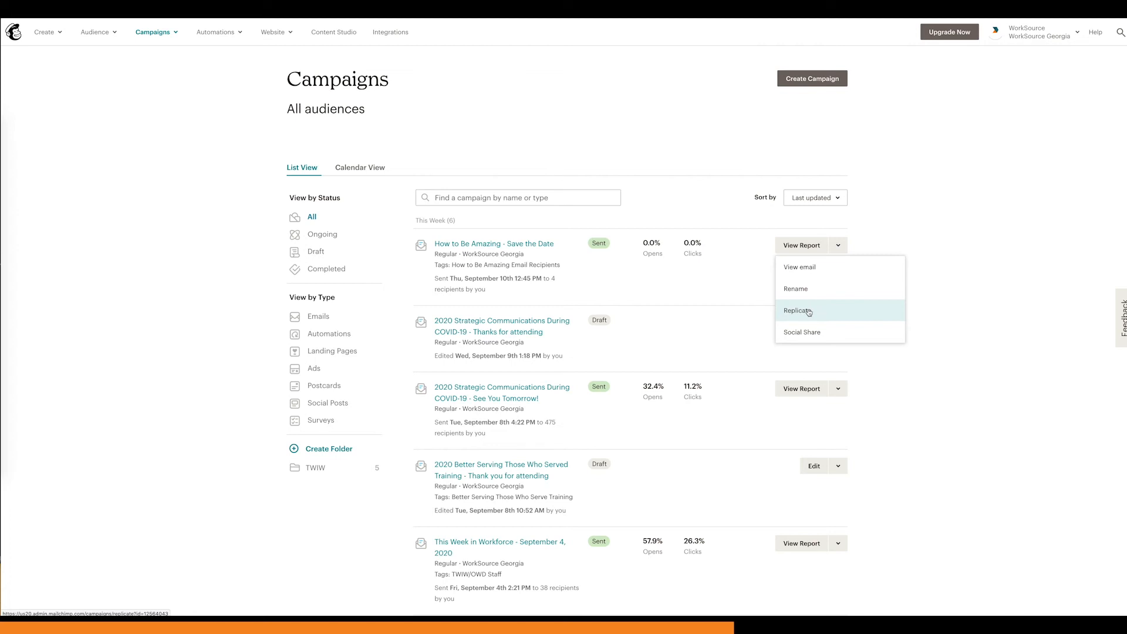
click(809, 312)
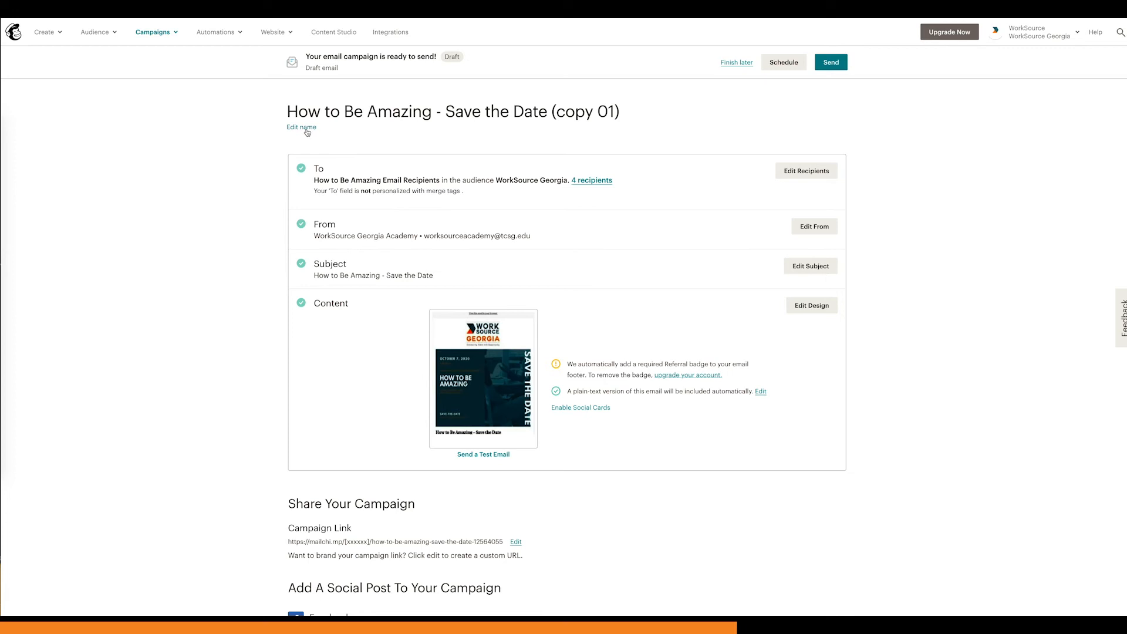
Step: Rename the copied campaign "How to Be Amazing - Register Now" and save the name
click(626, 113)
drag(626, 113, 551, 113)
click(479, 133)
click(313, 128)
drag(364, 109, 477, 112)
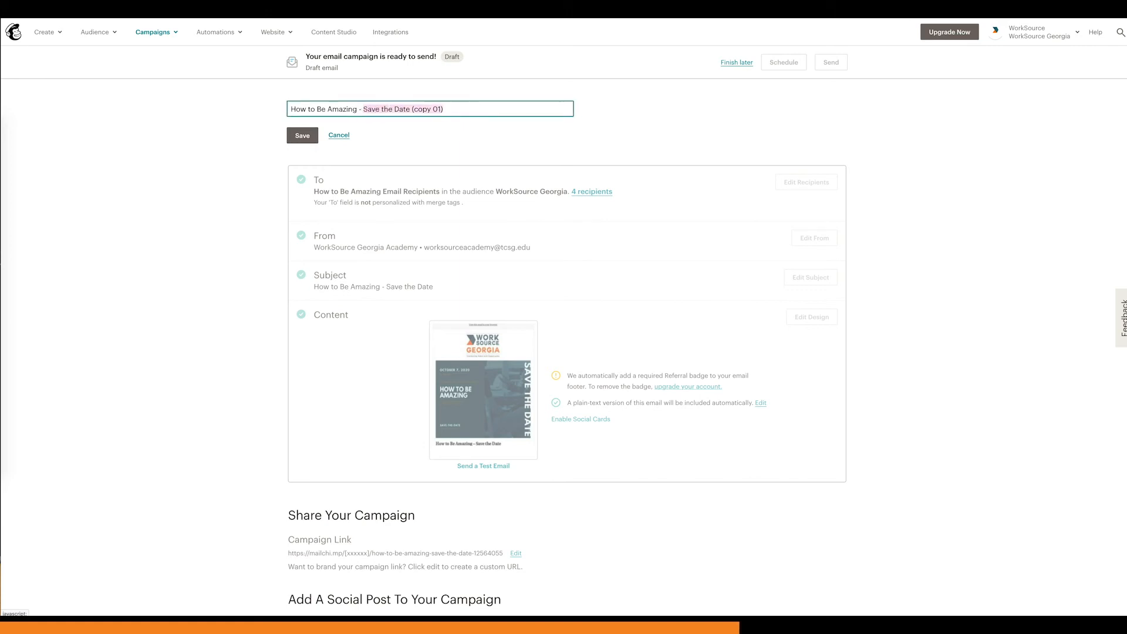
text(Register Now)
click(301, 137)
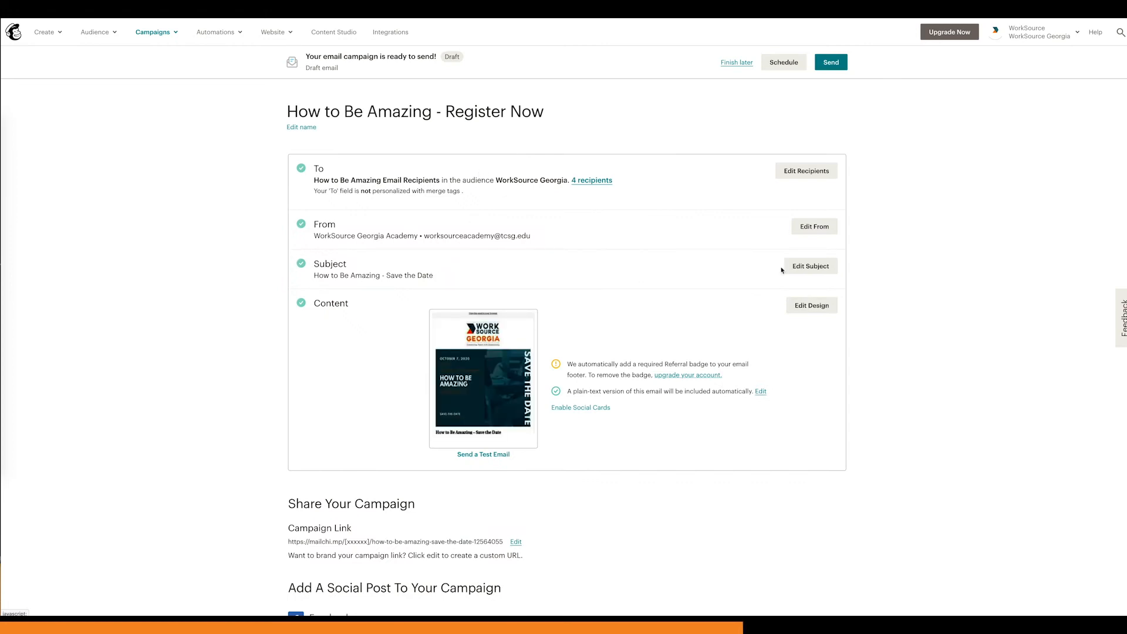
Step: Change the campaign's subject line to "How to Be Amazing - Register Now" and save it
click(815, 271)
click(387, 320)
drag(385, 320, 451, 321)
text(Register Now)
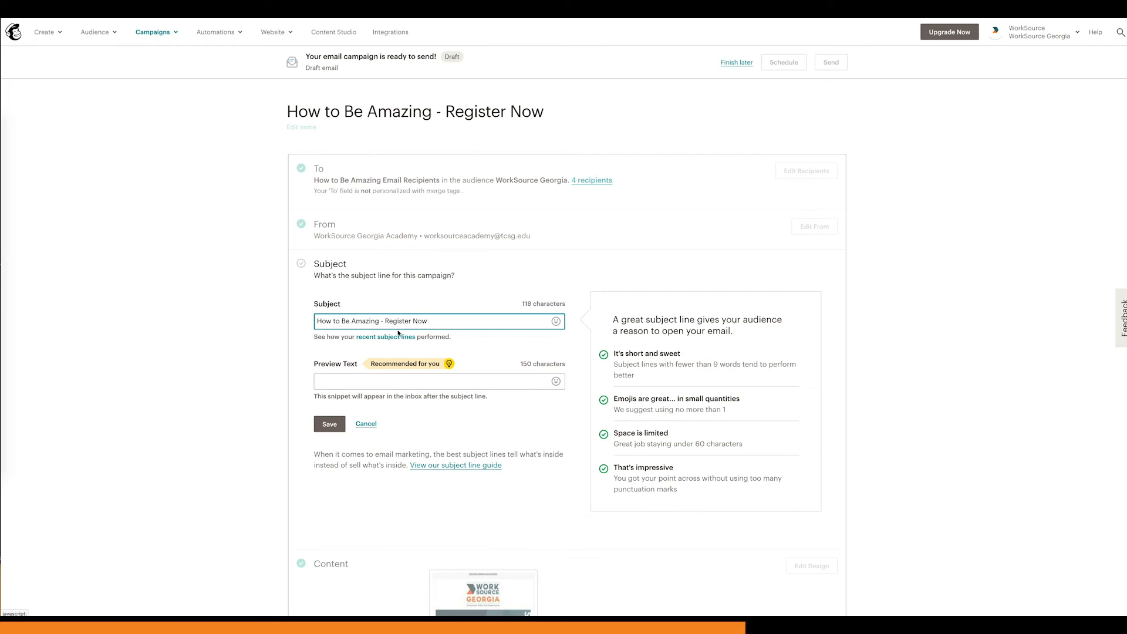
click(333, 426)
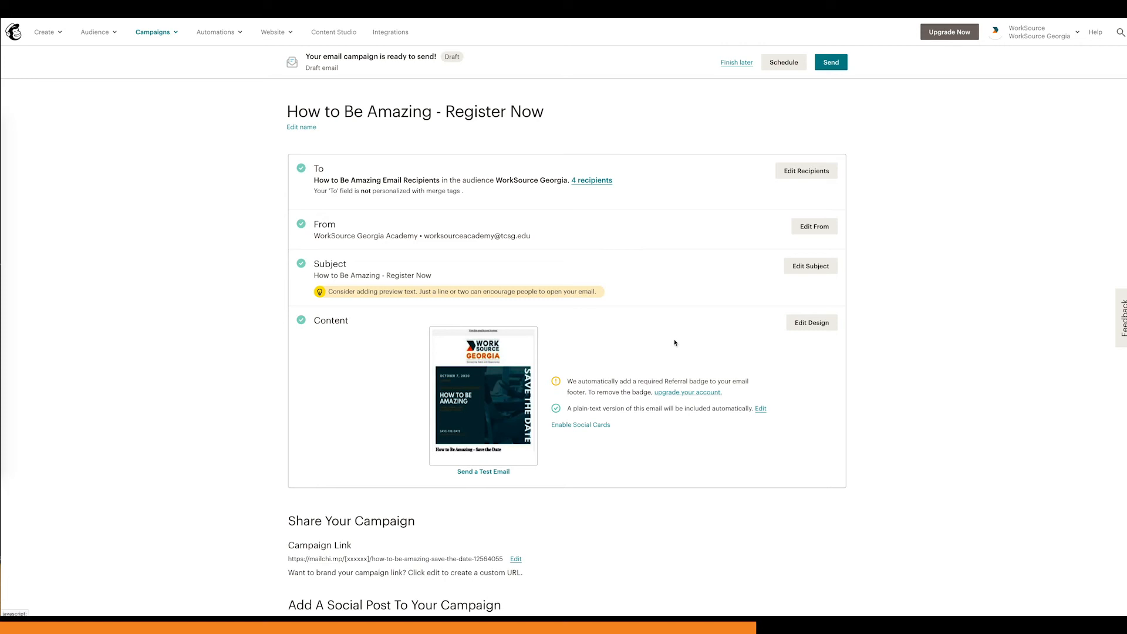
Step: Open the email design and replace the banner with the uploaded file "How to Be Amazing Register Now Image.png"
click(812, 323)
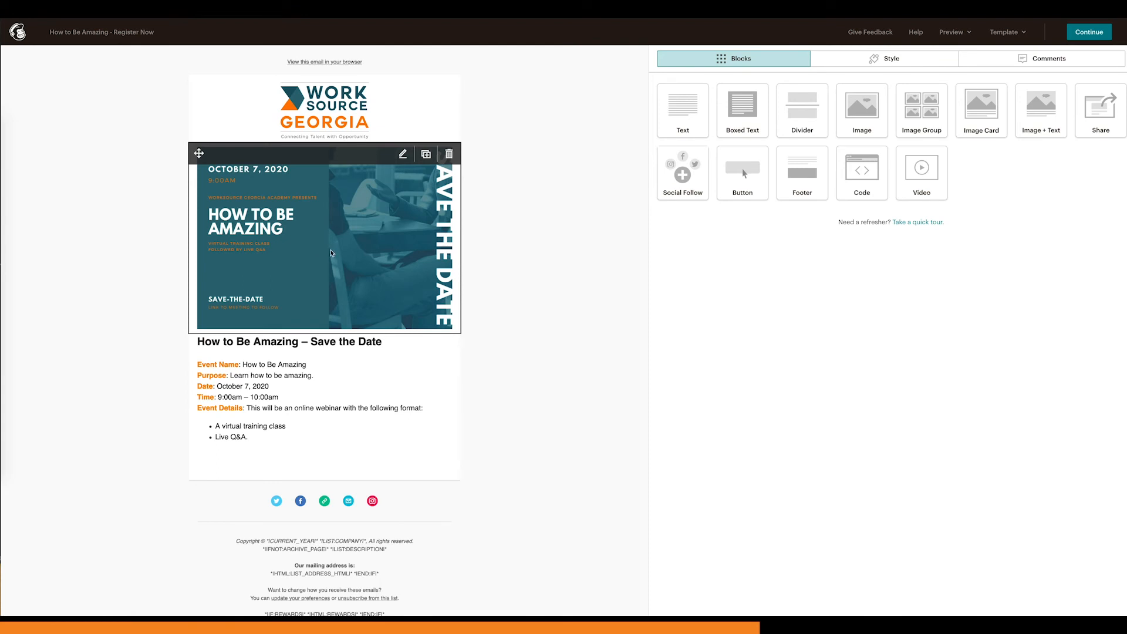
click(332, 241)
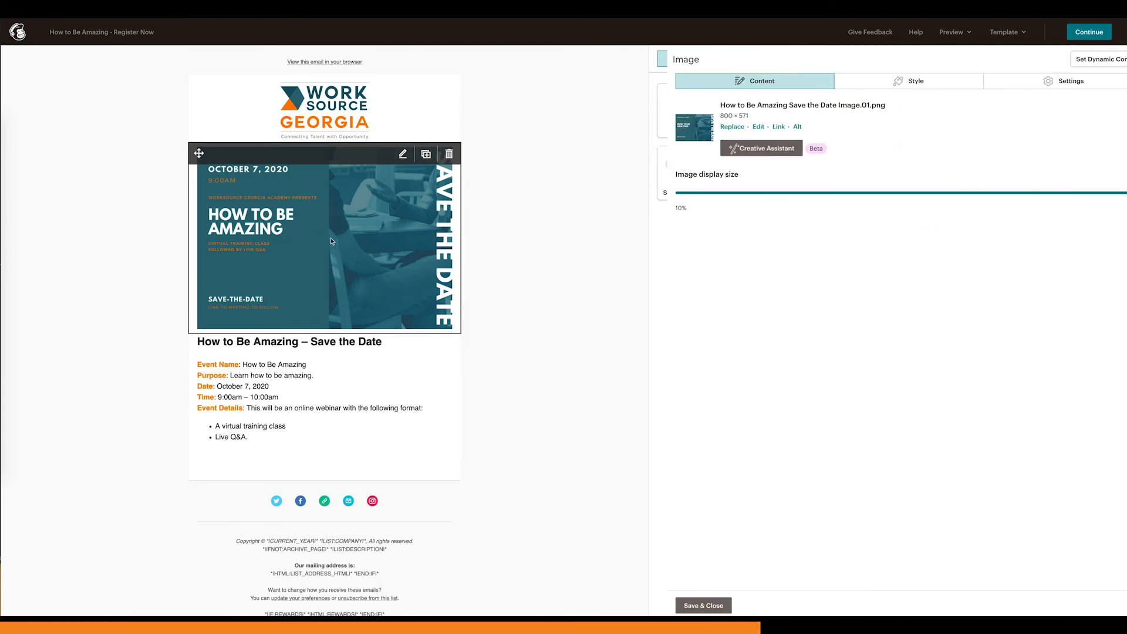
click(712, 131)
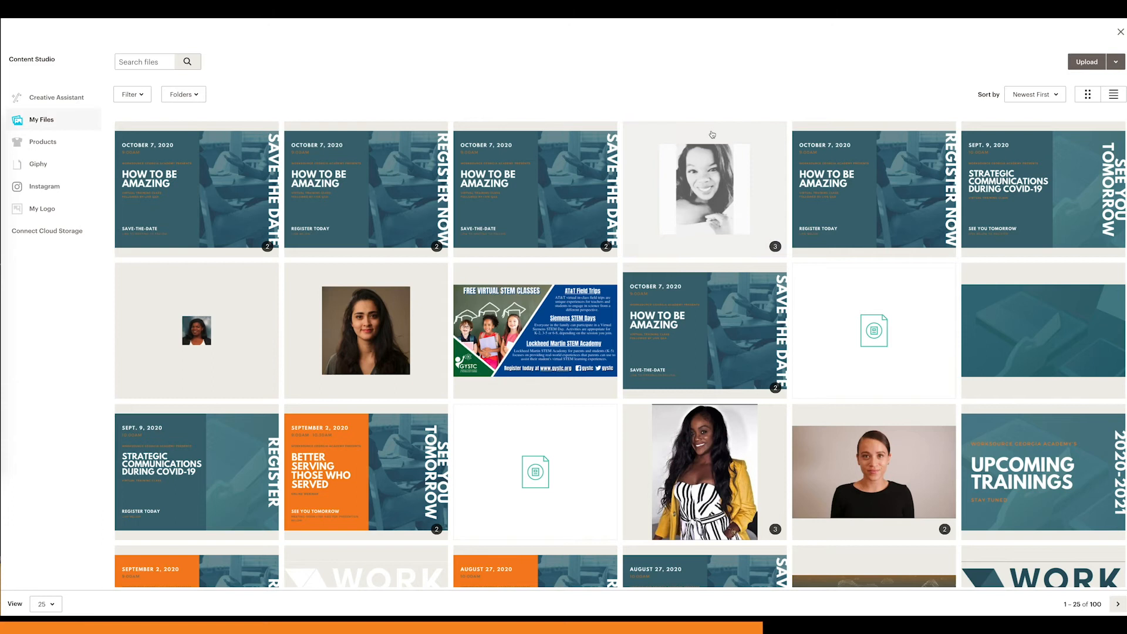
click(1087, 63)
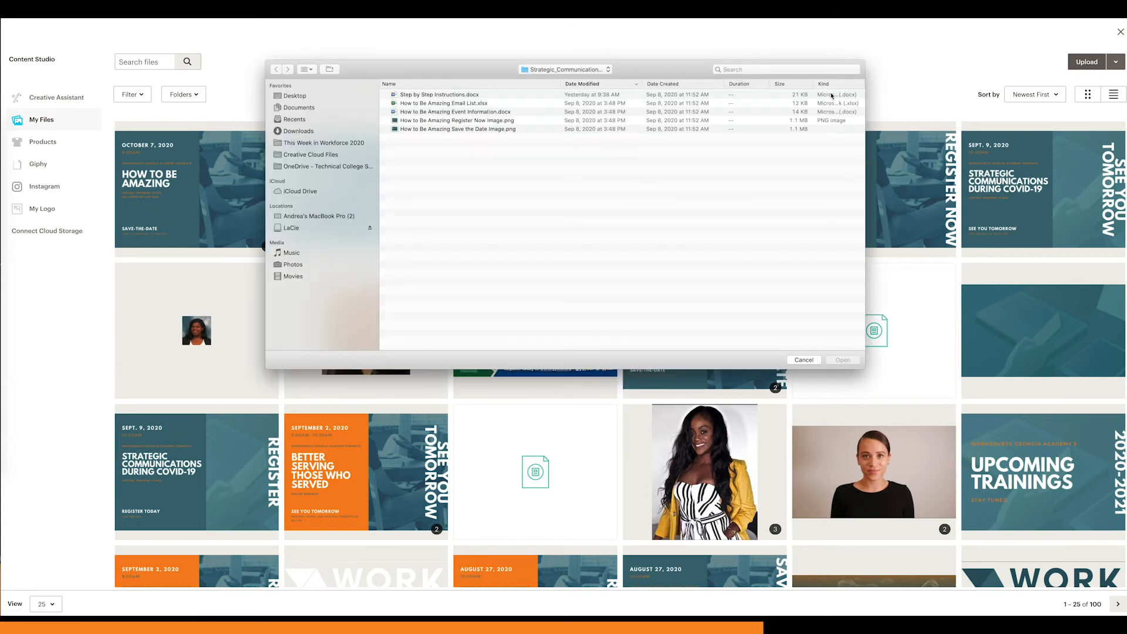
click(489, 122)
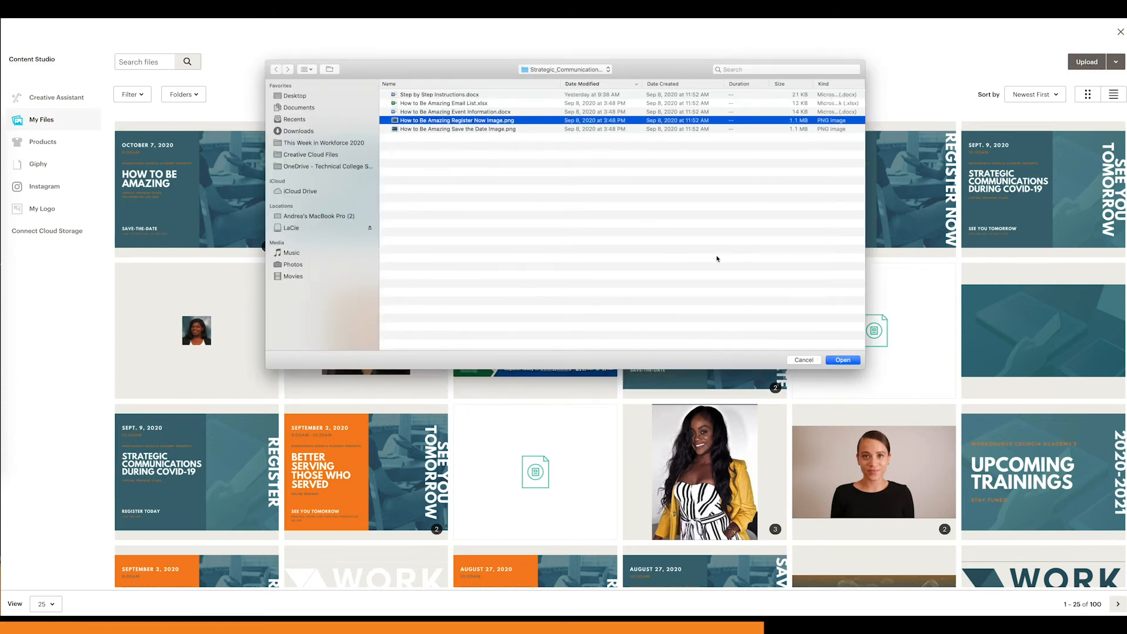
click(839, 357)
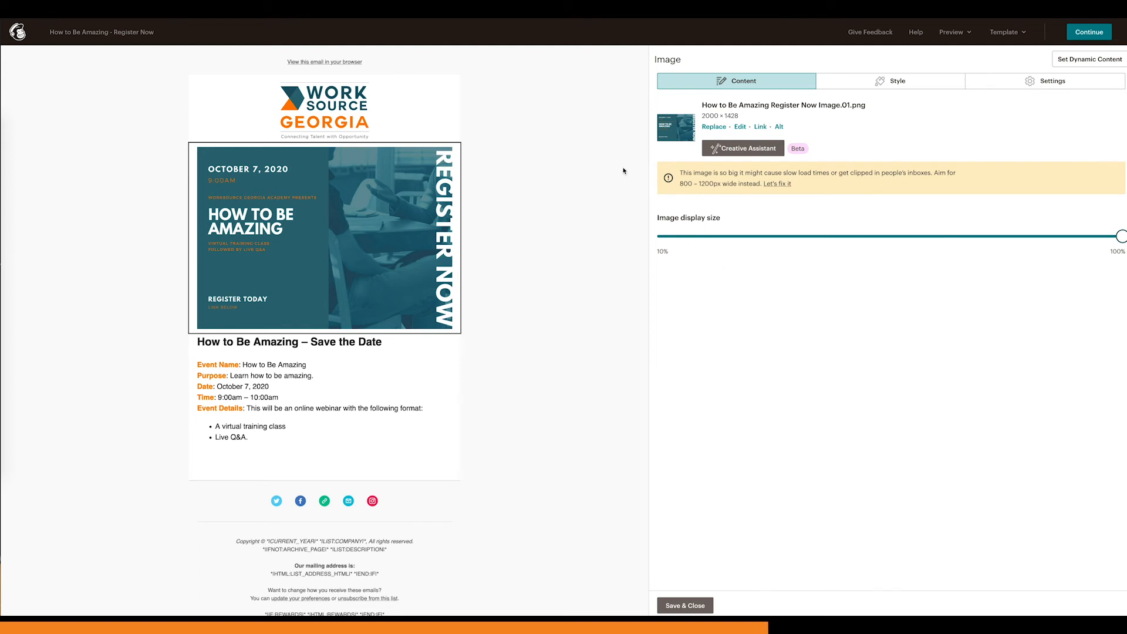
Step: Resize the new banner image to 800 pixels wide with locked dimensions, then save and close the image block
click(781, 185)
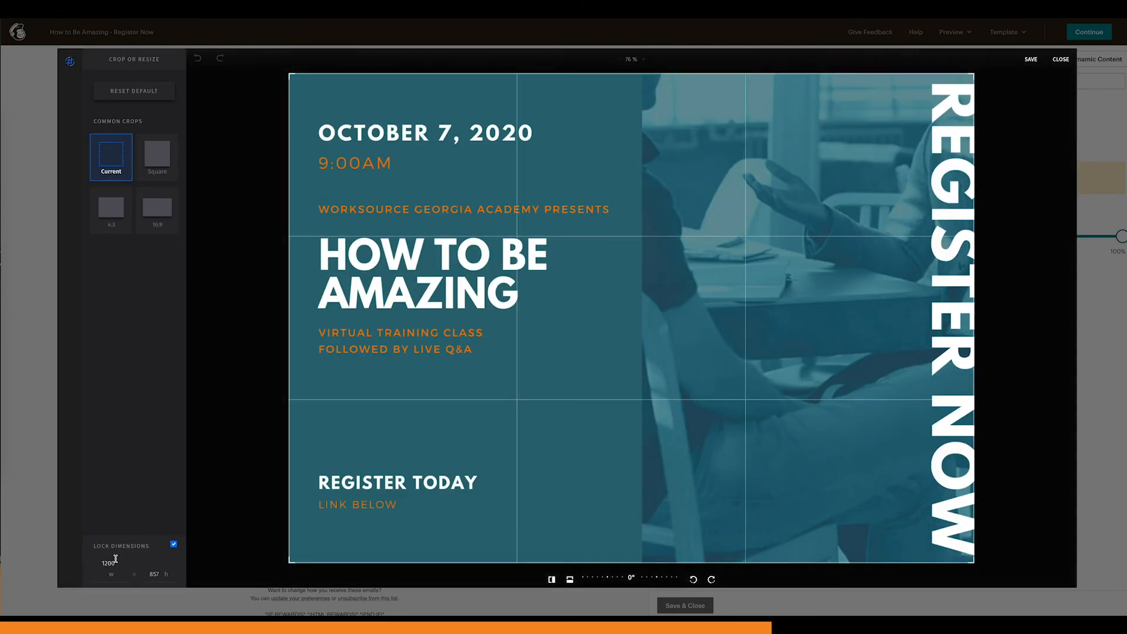
click(100, 561)
text(800)
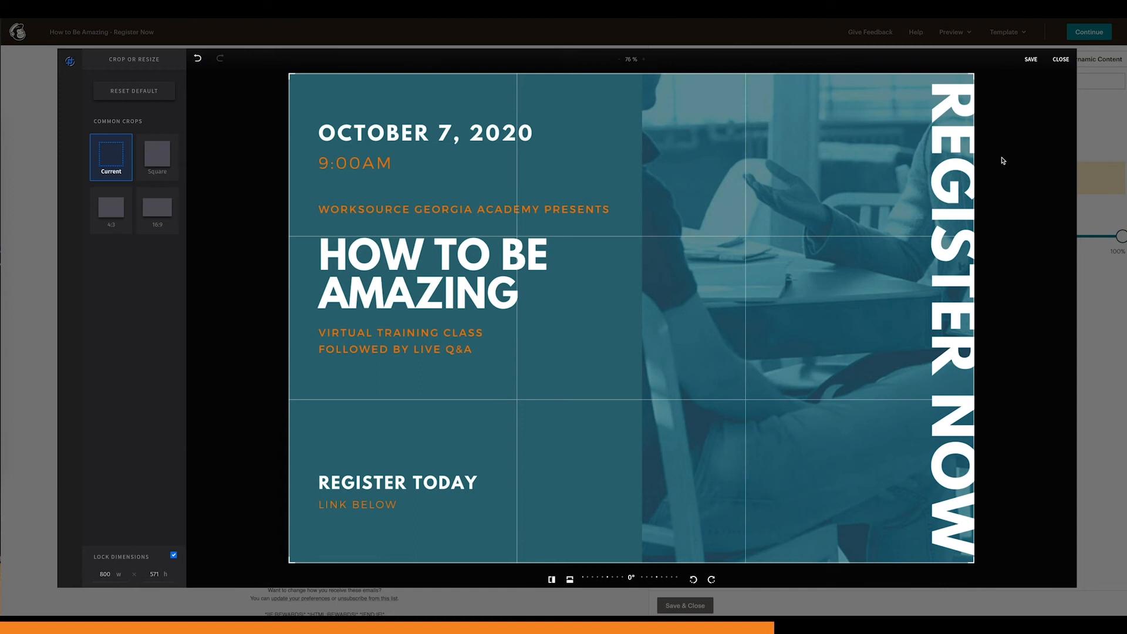
click(1030, 61)
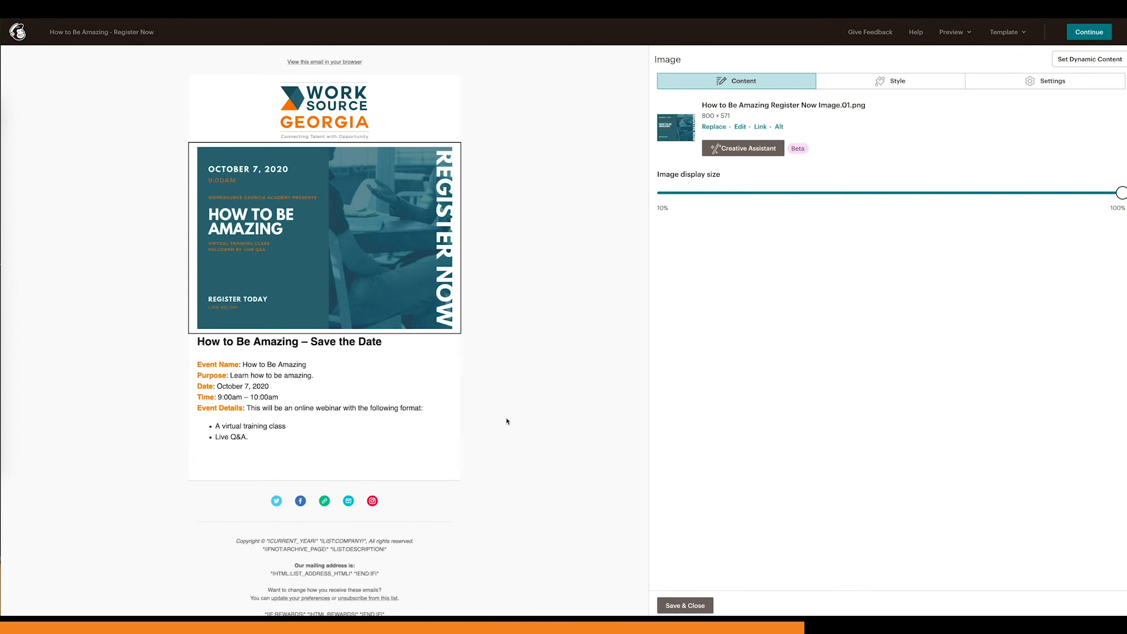
scroll(508, 421, down, 1)
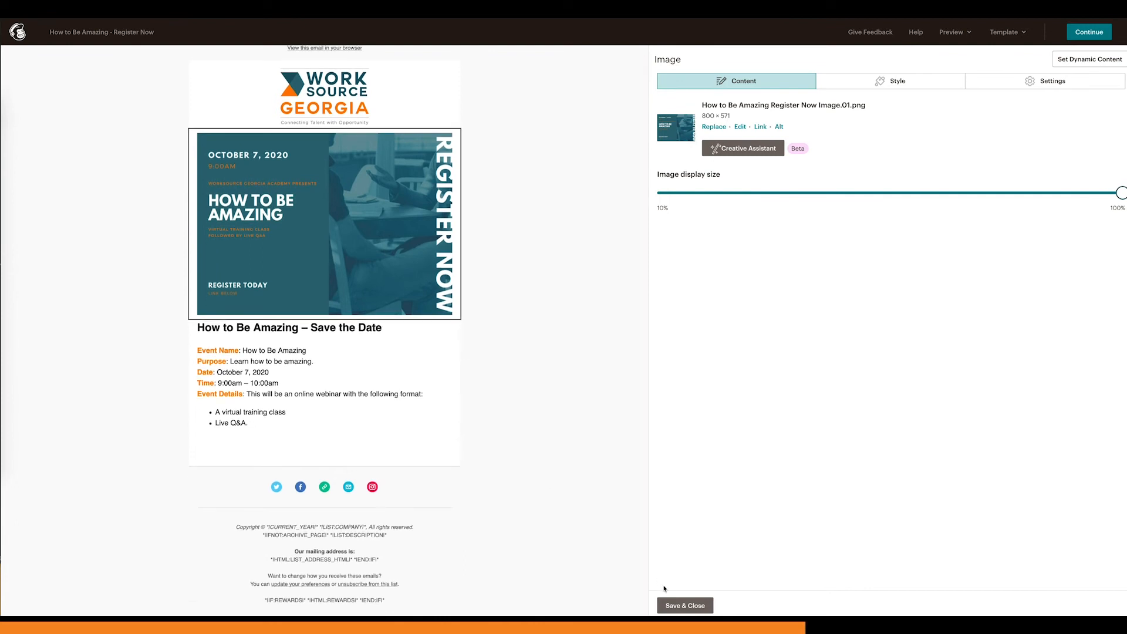
click(684, 606)
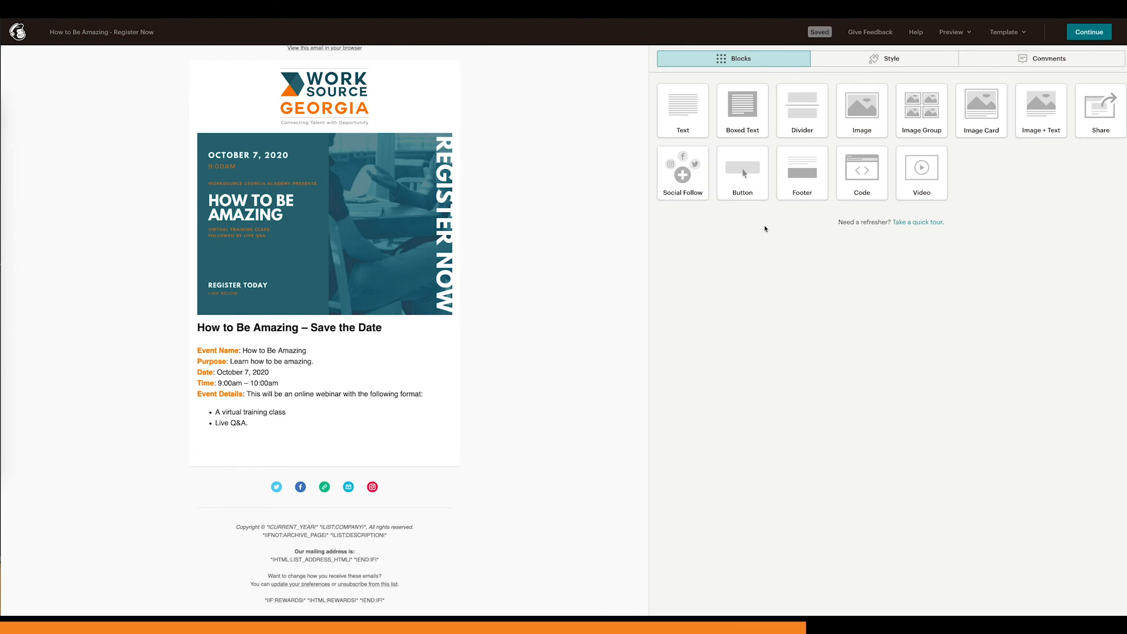
Step: Add a button block below the event details and set its text to "Register Now"
drag(742, 178, 358, 458)
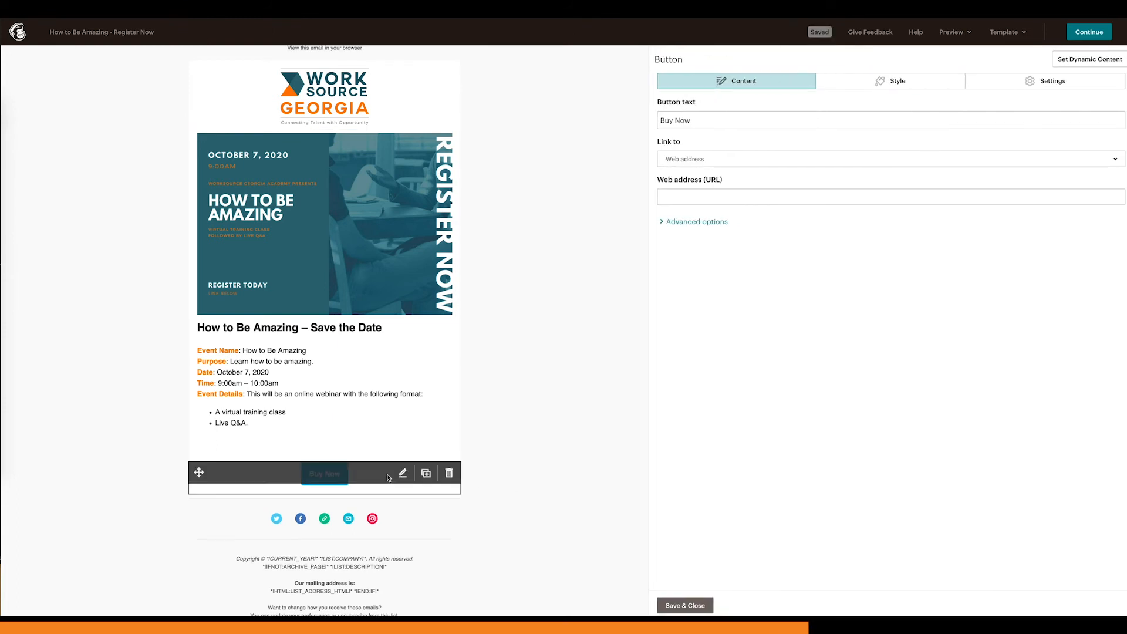
drag(696, 120, 643, 122)
text(Register Now)
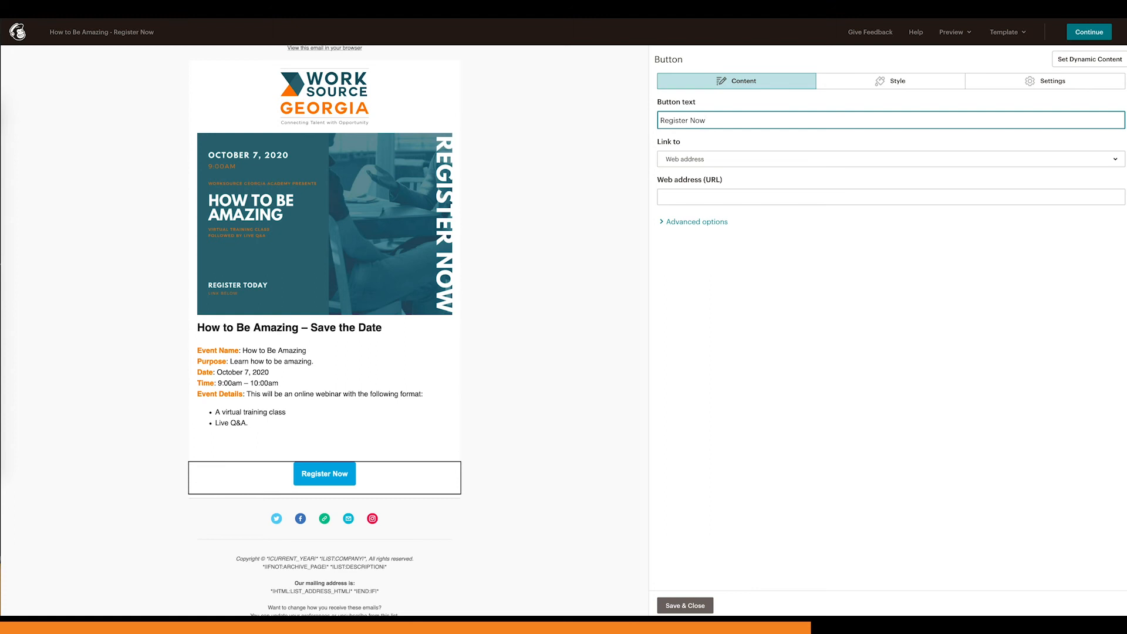
click(720, 245)
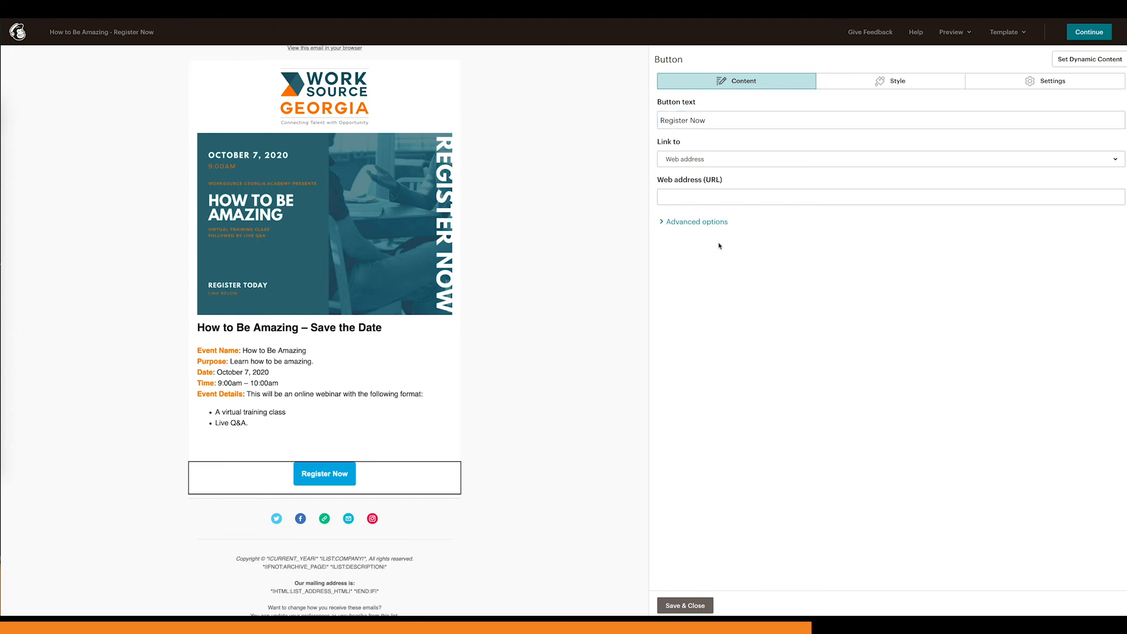
Step: Set the Register Now button's background colour to #f58220 and save the block
mouse_move(366, 479)
click(853, 86)
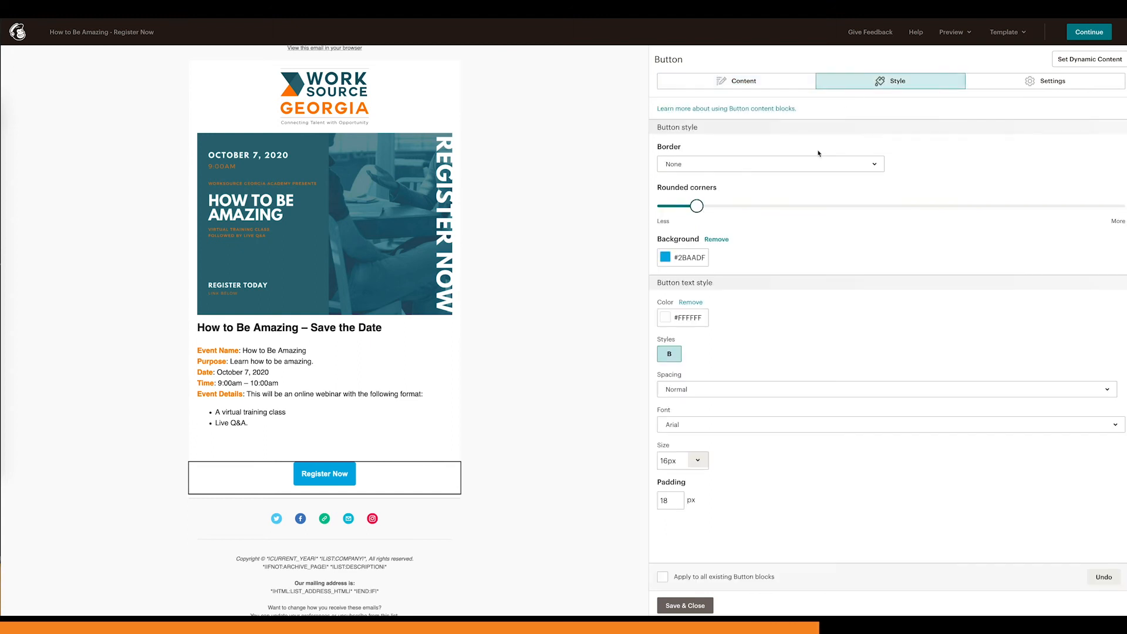
click(703, 257)
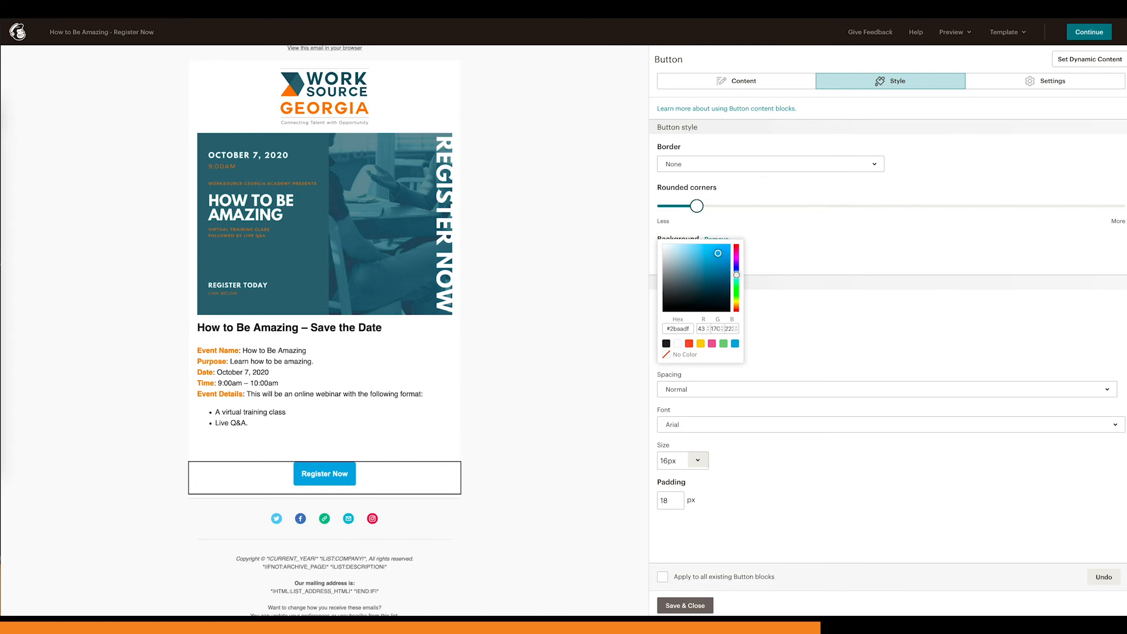
double_click(681, 328)
text(f58220)
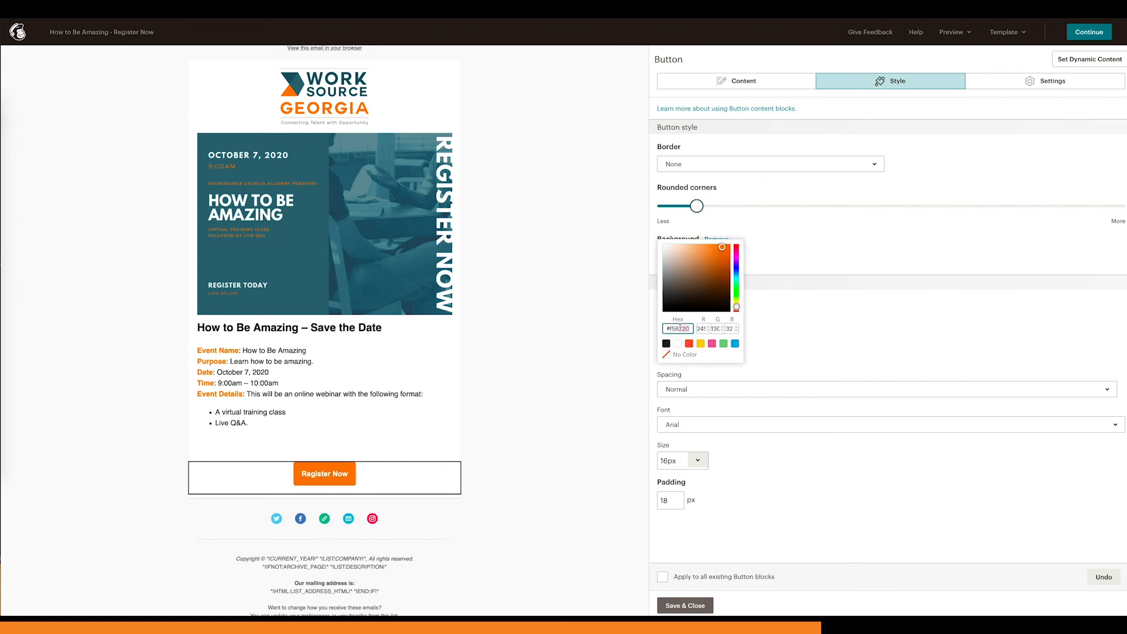
click(764, 330)
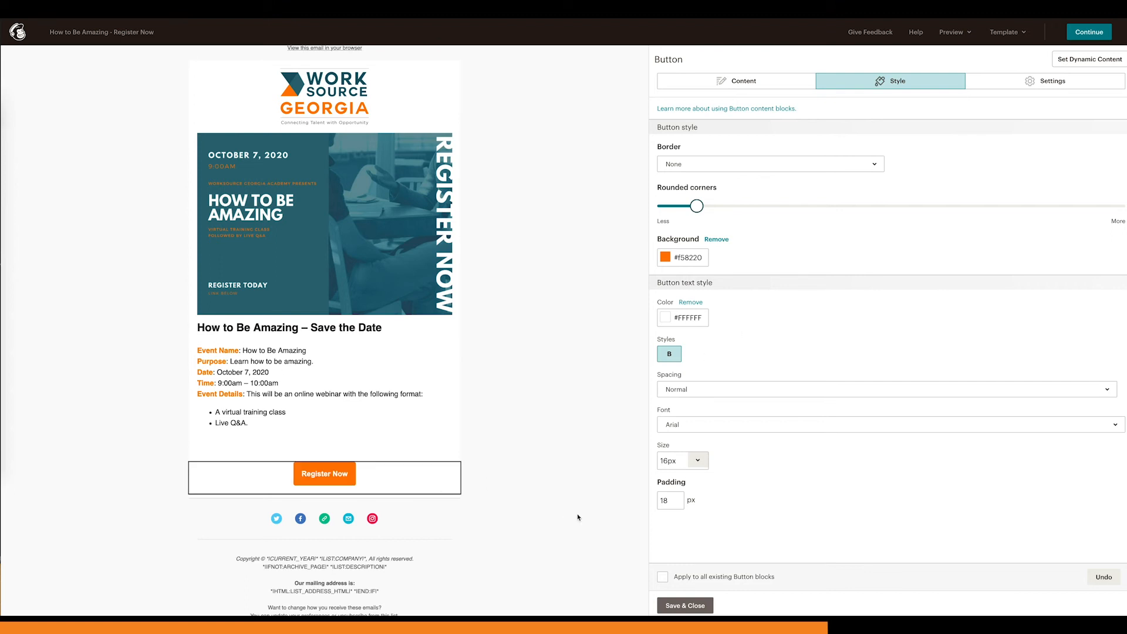
click(684, 606)
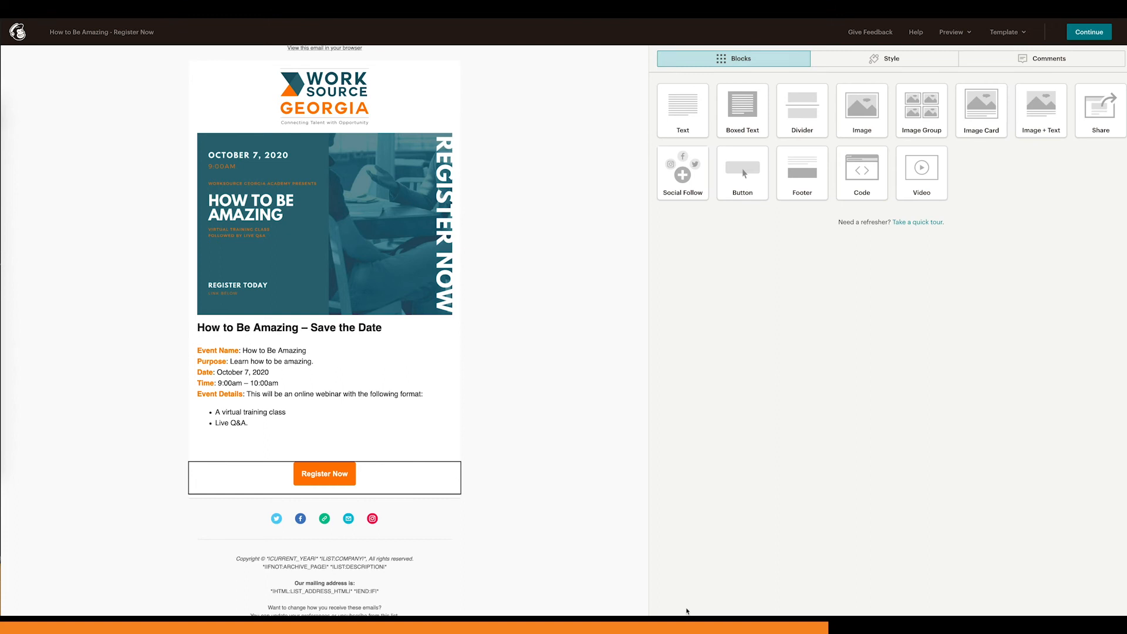
Step: Reopen the Register Now button block and start editing its web address
click(376, 475)
click(728, 199)
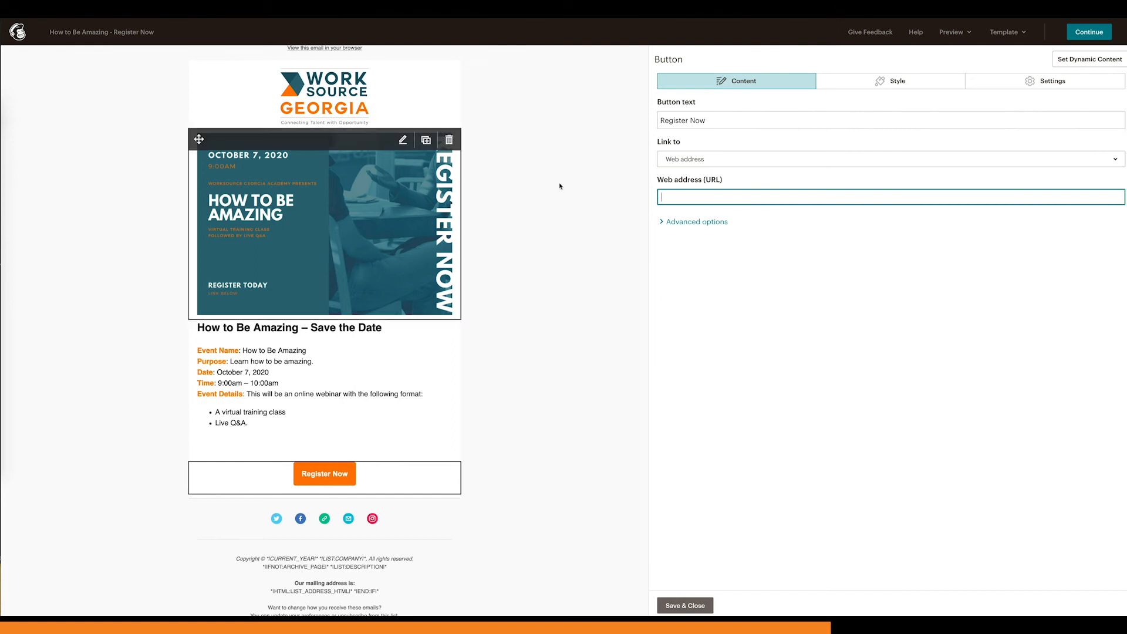
drag(662, 180, 742, 180)
click(723, 199)
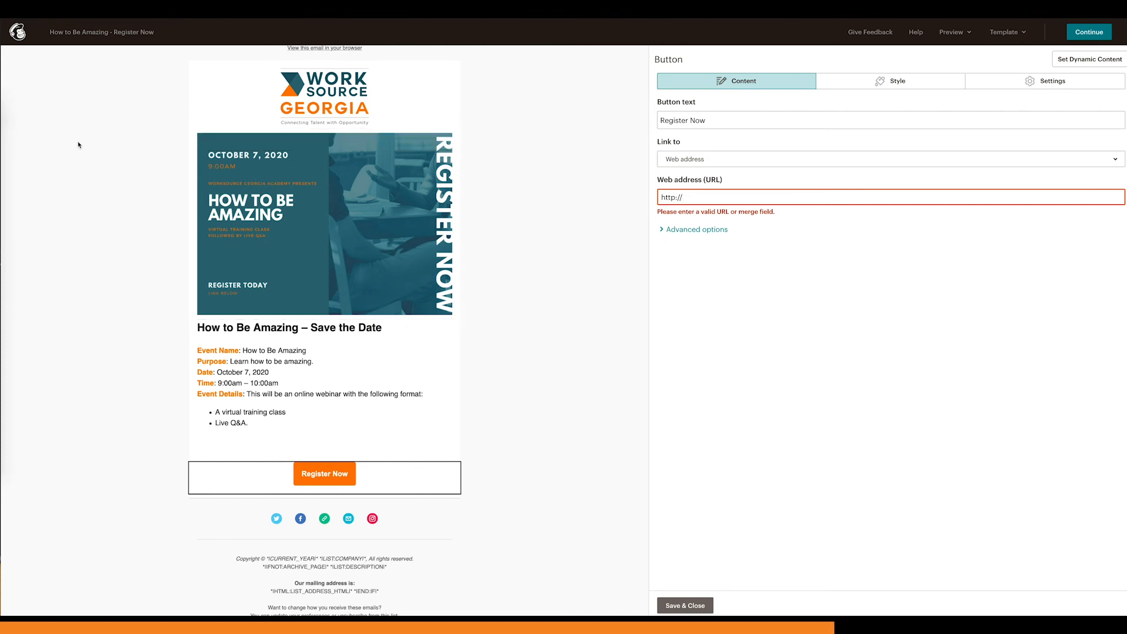
Step: Switch to Finder and open "Step by Step Instructions + Google Form Link.docx" from the LaCie drive's Training Materials folder, bringing the document forward
mouse_move(12, 121)
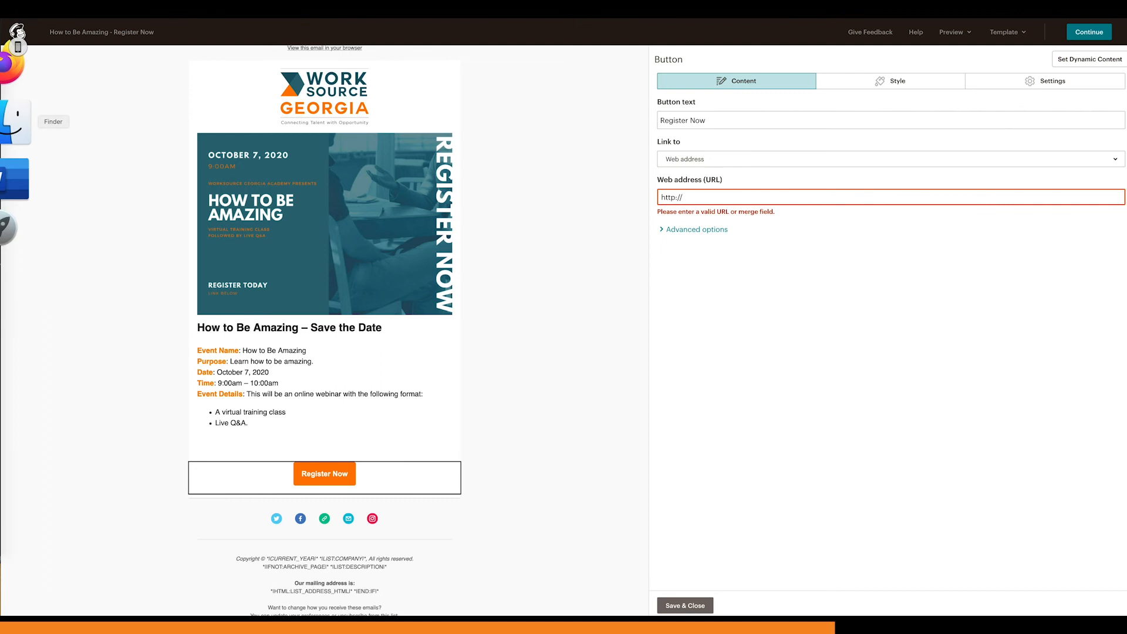
click(15, 122)
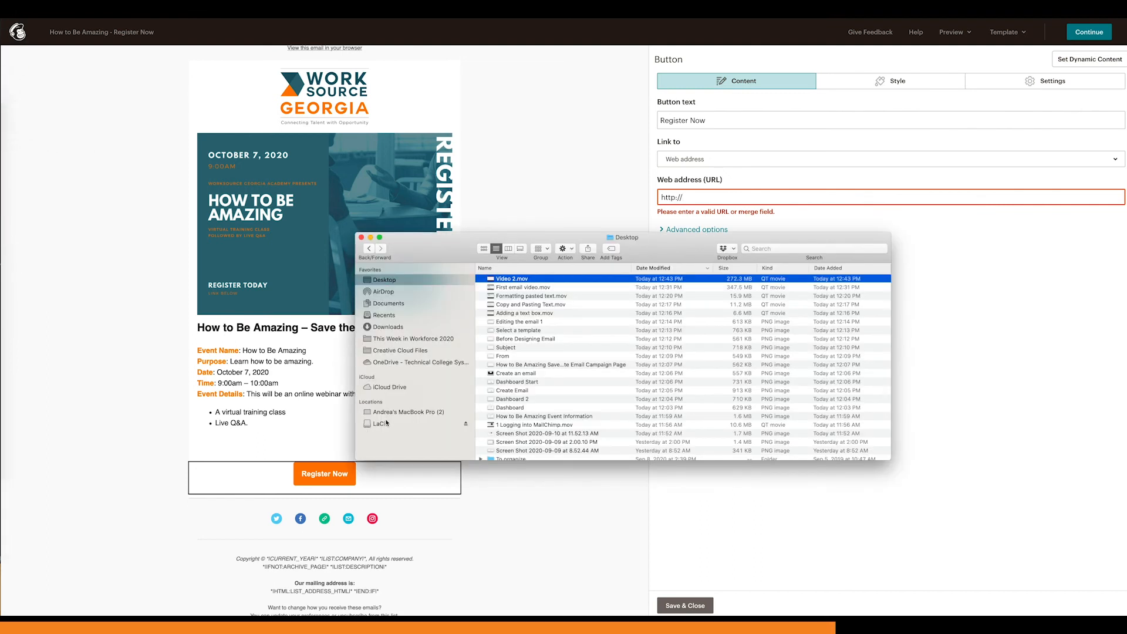
click(388, 423)
double_click(593, 296)
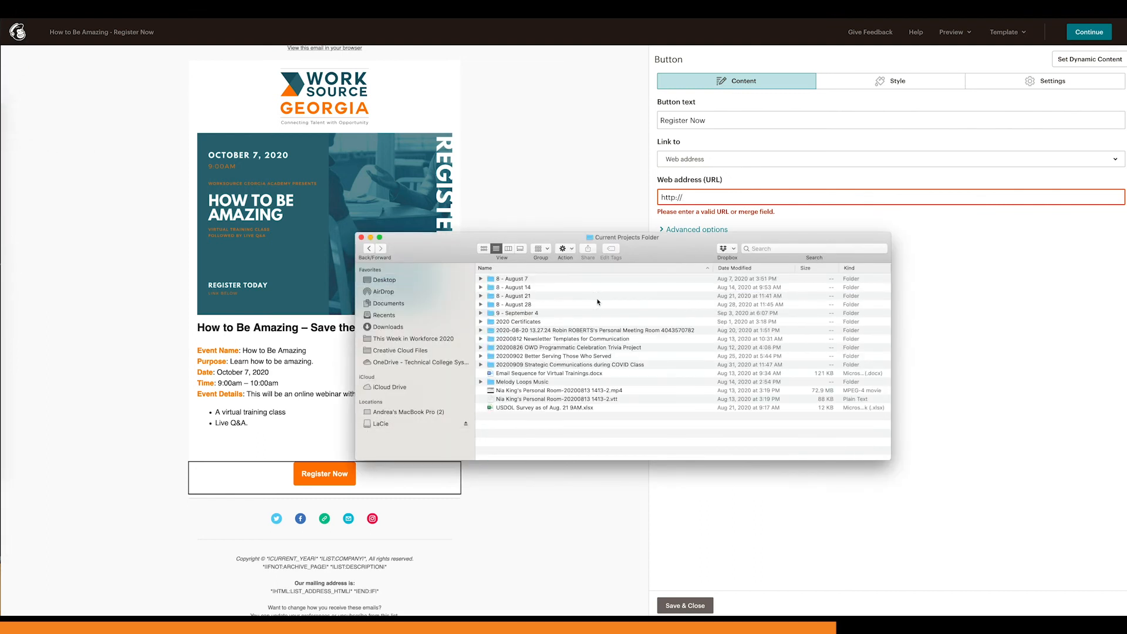
double_click(611, 365)
double_click(554, 296)
double_click(555, 300)
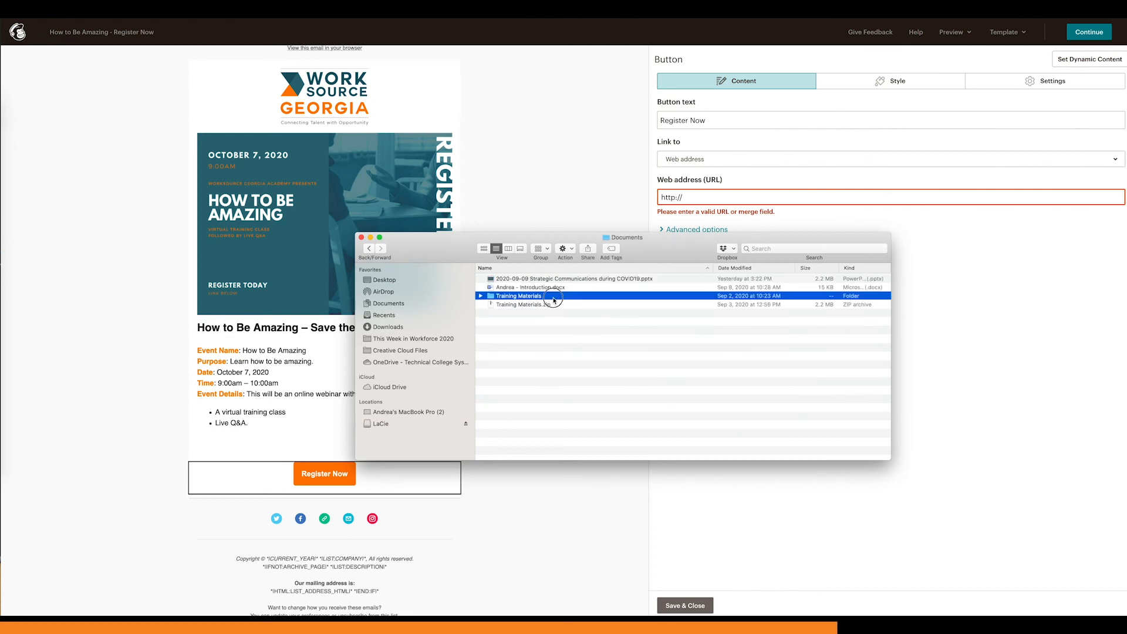
click(555, 315)
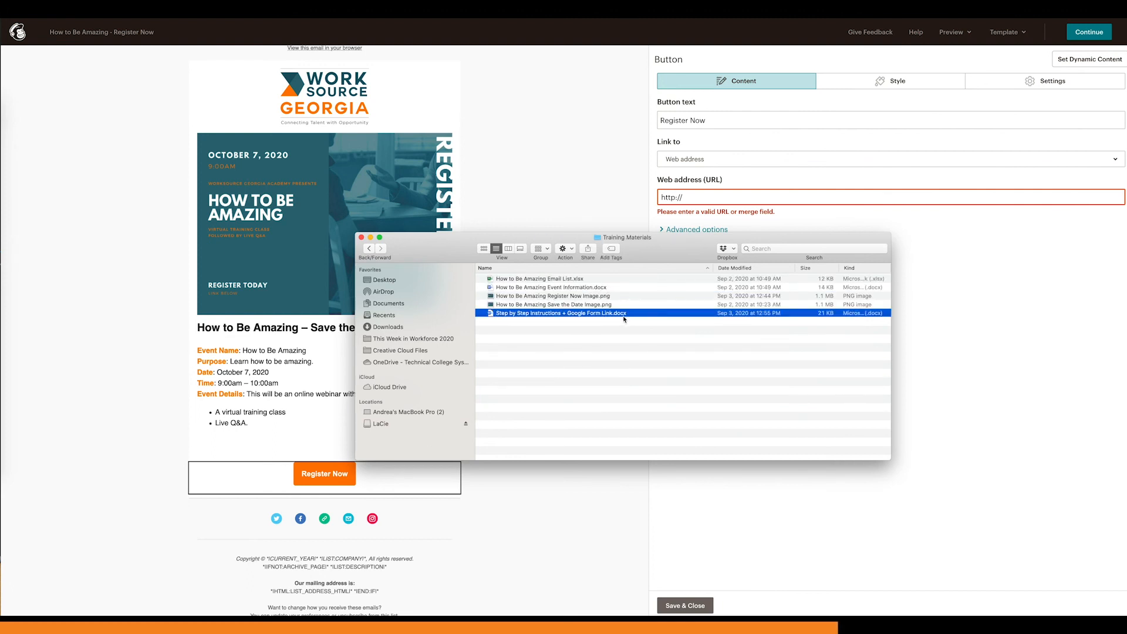
double_click(555, 314)
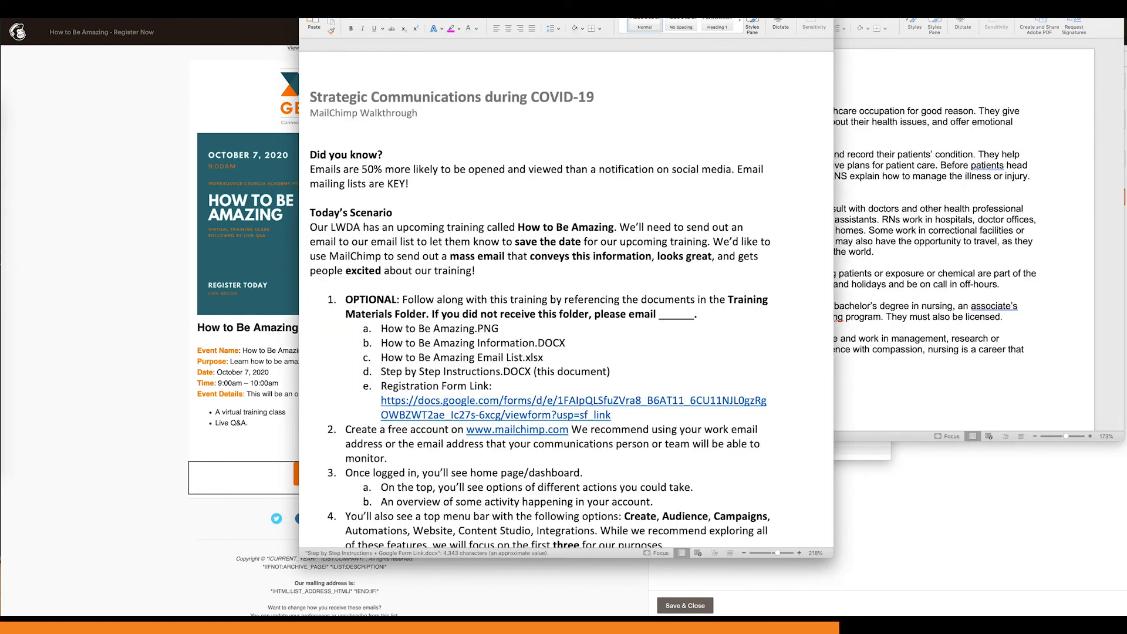
drag(857, 0, 867, 29)
click(612, 30)
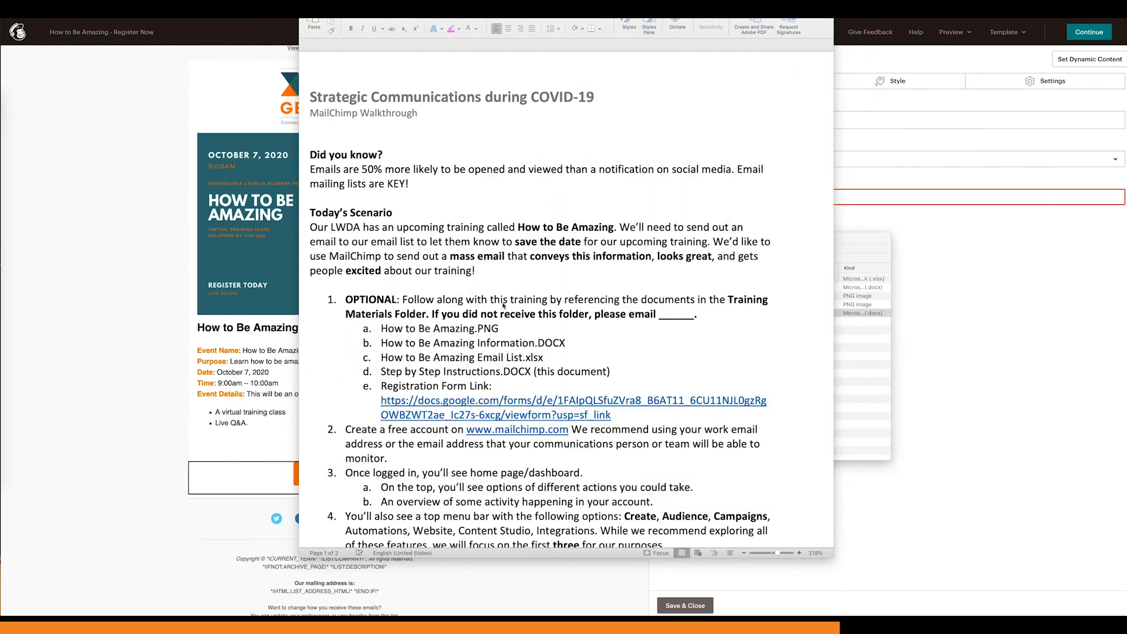
Step: Open the Registration Form Link from the instructions document and check the title of the Google form
scroll(503, 301, down, 5)
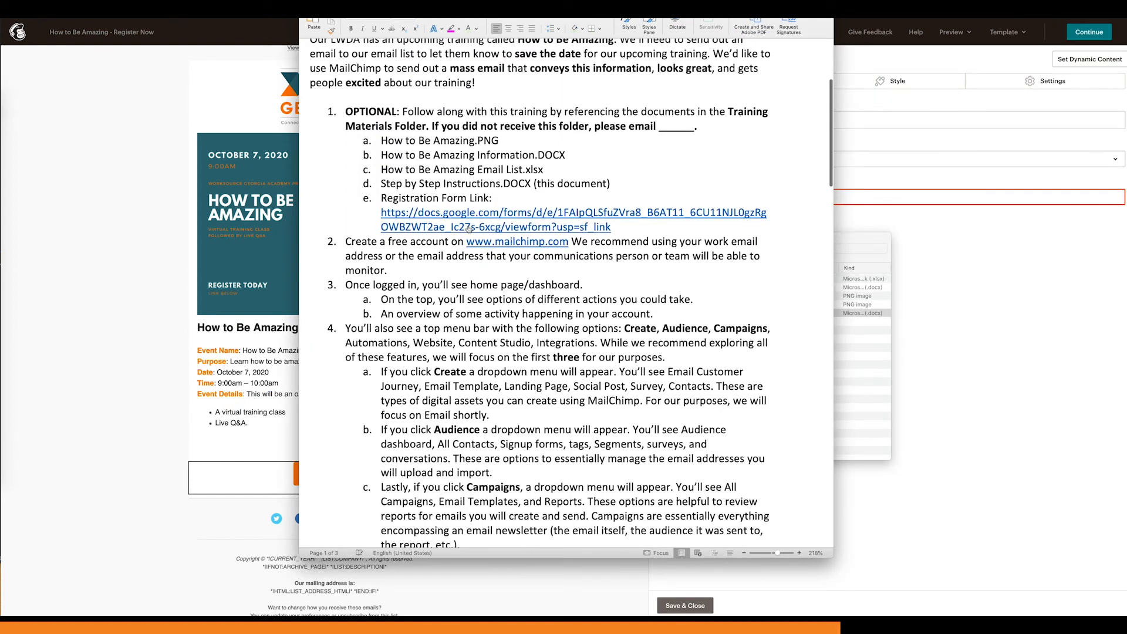
click(469, 229)
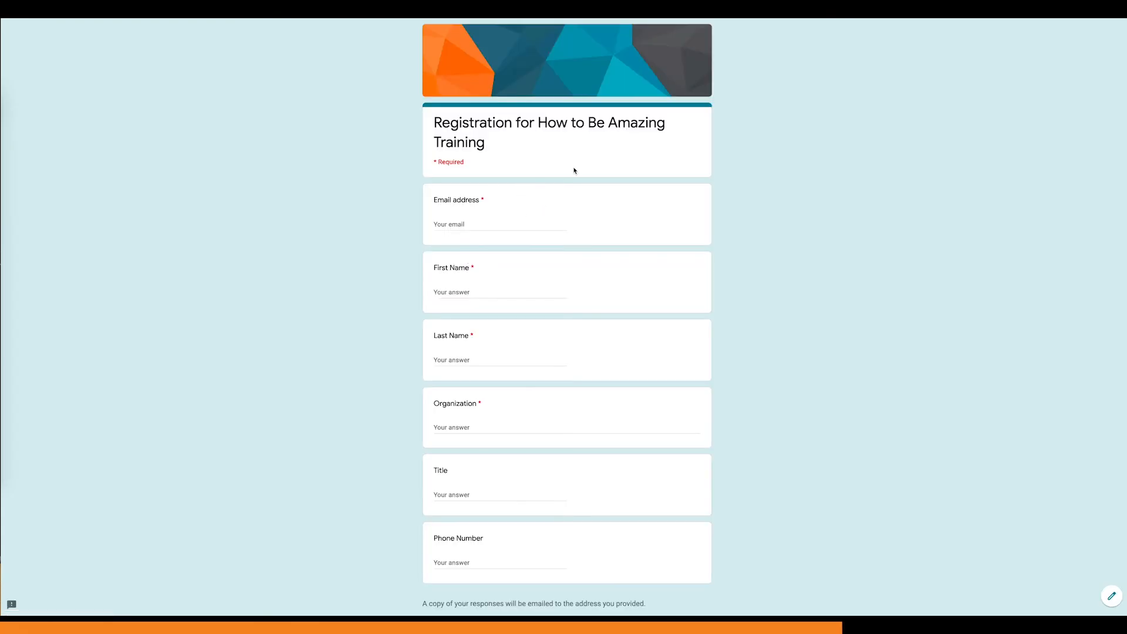
mouse_move(440, 121)
mouse_down()
mouse_move(491, 143)
mouse_move(433, 127)
mouse_up()
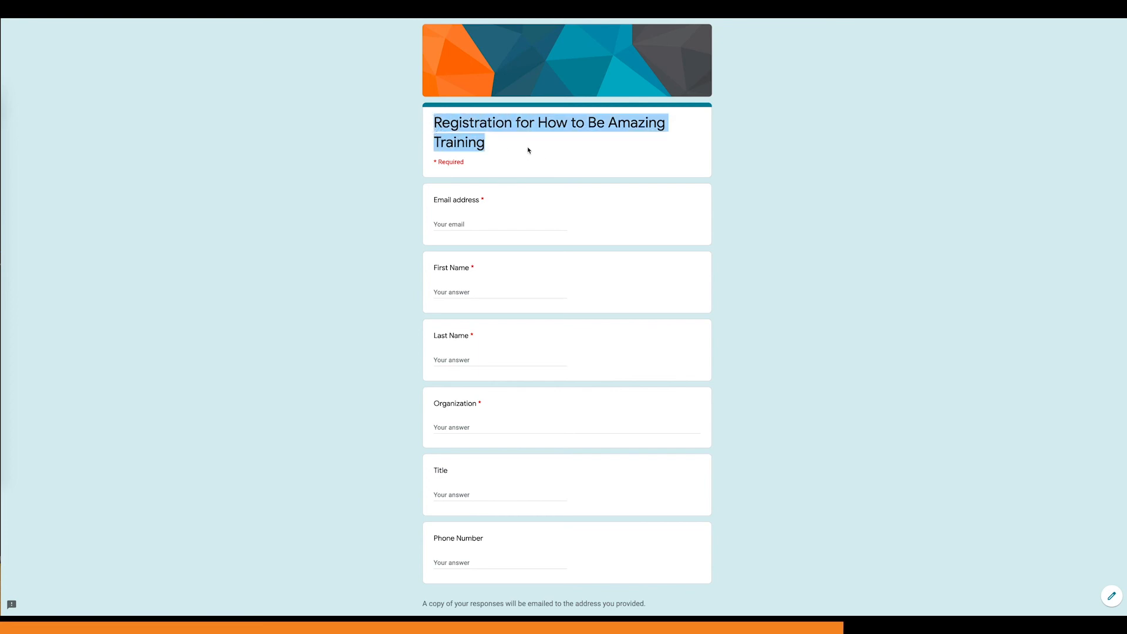
click(496, 149)
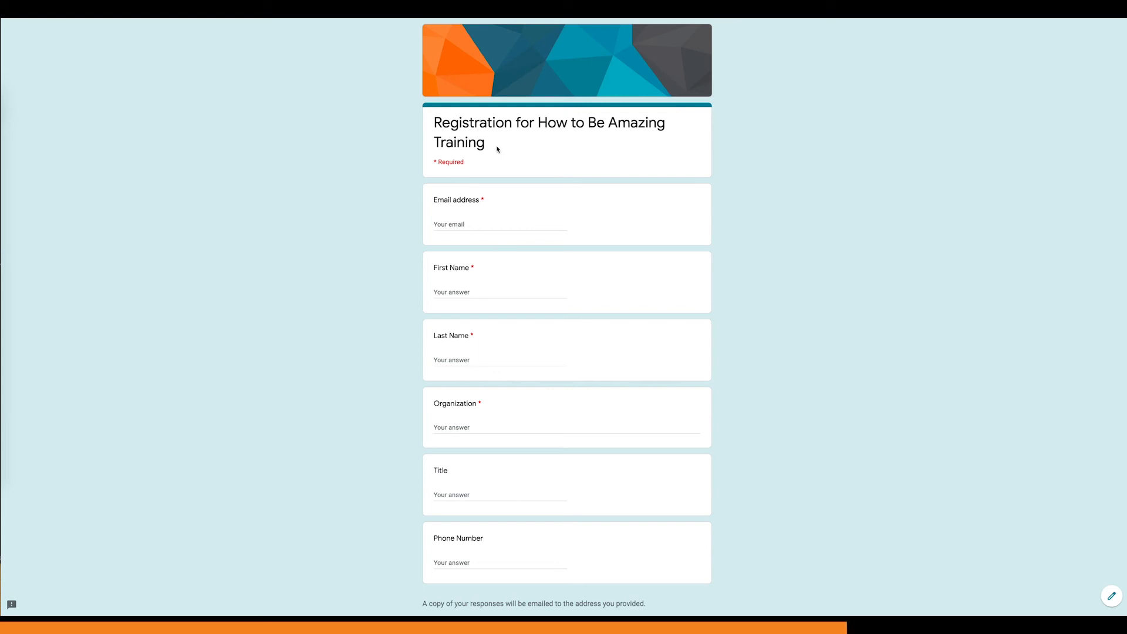
Step: Copy the Google registration form's web address, set it as the Register Now button's link in Mailchimp, and save the block
key(super+l)
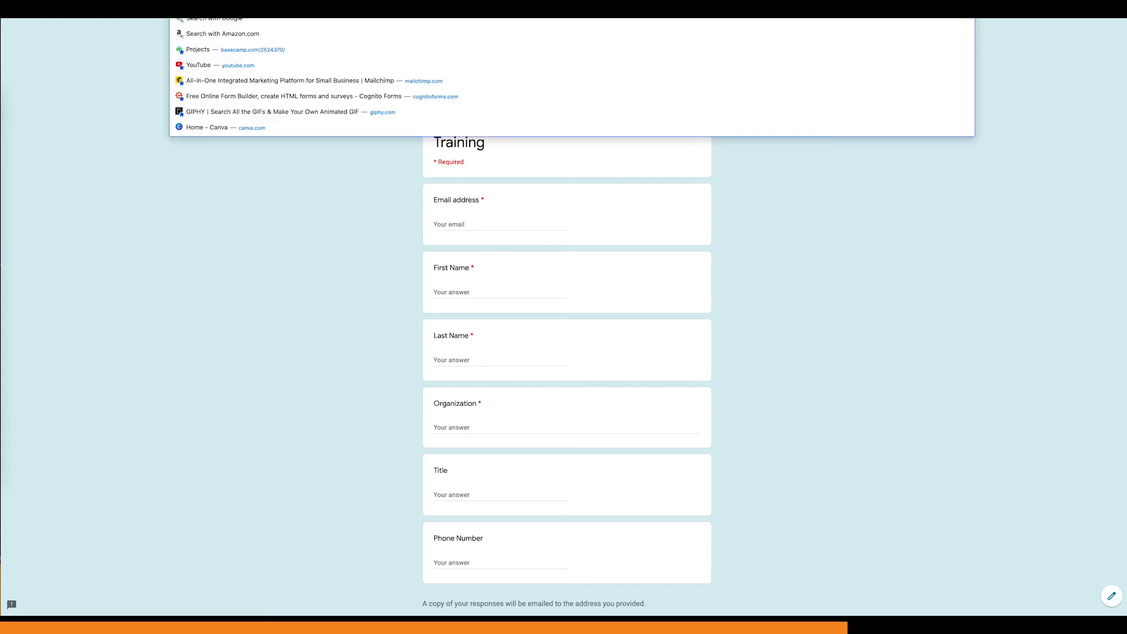
click(366, 189)
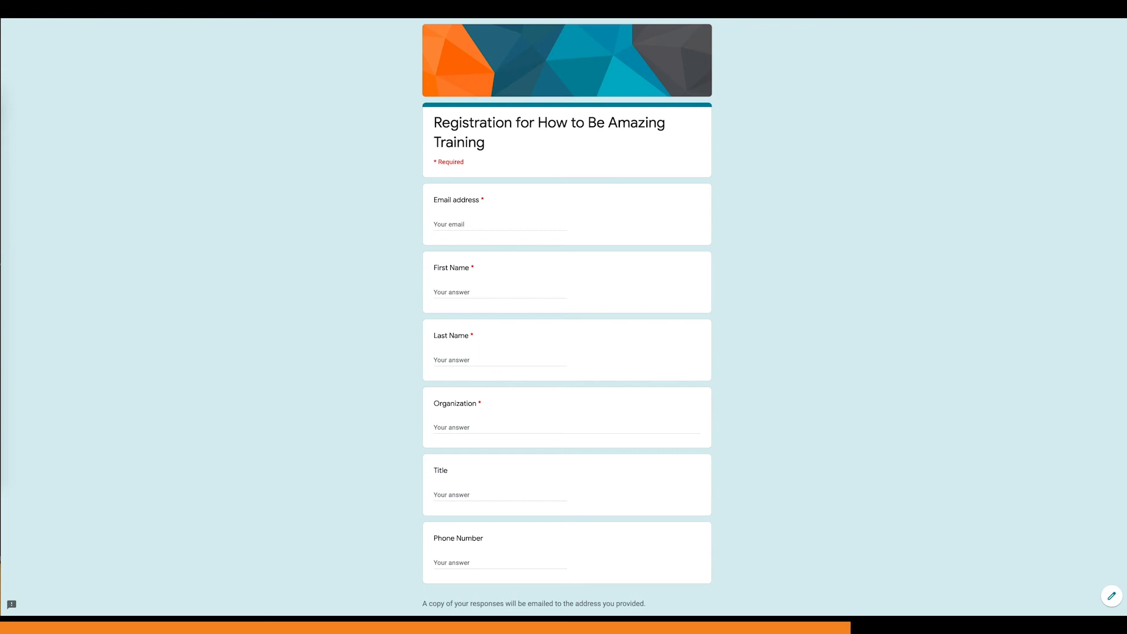
key(super+l)
key(Escape)
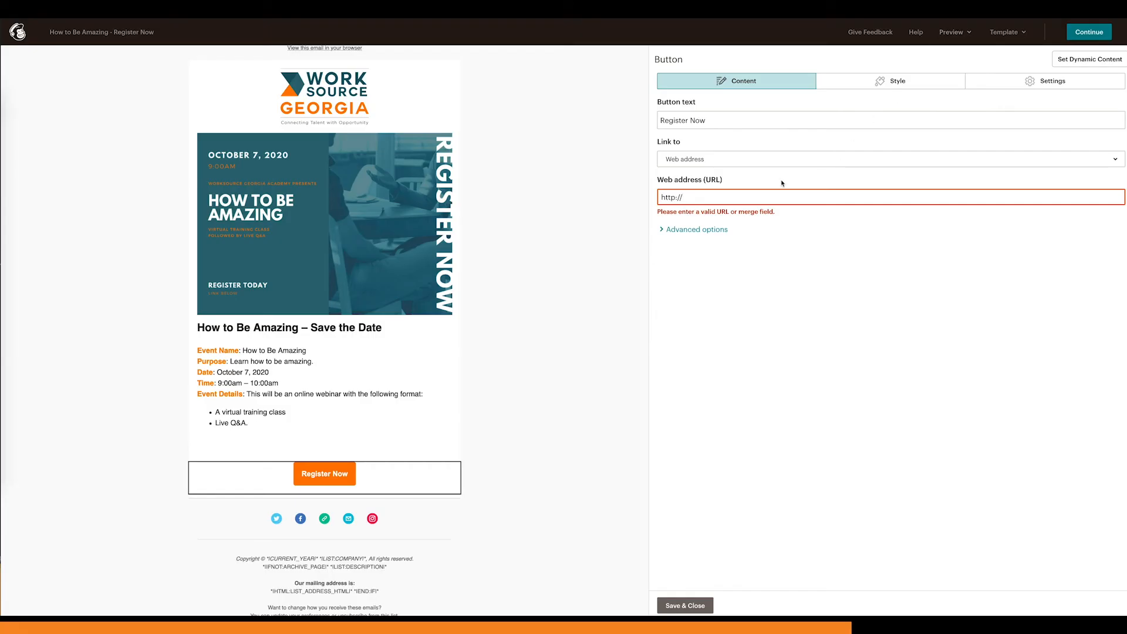
click(763, 193)
key(ctrl+a)
text(https://docs.google.com/forms/d/e/1FAIpQLSfuZVra8_B6AT11_6CU11NJL0gzRgOWBZWT2ae_Ic27s-6xcg/viewform)
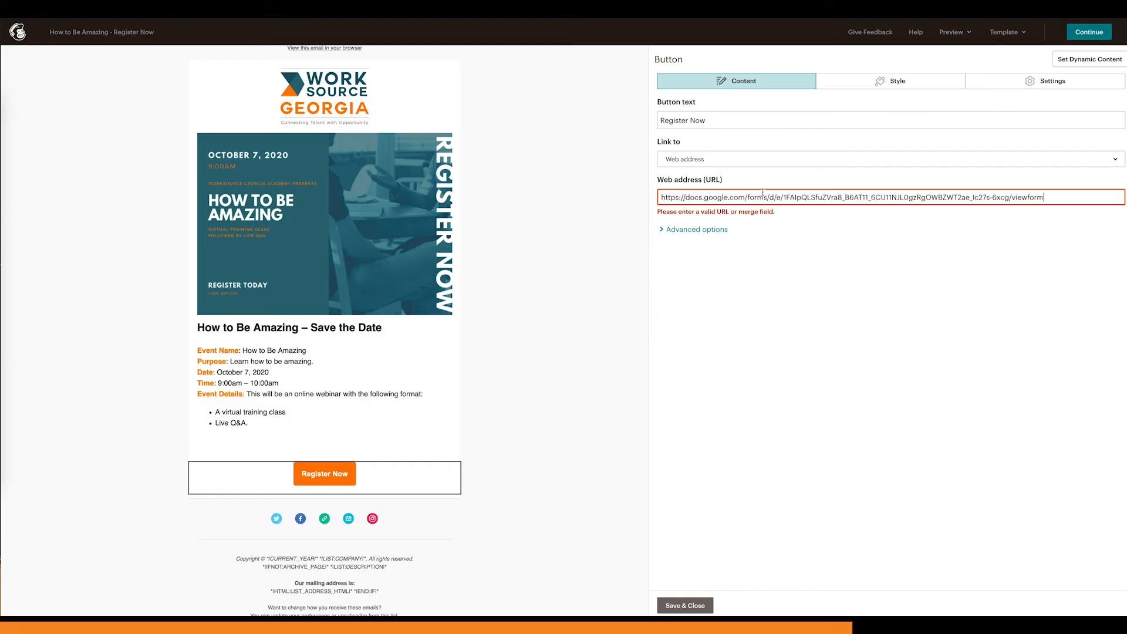
click(816, 304)
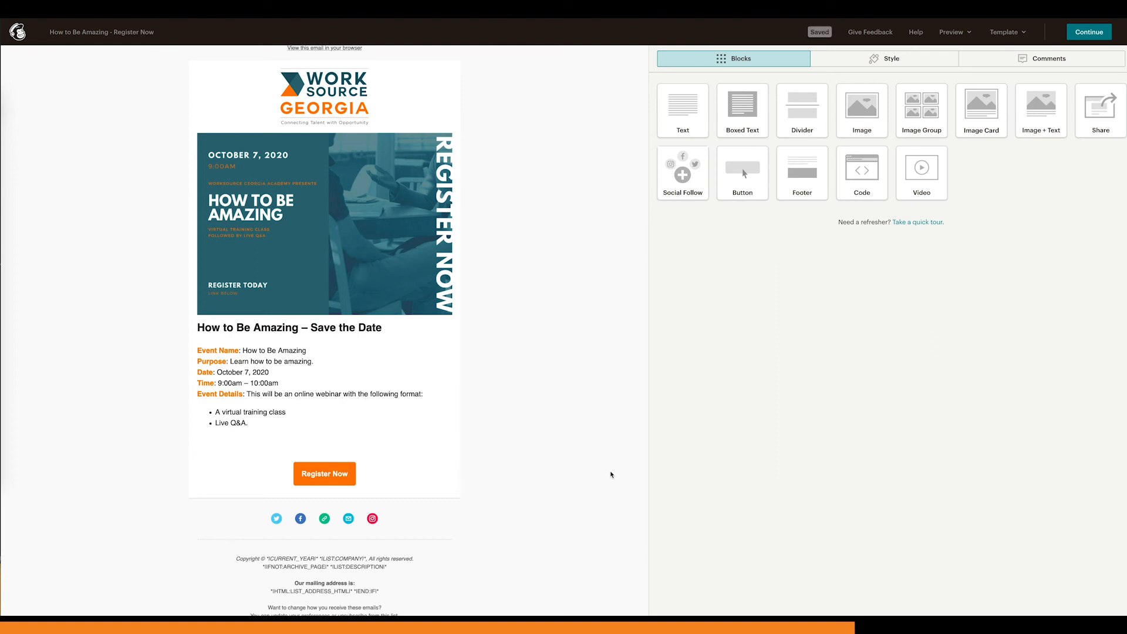
Step: Continue from the email design to the campaign overview, then preview the Register Now email and close the preview
scroll(611, 474, up, 1)
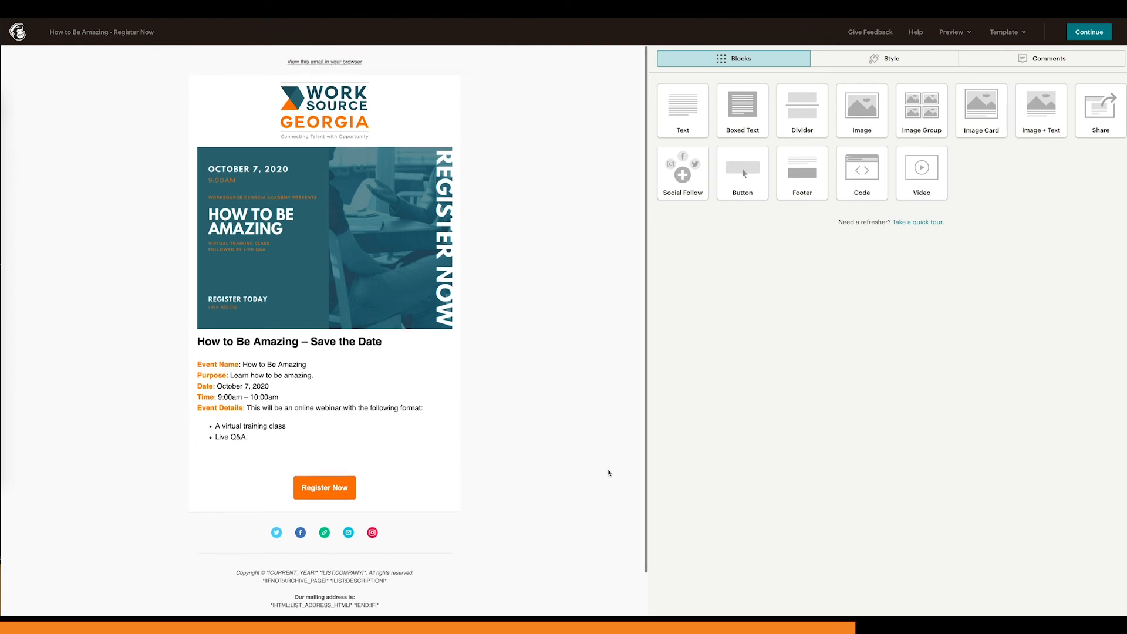
click(948, 40)
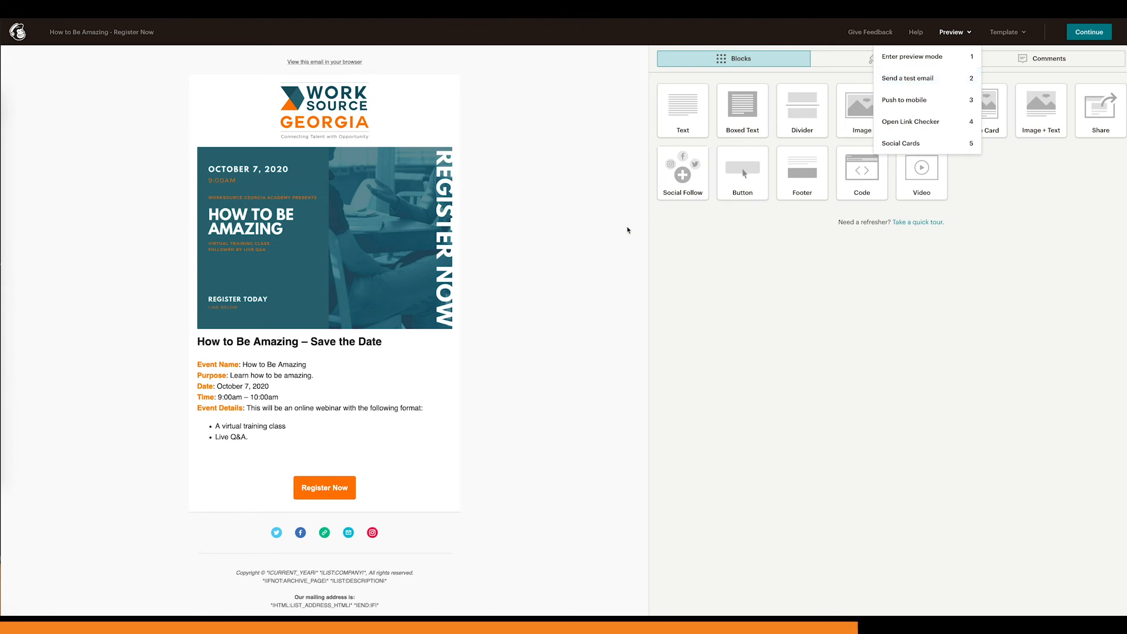
click(1098, 33)
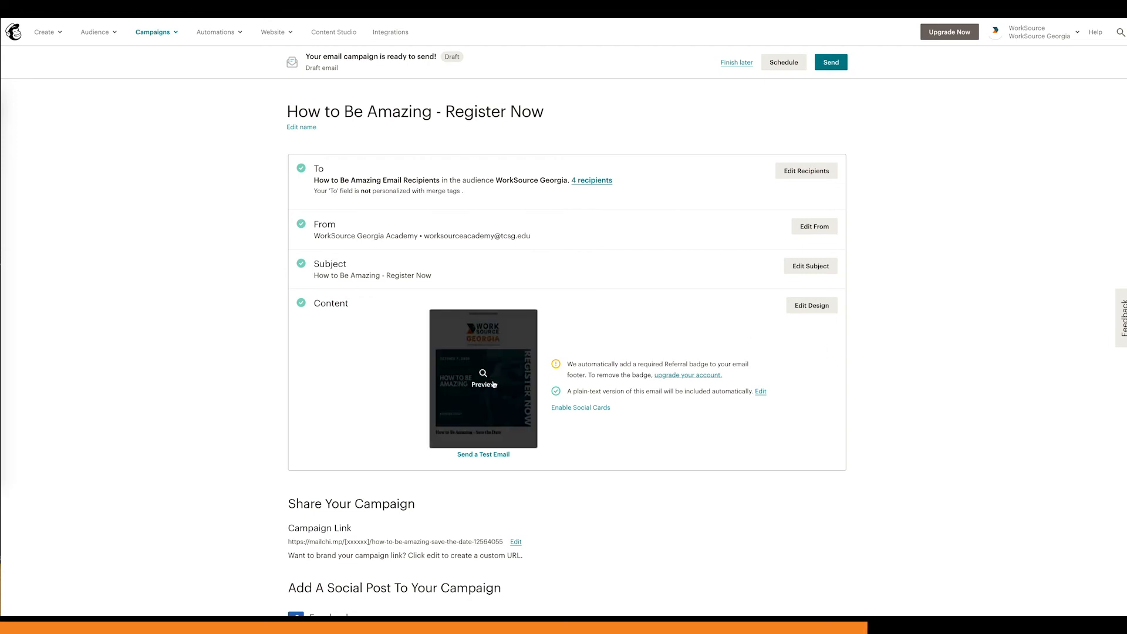
click(482, 402)
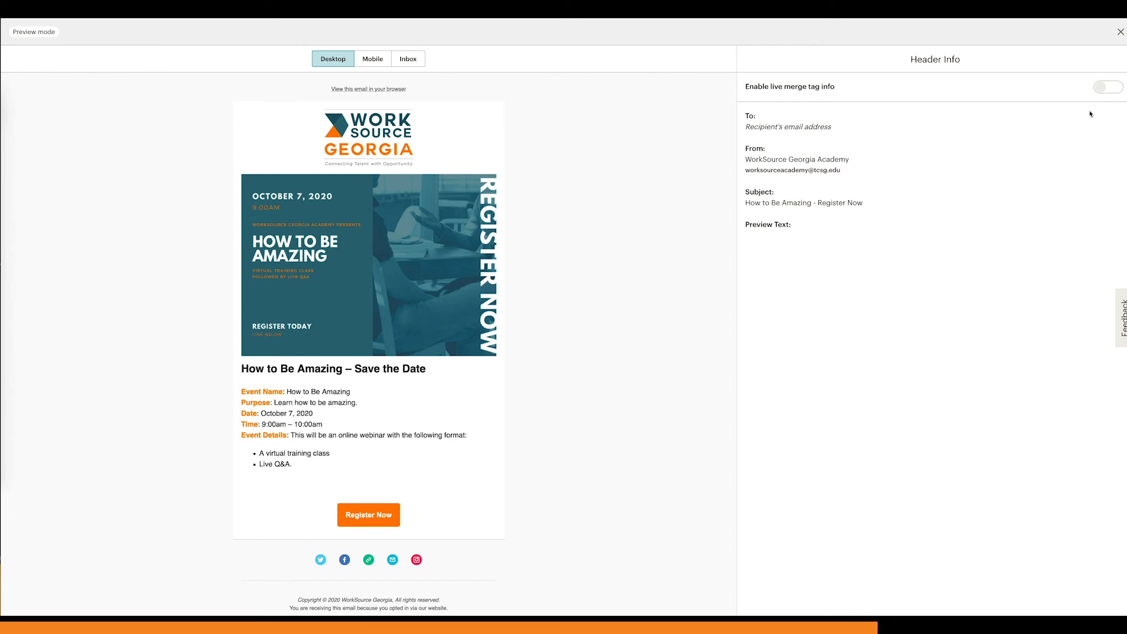
click(1120, 31)
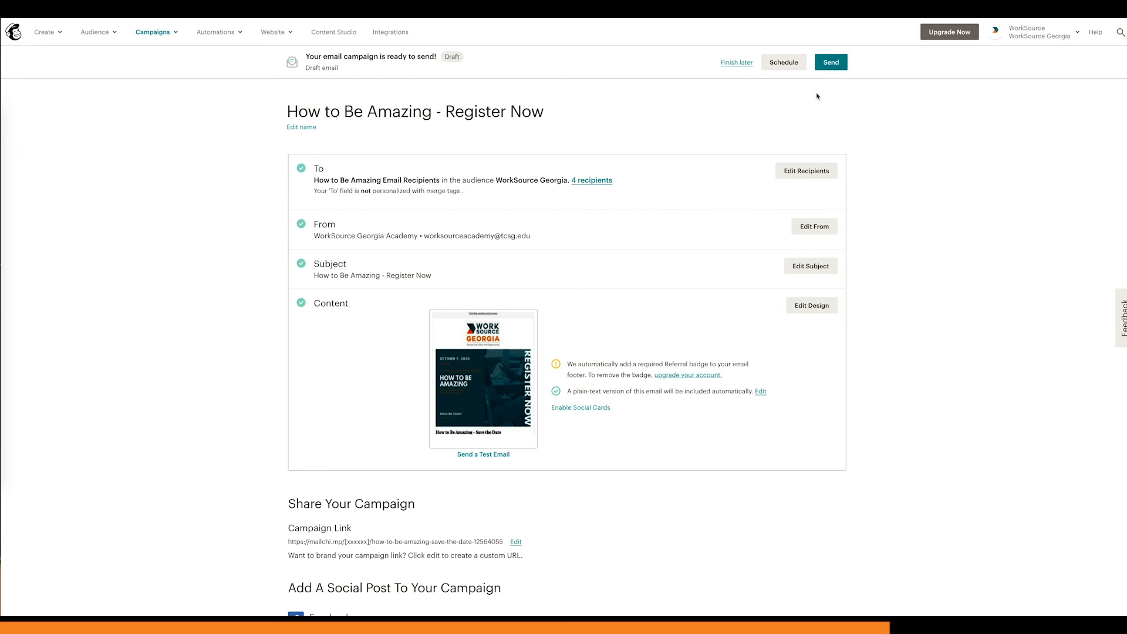
Step: Look at the saved email templates and the starting layouts for a new template, then leave template creation
click(154, 33)
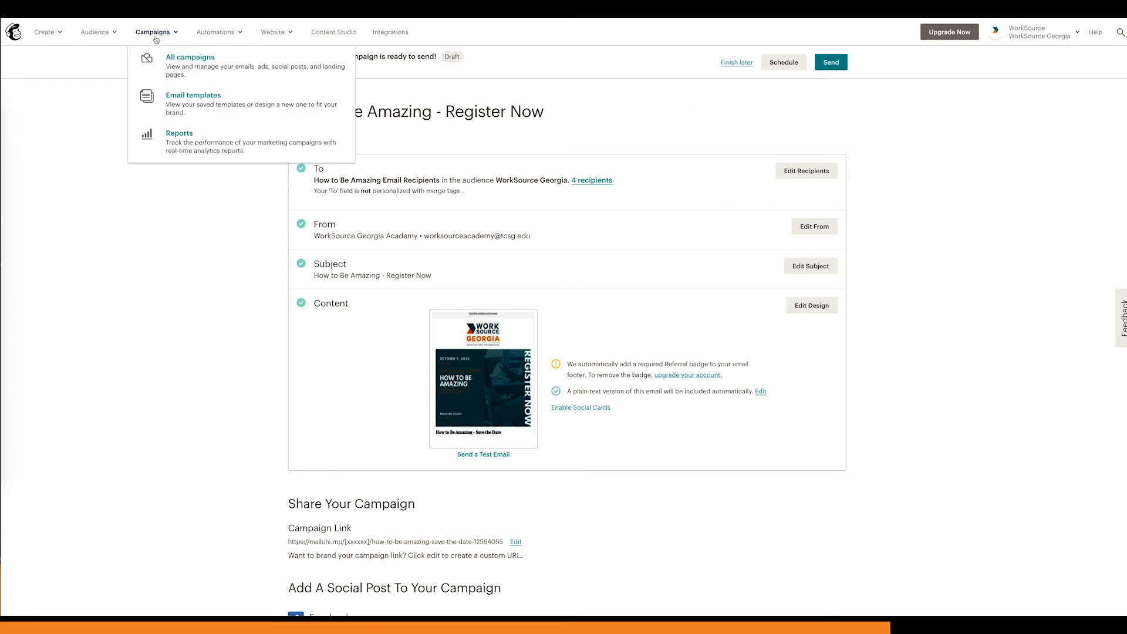
click(189, 107)
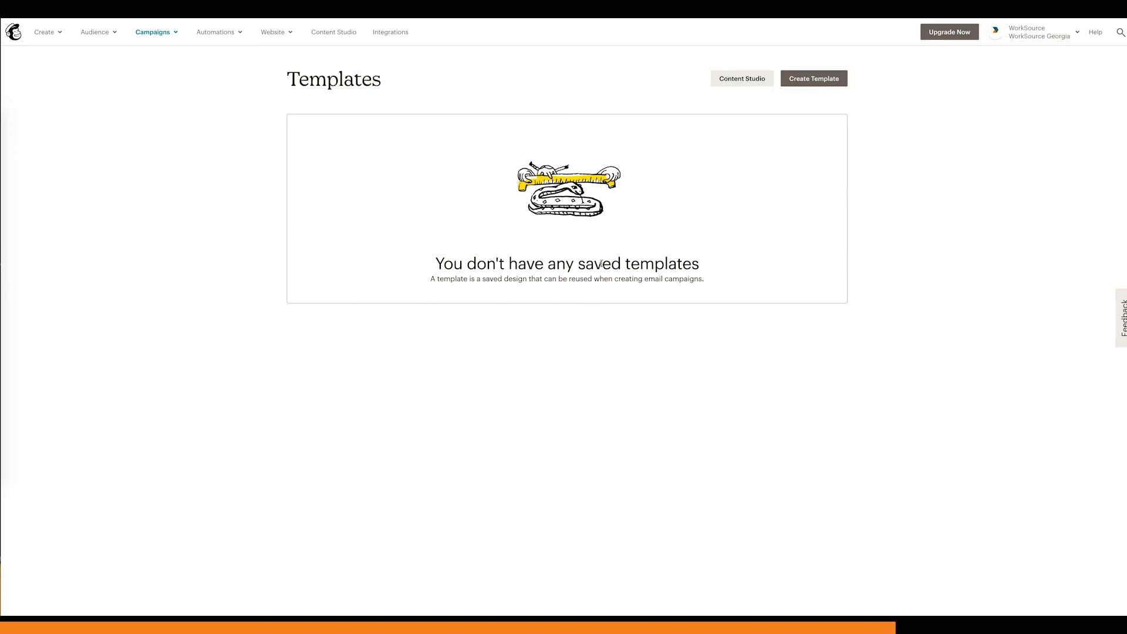
click(802, 84)
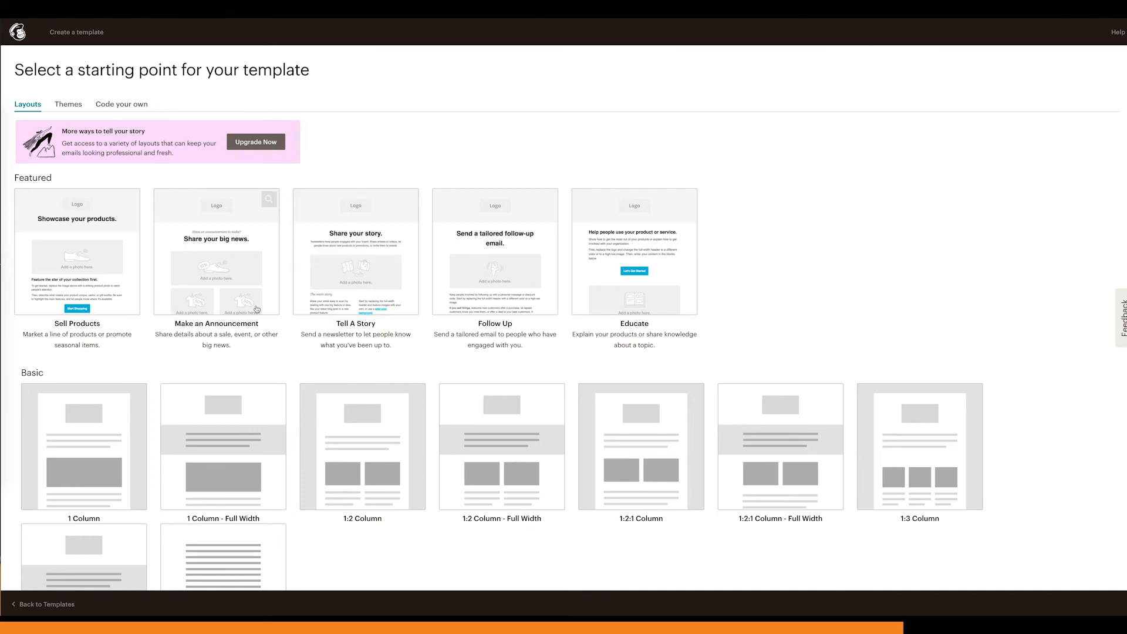
click(44, 604)
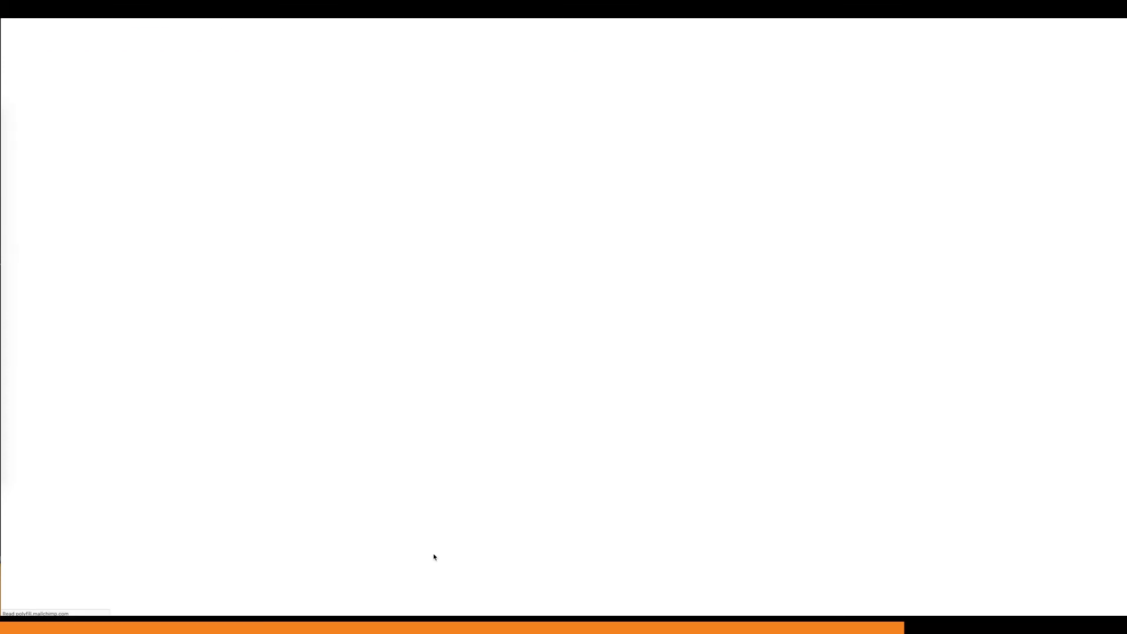
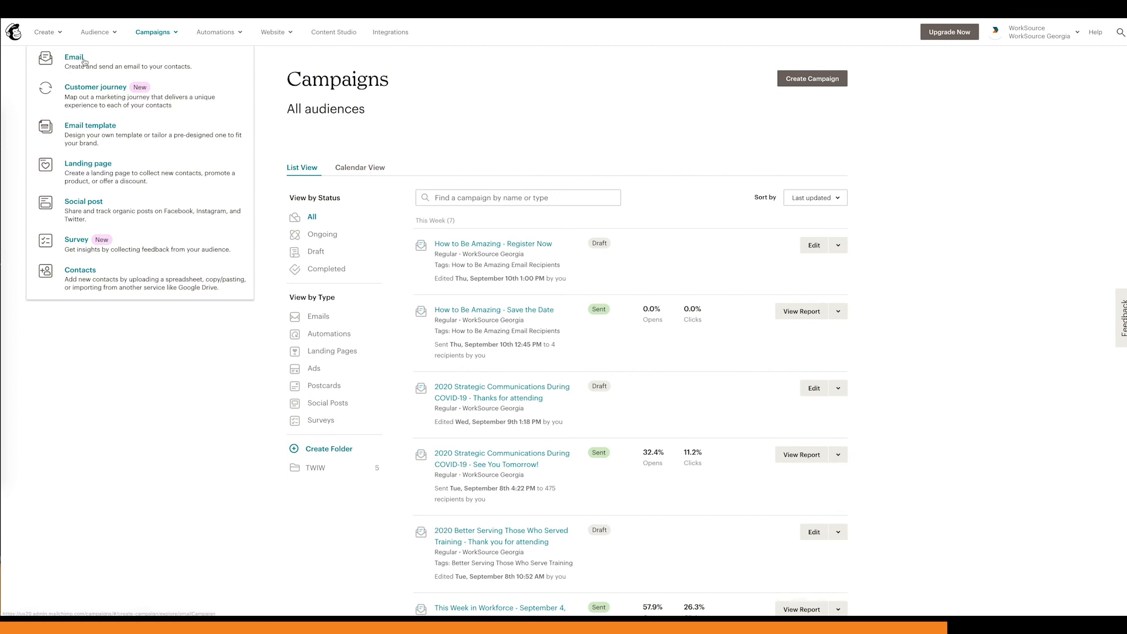
Step: Create a regular email campaign named "Test" and open its content for designing
click(84, 62)
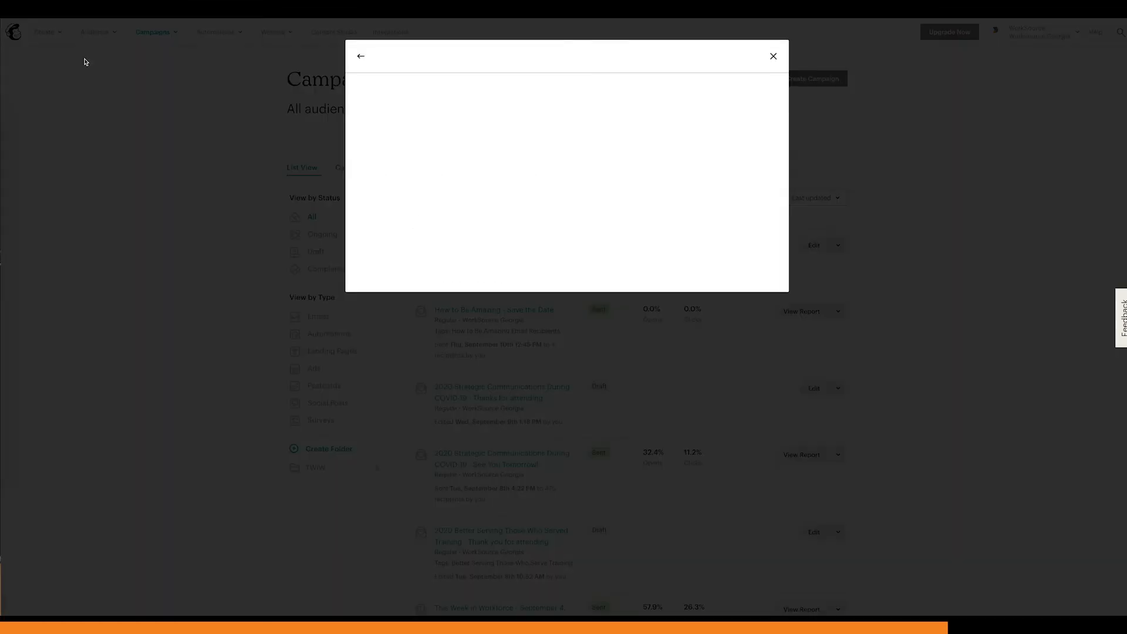
text(Test)
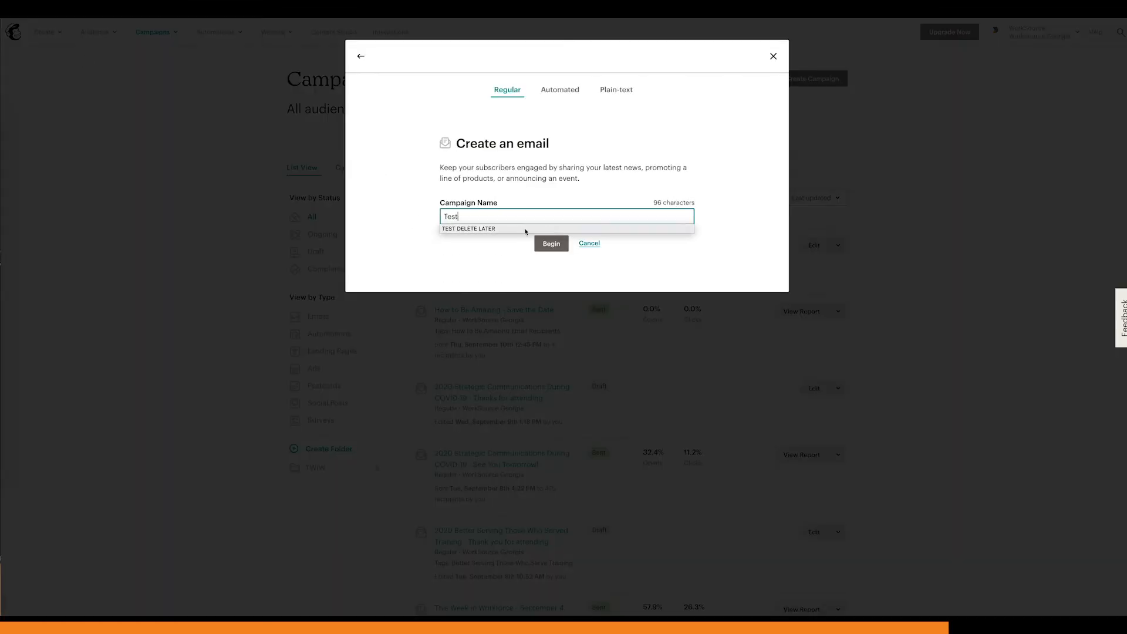
click(474, 254)
click(552, 243)
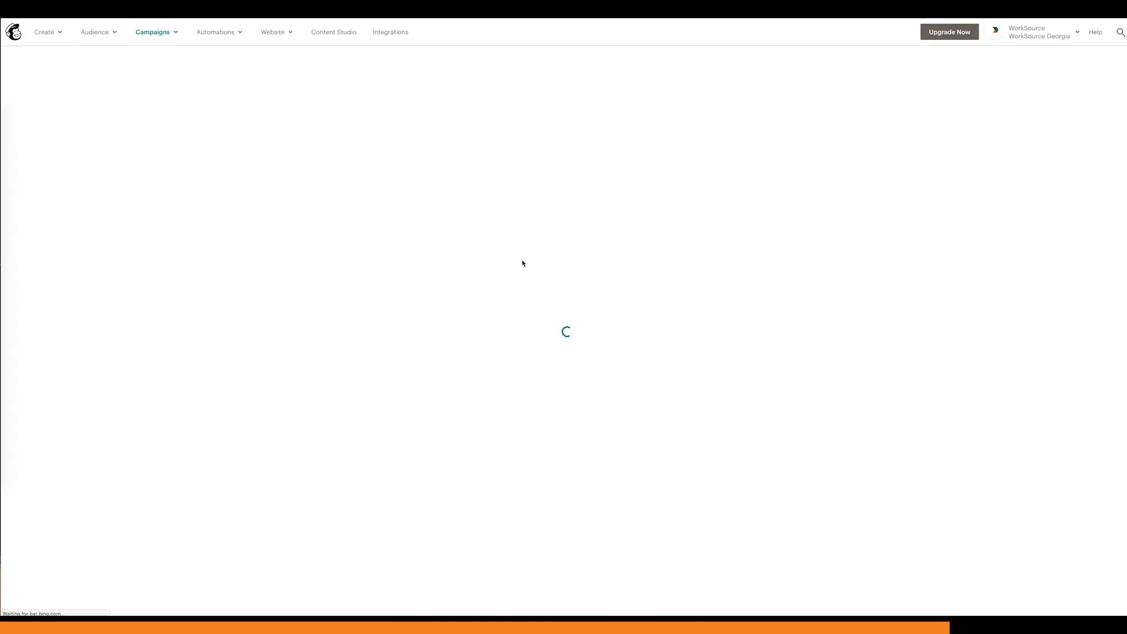
click(798, 316)
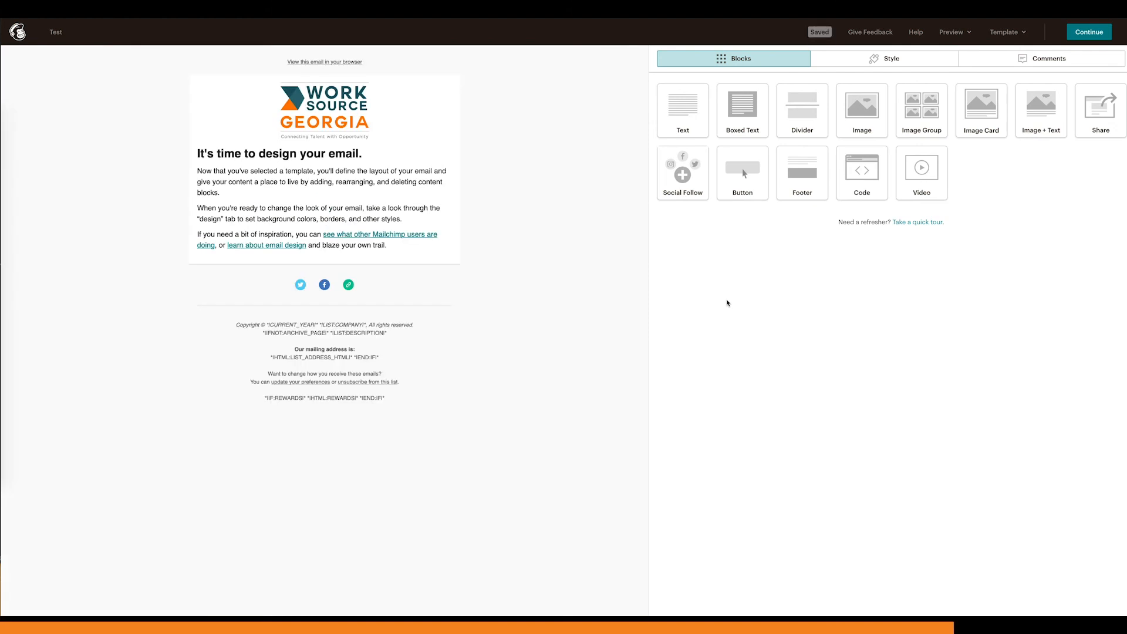
Step: Add an image block between the logo and the heading, and browse the Giphy images available for it
drag(862, 112, 394, 166)
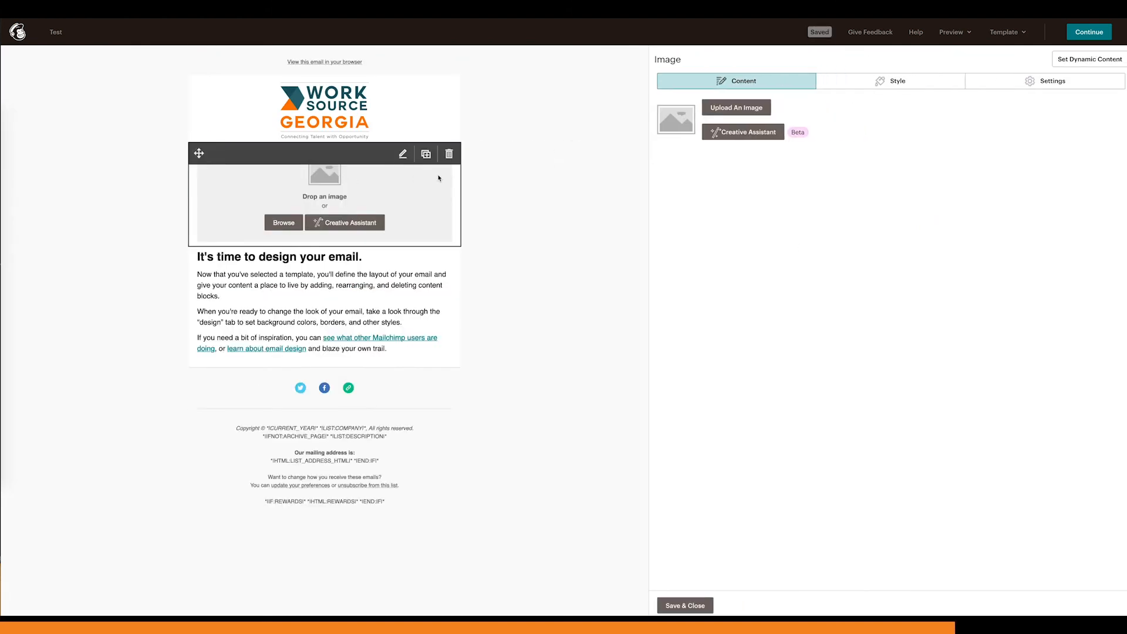
click(725, 107)
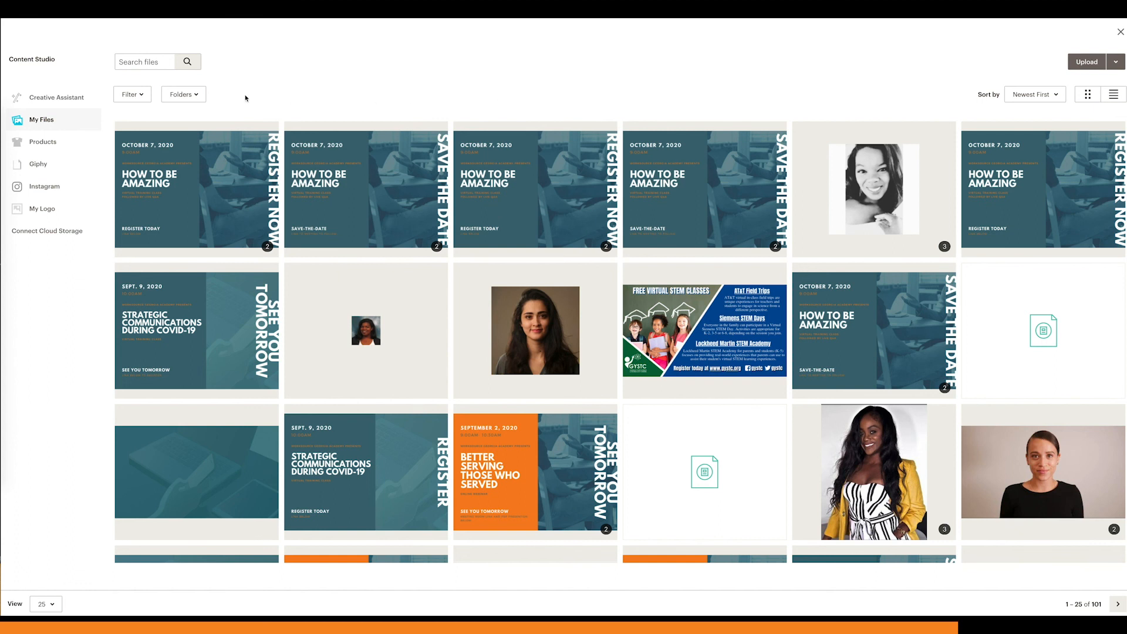
click(44, 166)
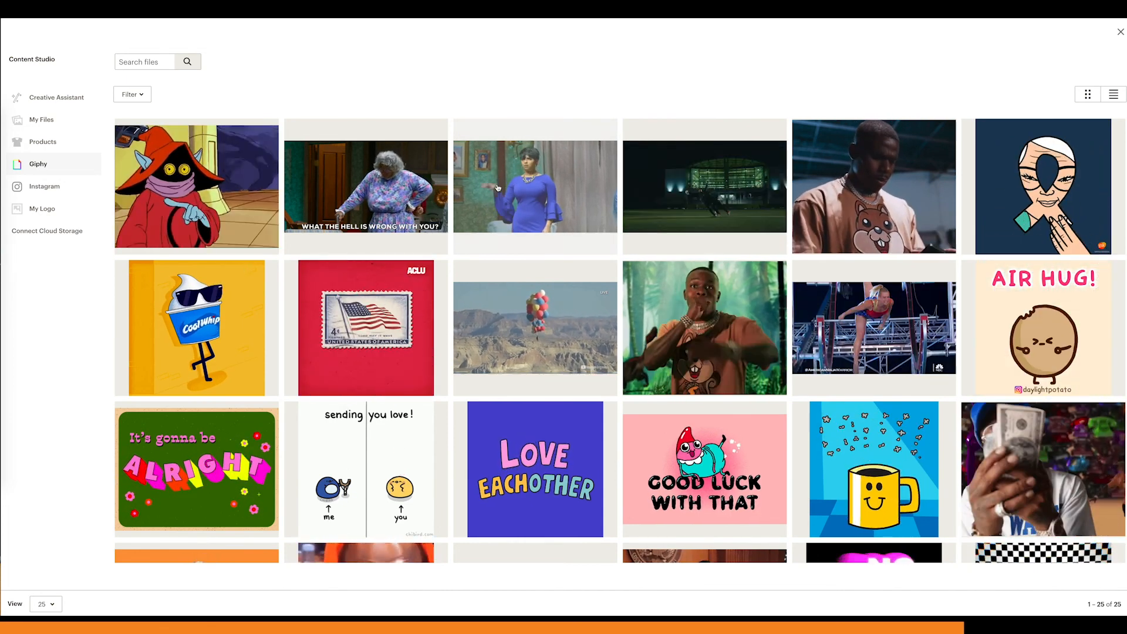
Step: Fill the image block with Parallax-Instagram-1-chevron-1.gif from the GIFs folder of My Files and save the block
click(55, 122)
click(184, 95)
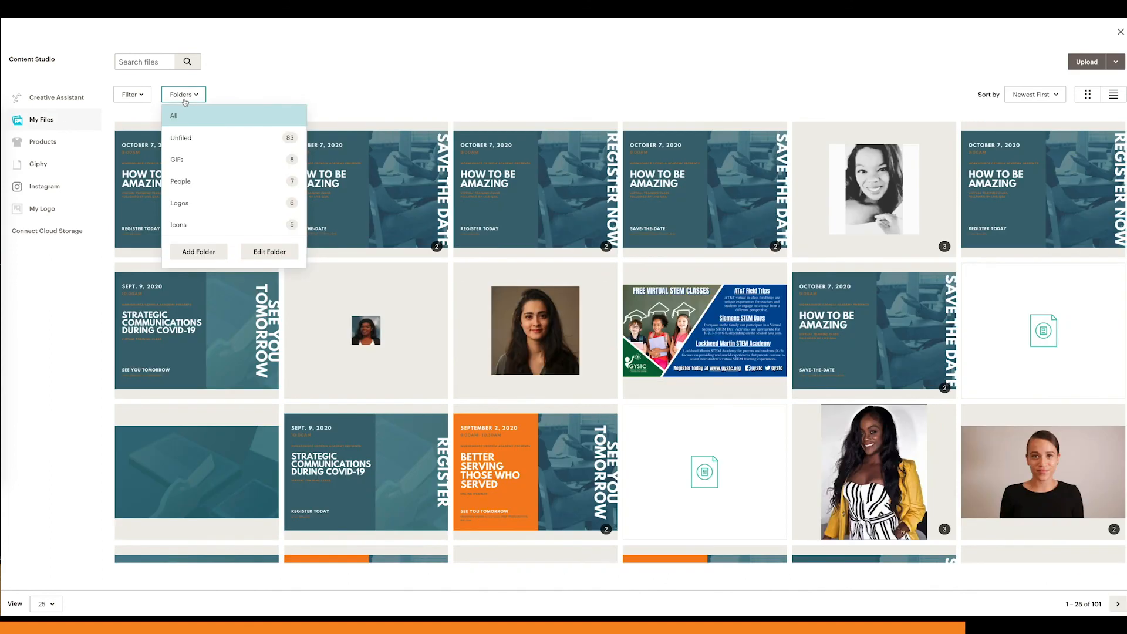
click(224, 161)
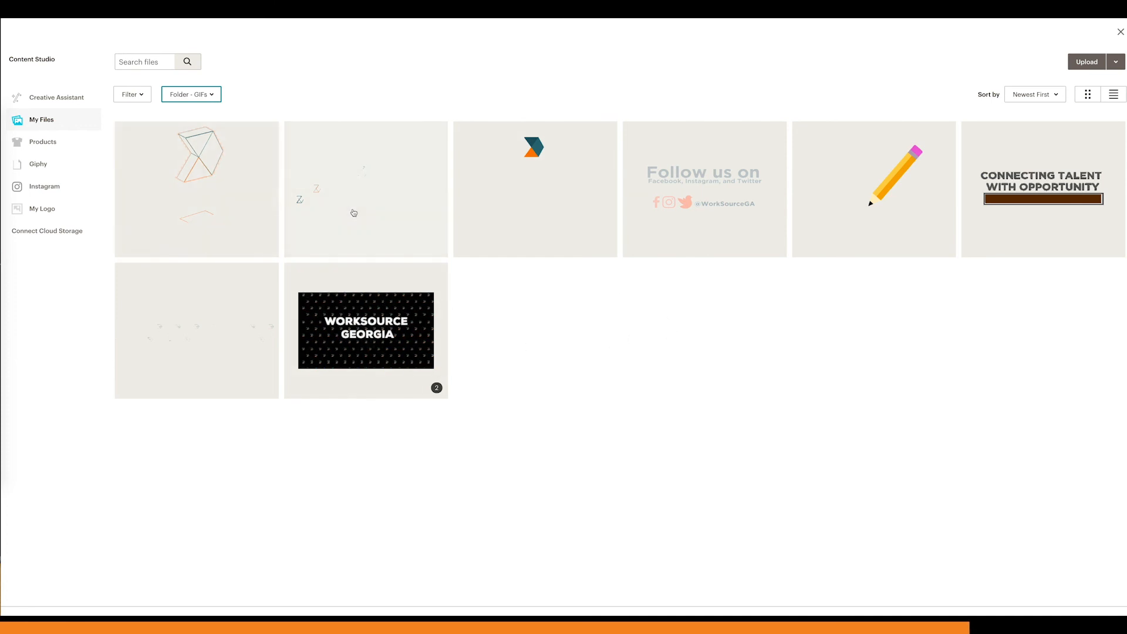
click(221, 193)
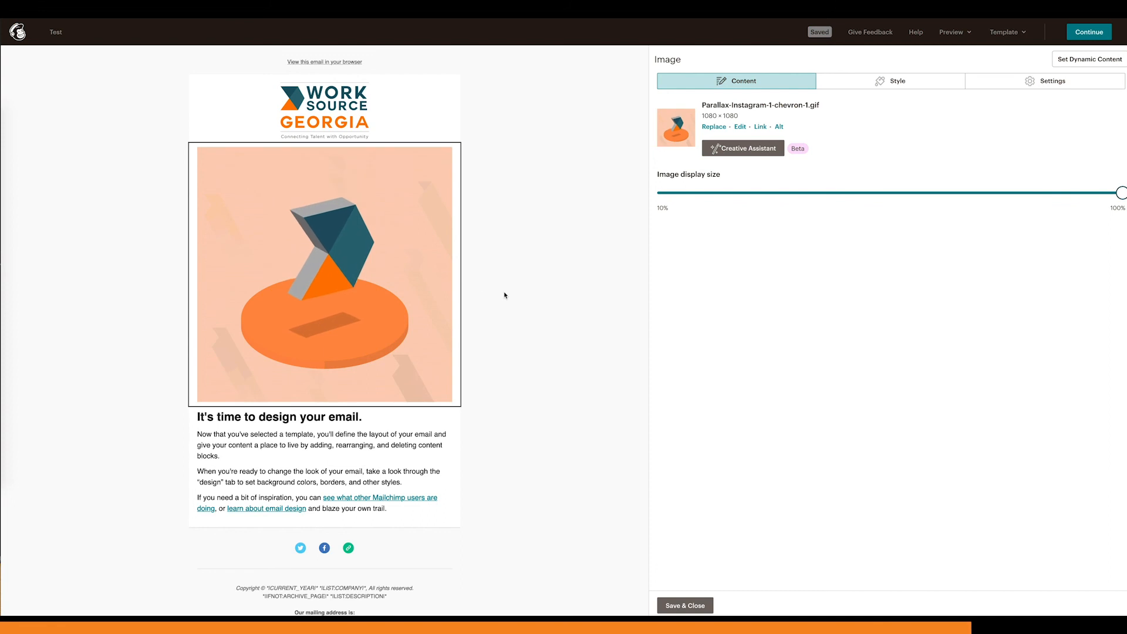
click(685, 605)
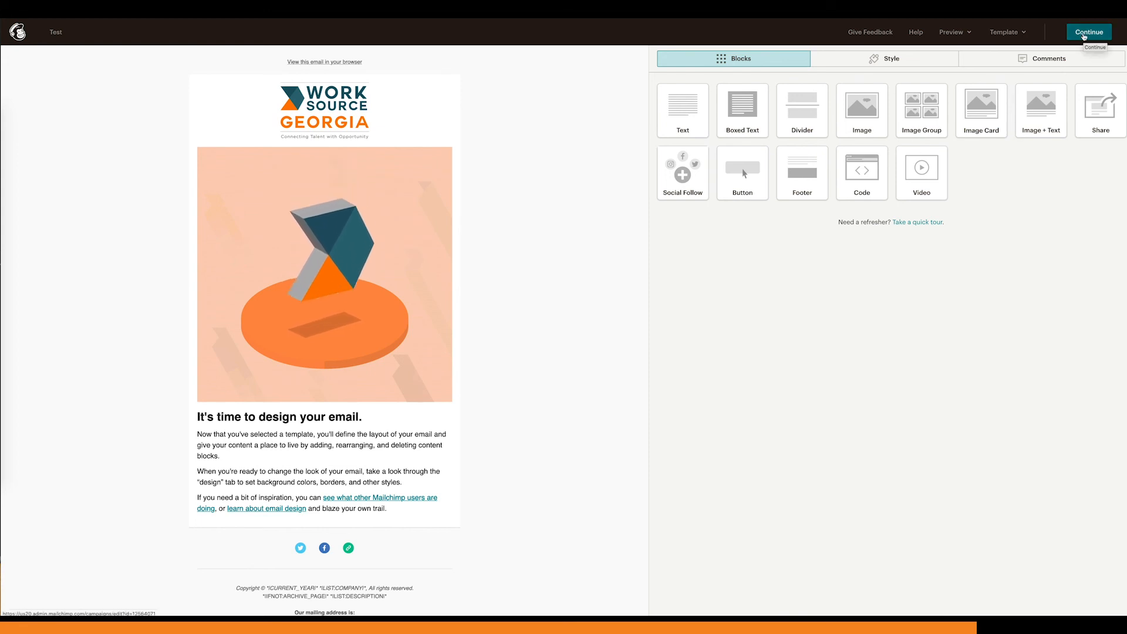
Step: Continue from the Test email design to its campaign overview, then return to the list of all campaigns
click(1088, 32)
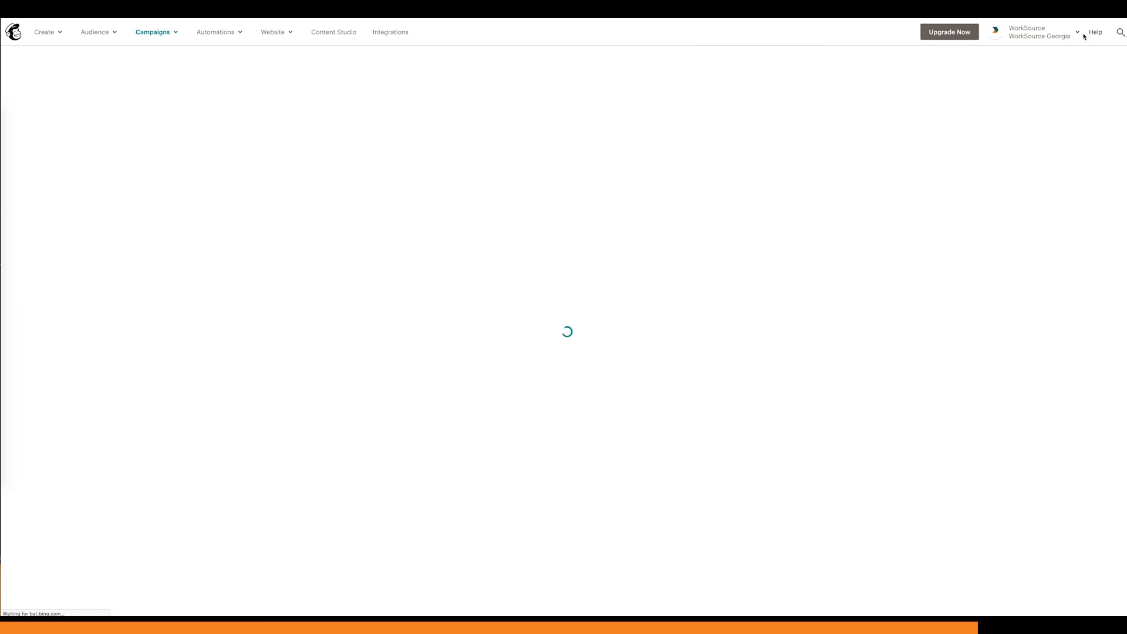
click(144, 31)
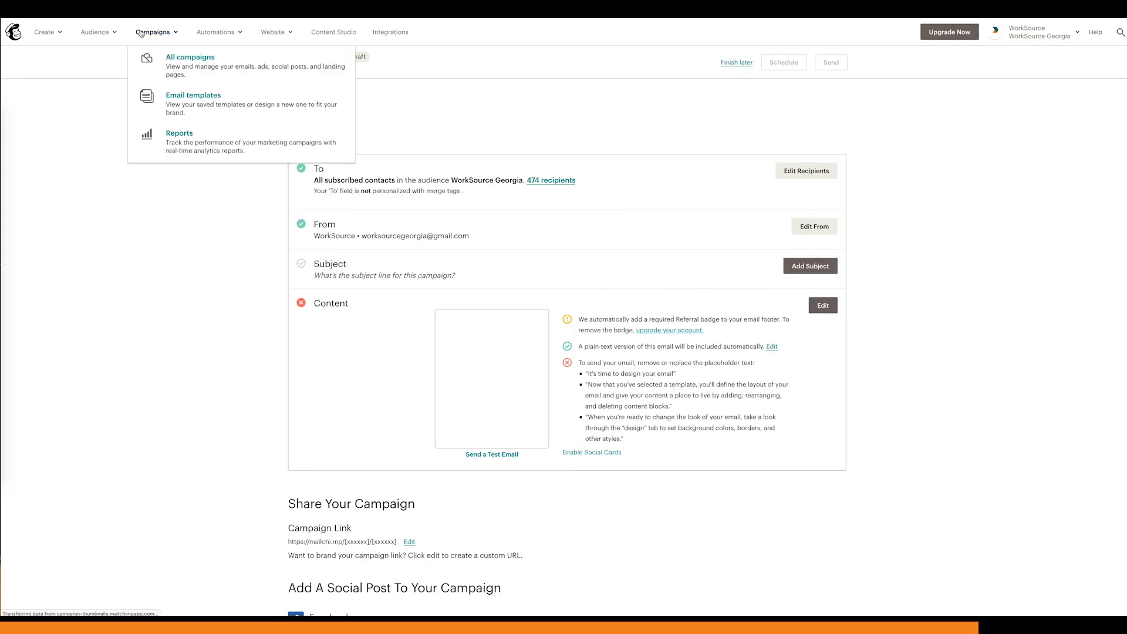
click(170, 55)
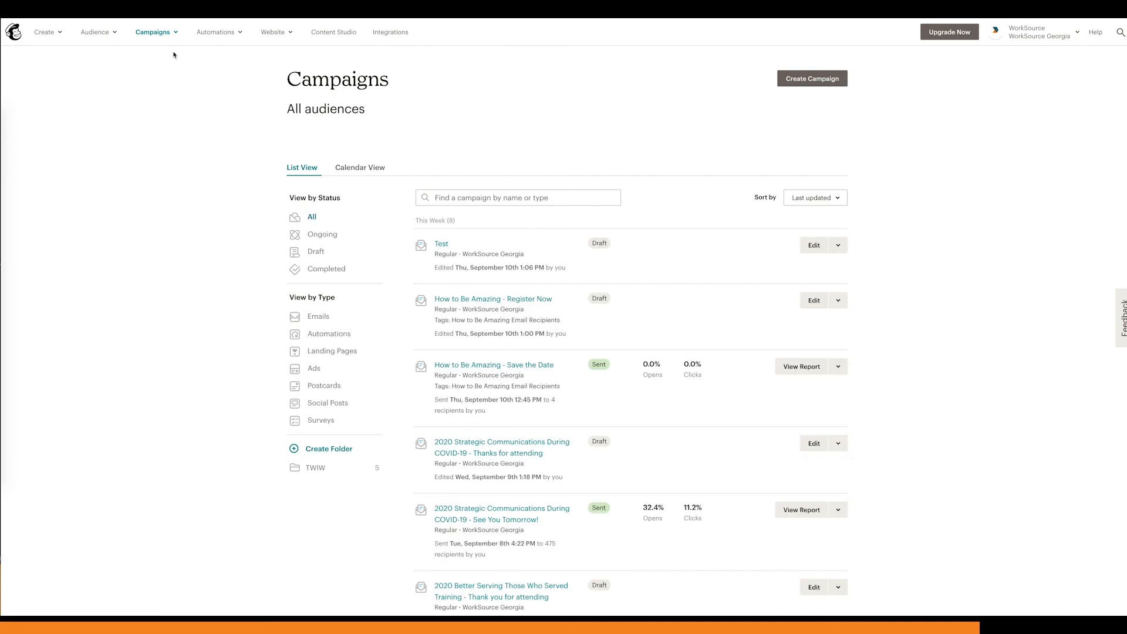
Step: Look through the past campaigns and open "2020 WorkSource Georgia Newsletter #3 - We've Heard You!"
scroll(635, 428, down, 2)
scroll(634, 432, down, 5)
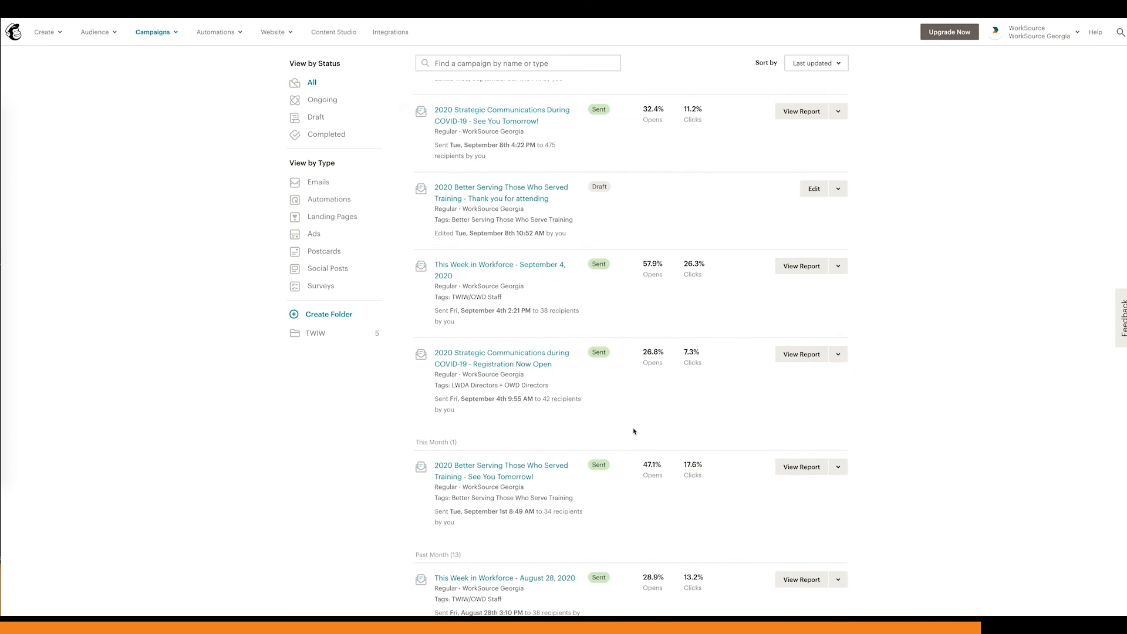
scroll(634, 431, down, 5)
scroll(633, 431, down, 5)
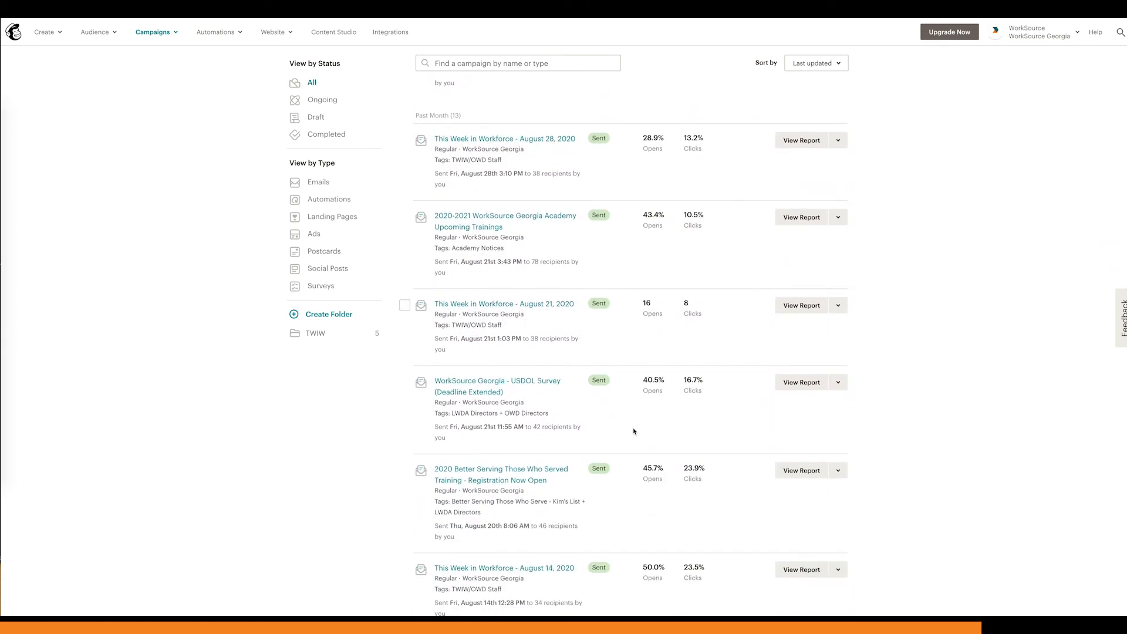
scroll(634, 431, up, 5)
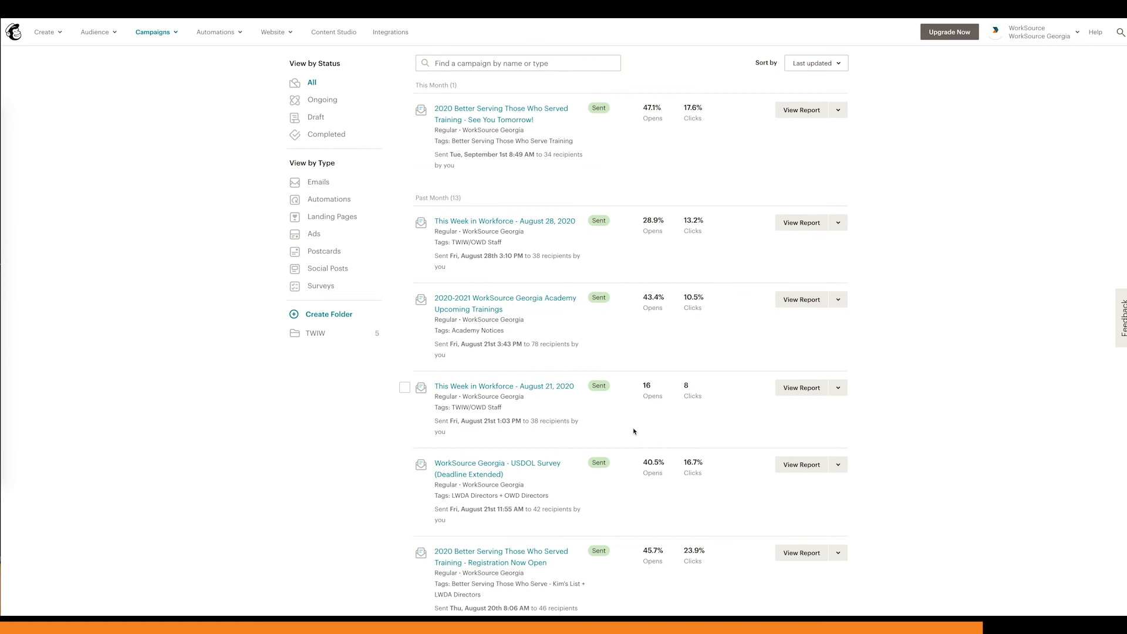
scroll(633, 431, down, 8)
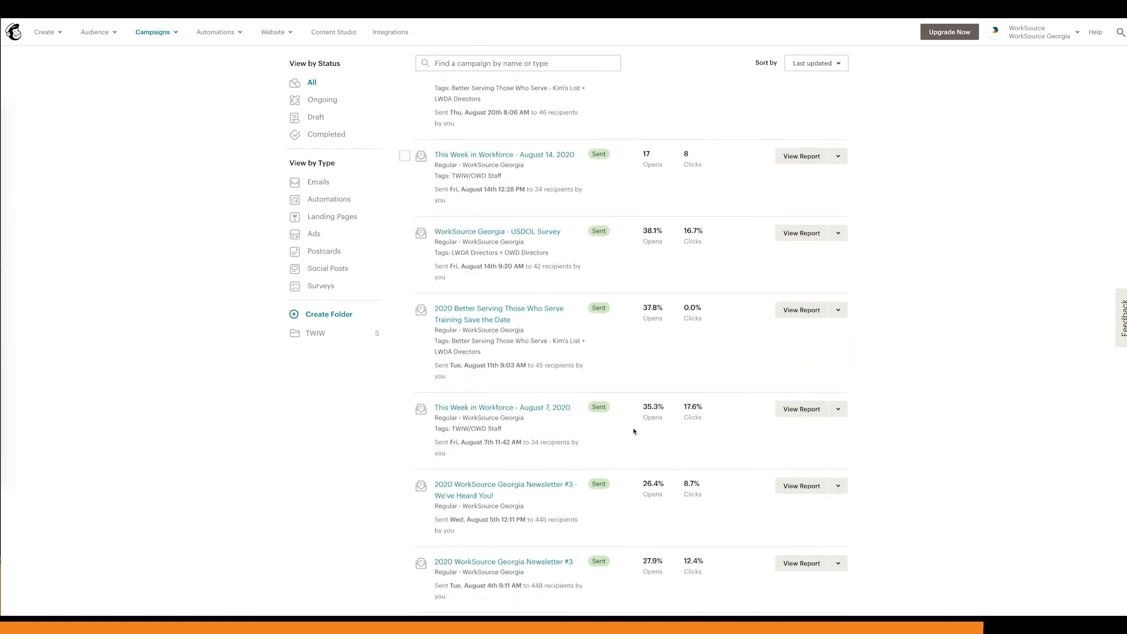
scroll(634, 431, down, 2)
scroll(634, 431, down, 1)
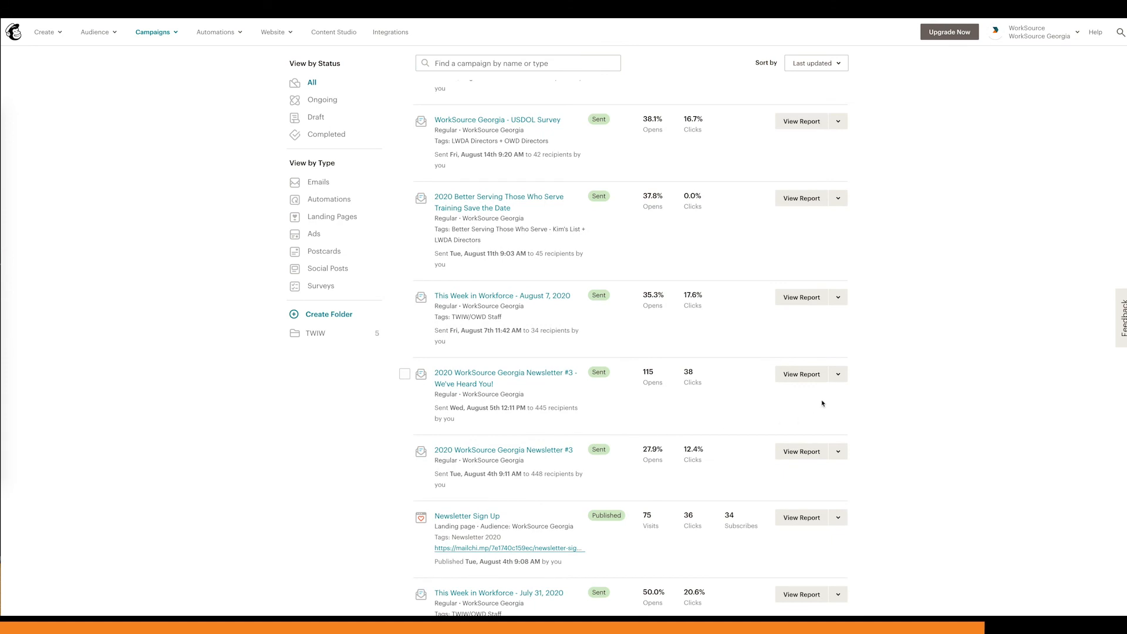
click(567, 379)
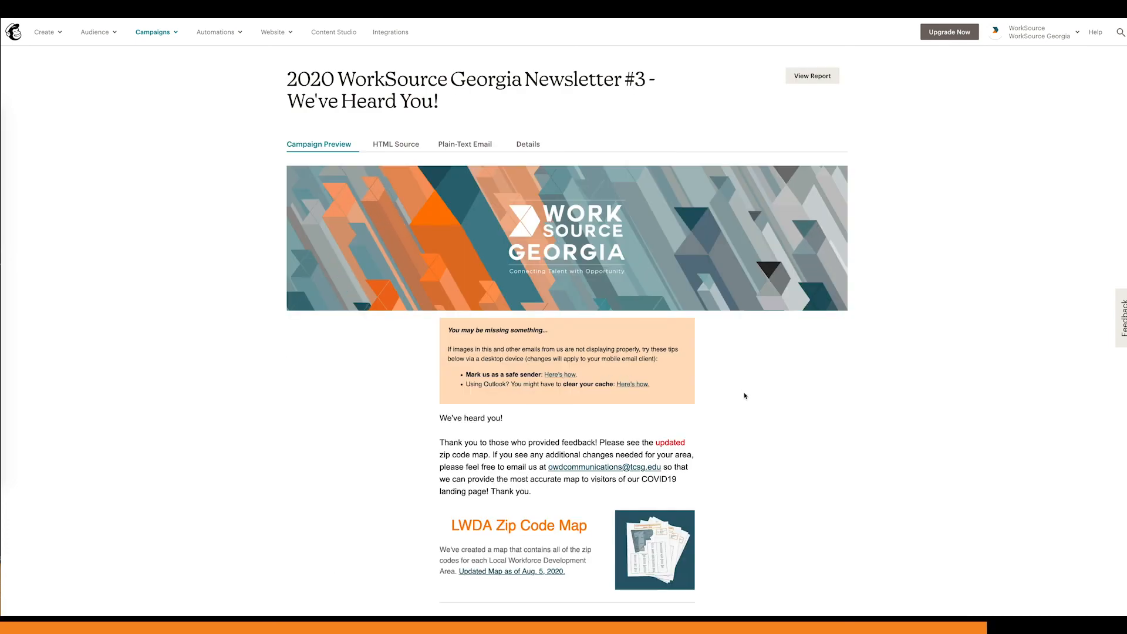
Step: Examine the newsletter's campaign preview from the header banner down to the social media GIF and footer
scroll(745, 394, down, 1)
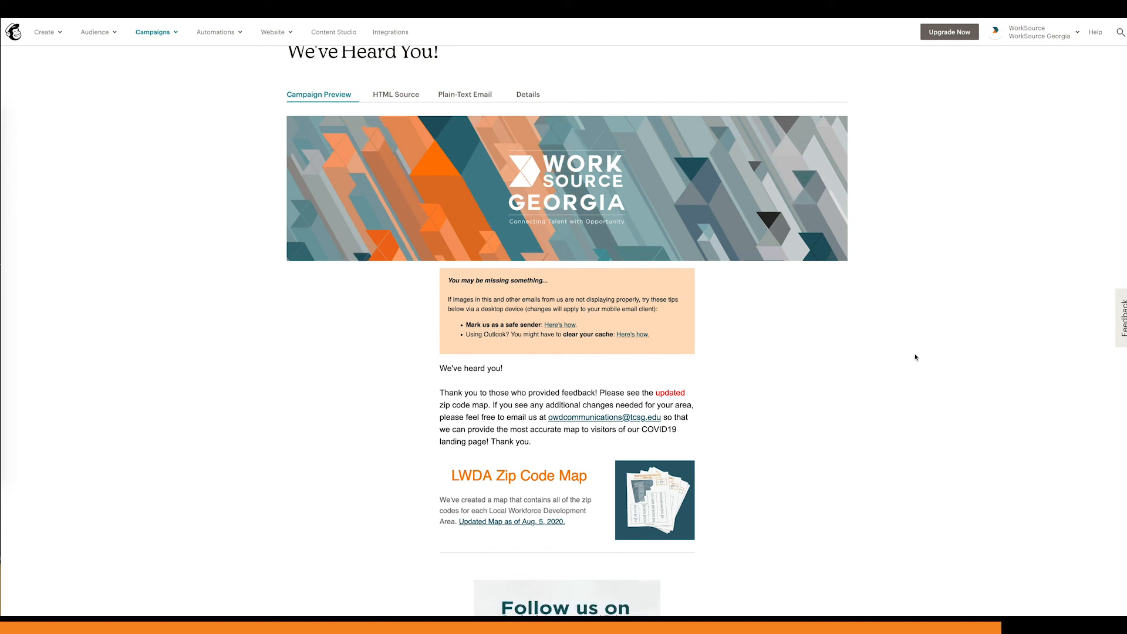
scroll(905, 370, up, 1)
scroll(905, 370, up, 1)
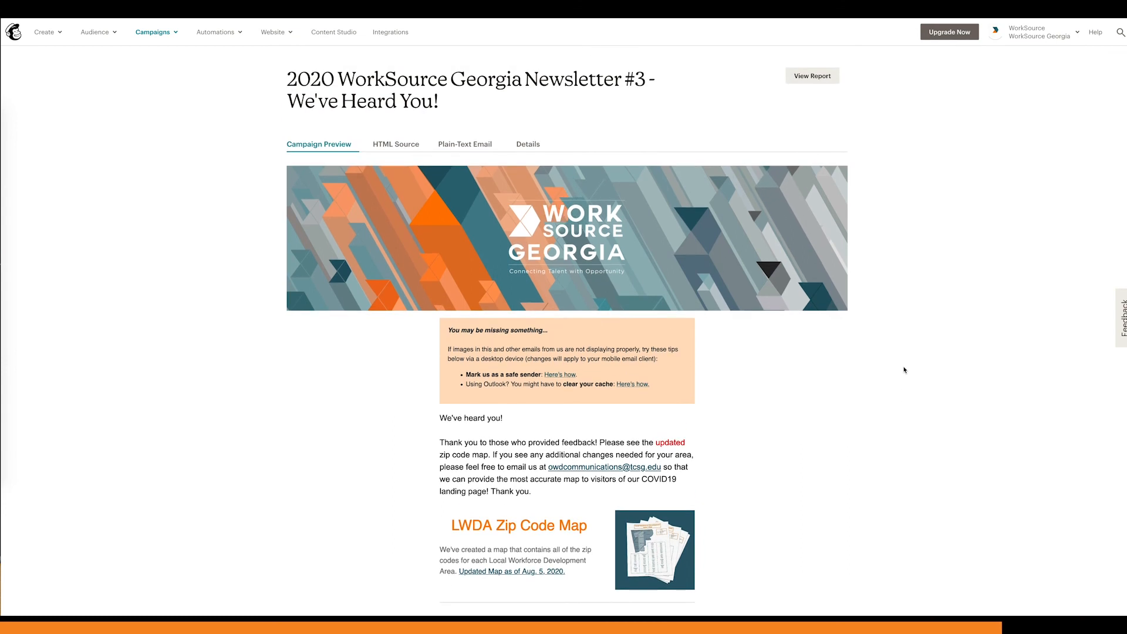
scroll(905, 370, down, 6)
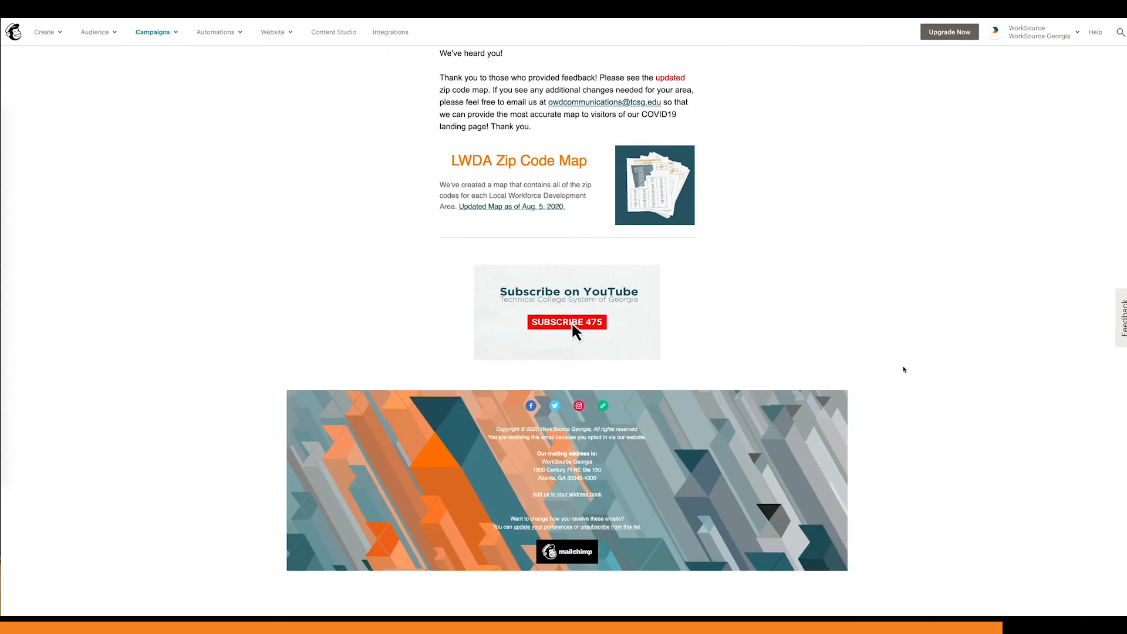
scroll(904, 369, up, 1)
scroll(904, 369, up, 6)
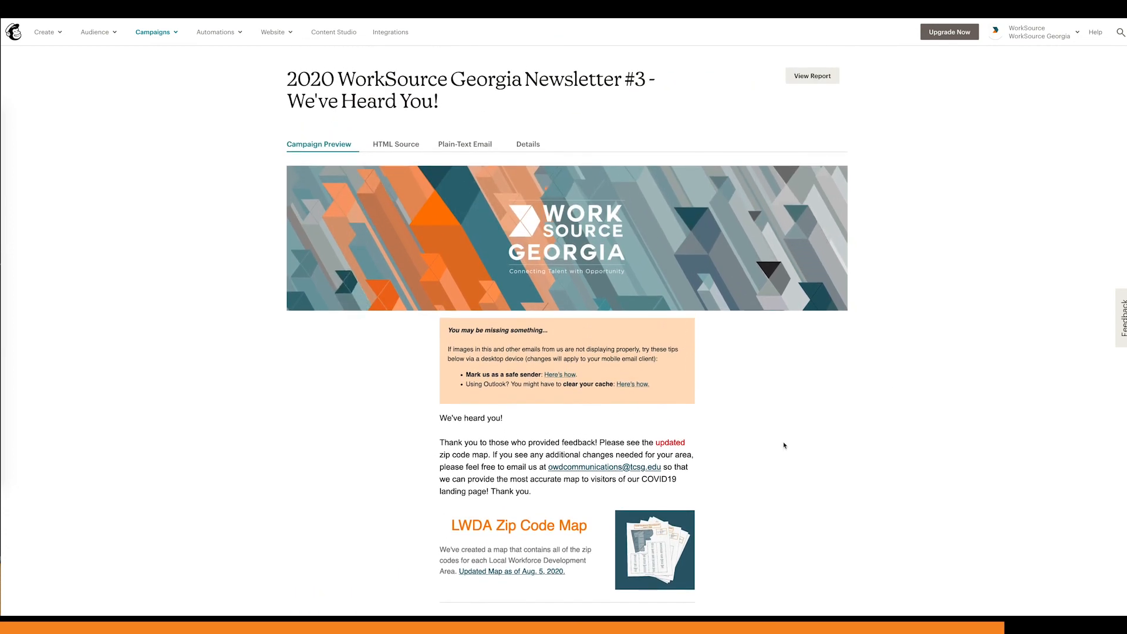
Step: Highlight the "You may be missing something..." tips in the newsletter preview, clear the selection, and review the rest down to the footer
drag(445, 327, 659, 388)
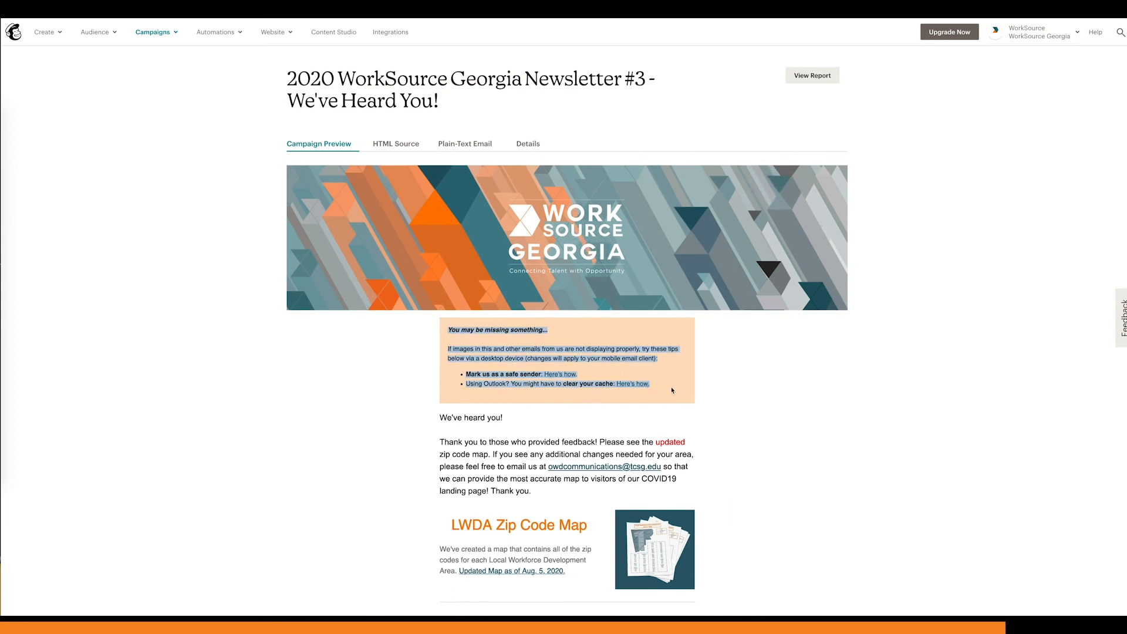
click(722, 374)
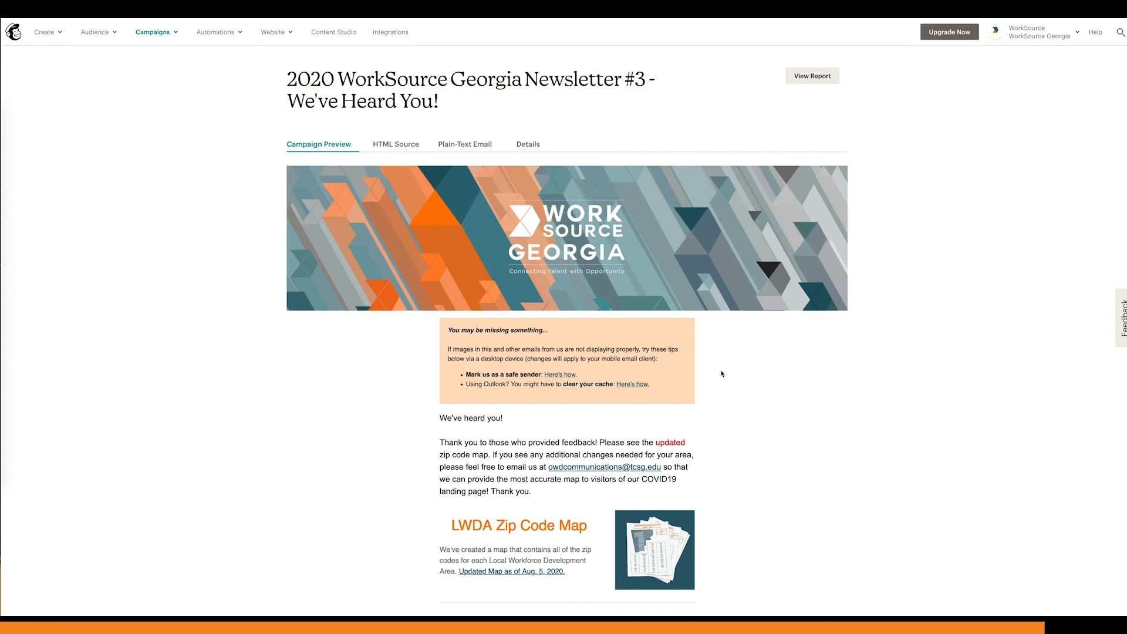
scroll(722, 373, down, 6)
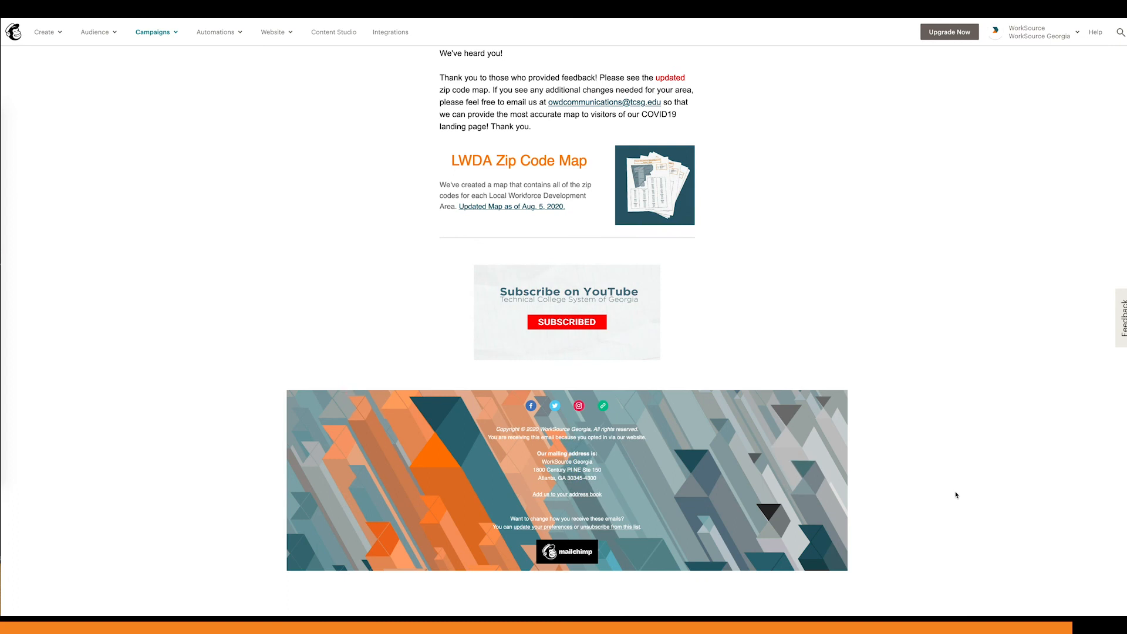
scroll(956, 495, up, 1)
scroll(956, 495, down, 1)
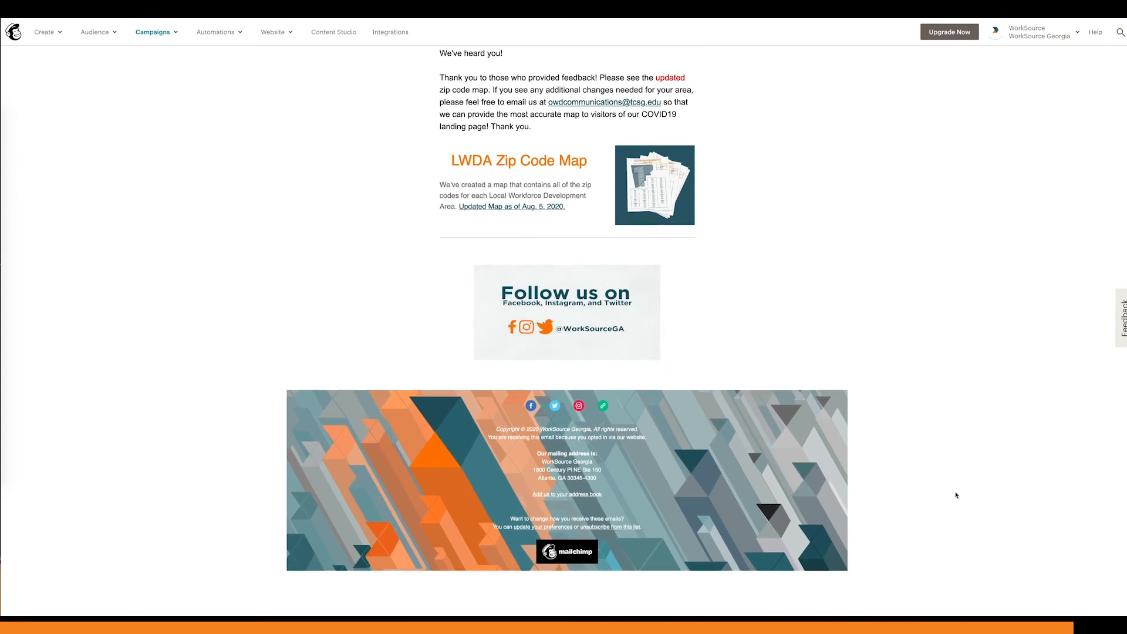